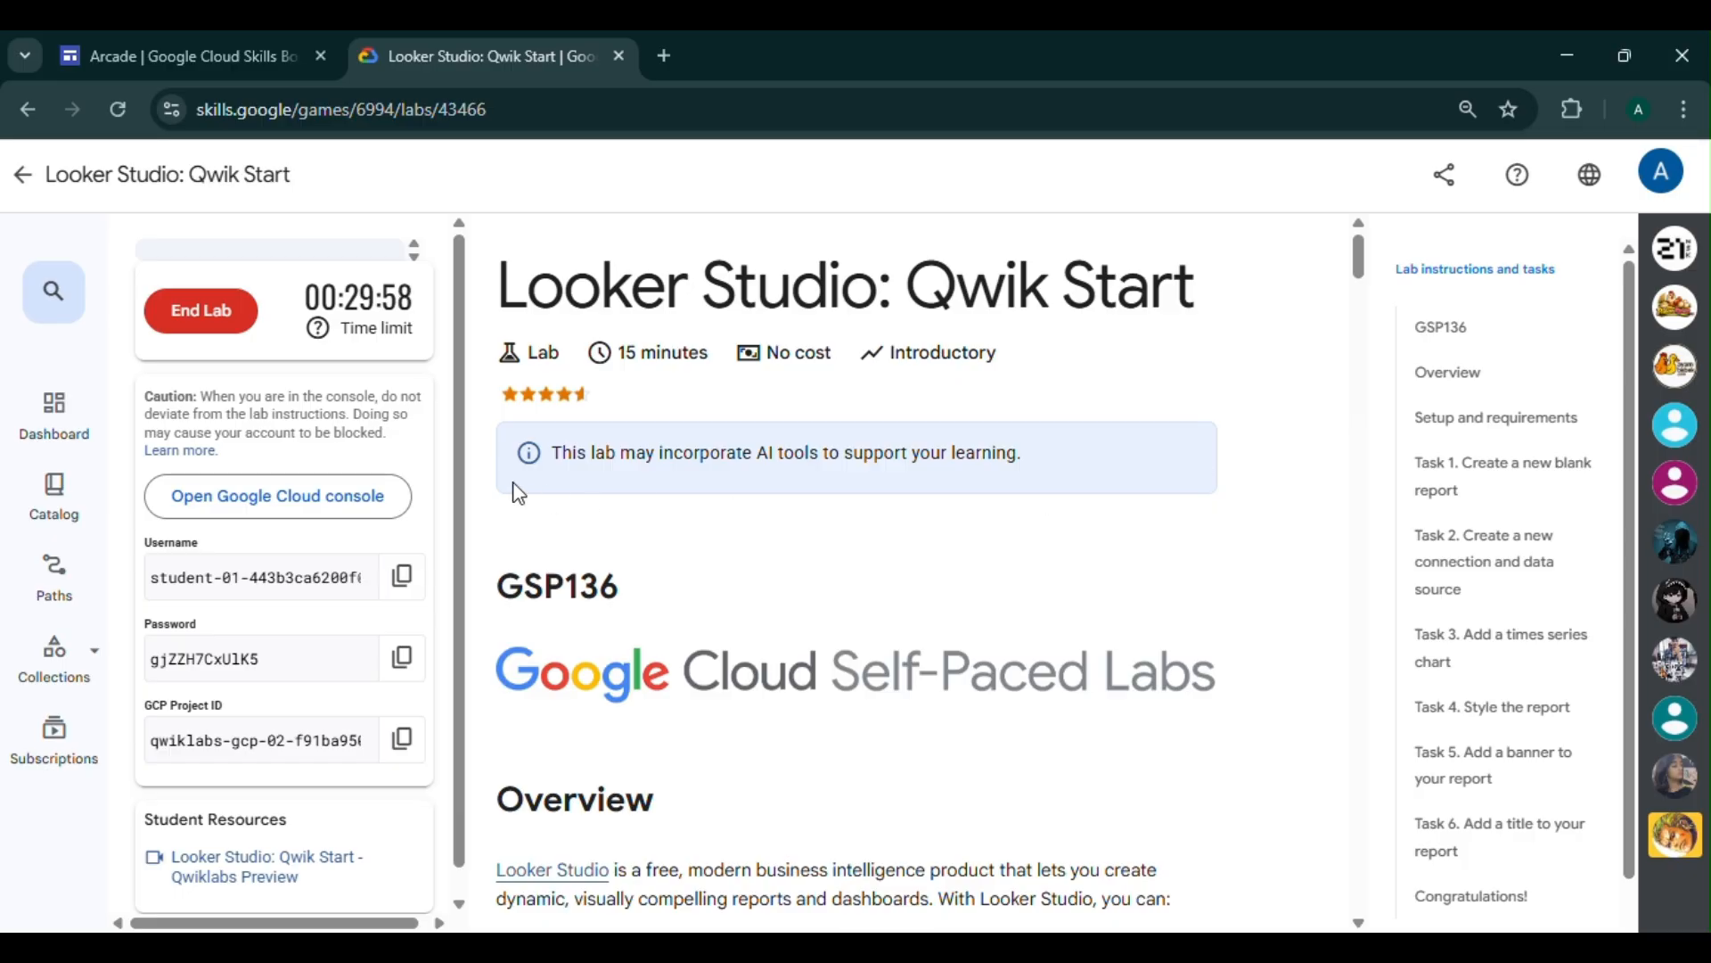
- Open the lab's Google Cloud console in an incognito window and accept the new account's welcome notice
right_click(346, 496)
click(554, 639)
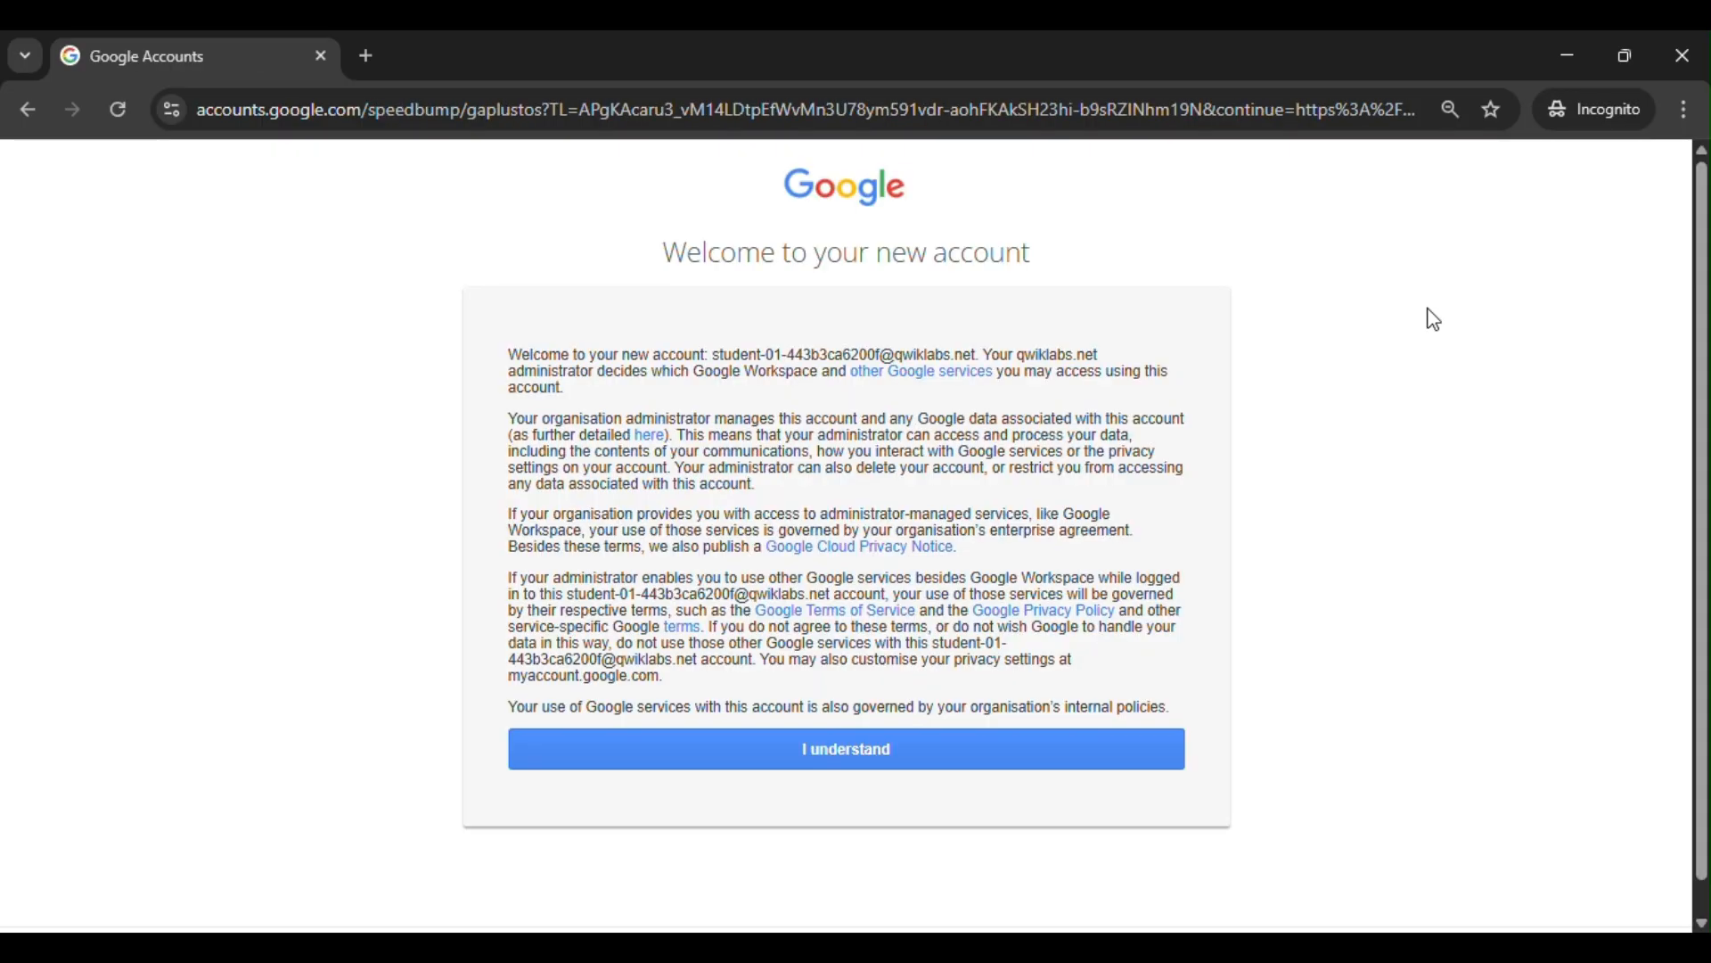
click(949, 767)
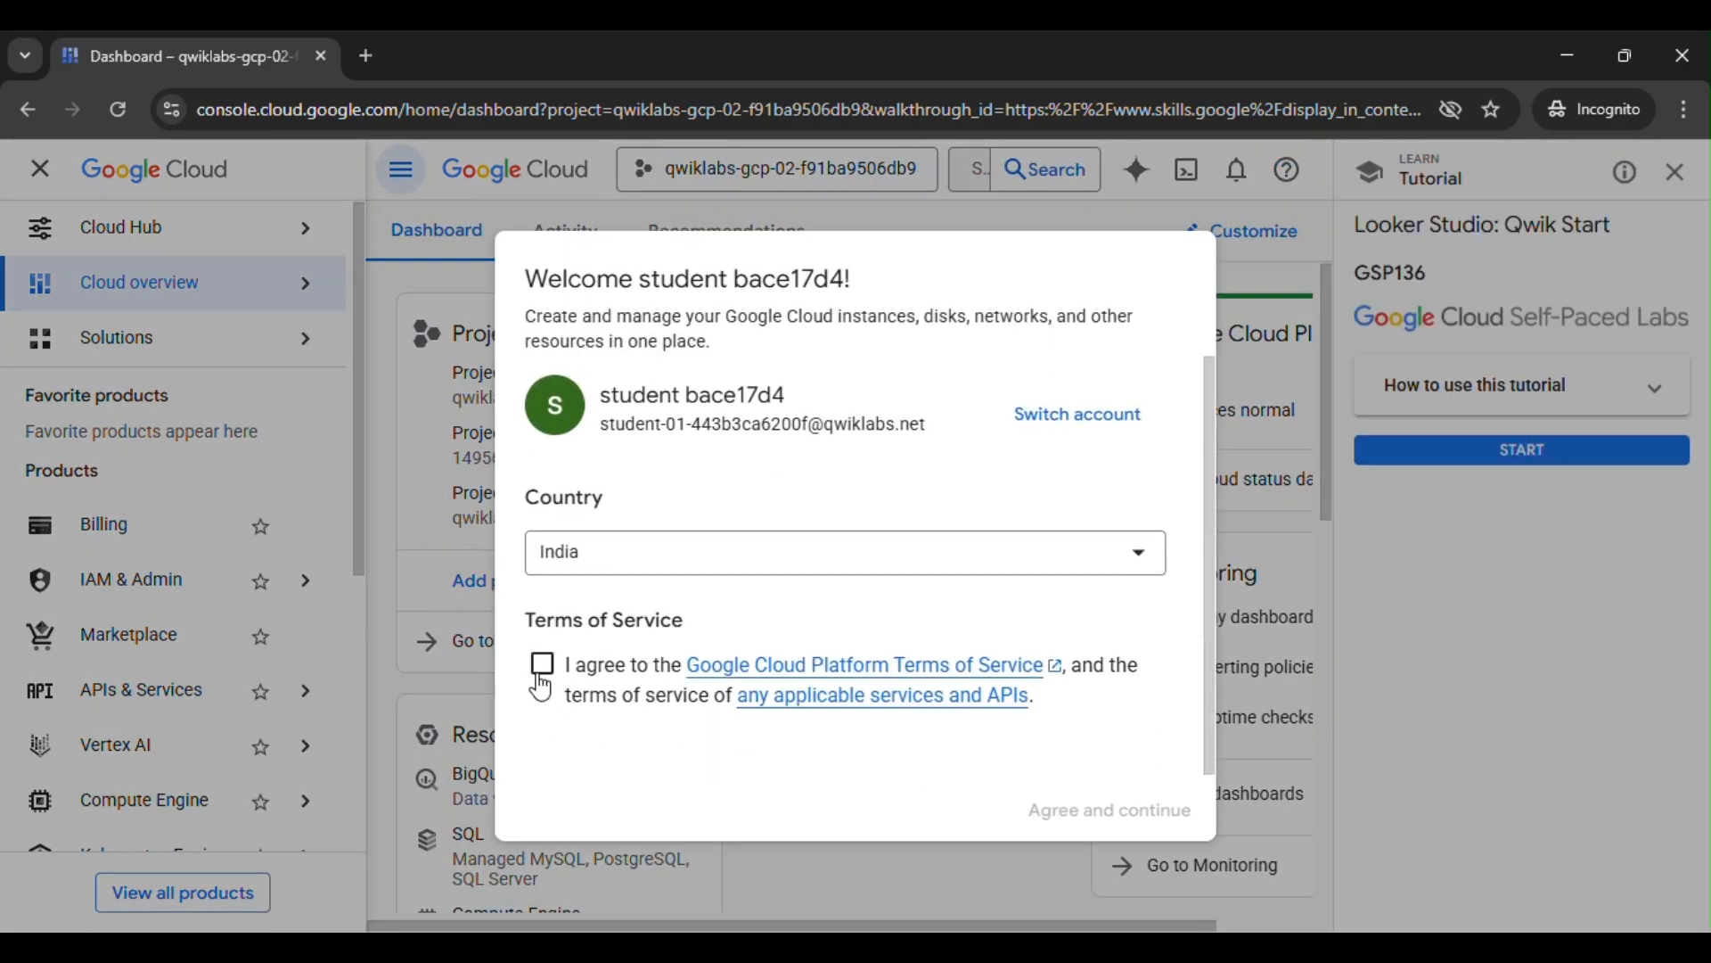
- Agree to the Google Cloud terms of service and leave the Looker Studio: Qwik Start tutorial
click(541, 677)
click(1164, 810)
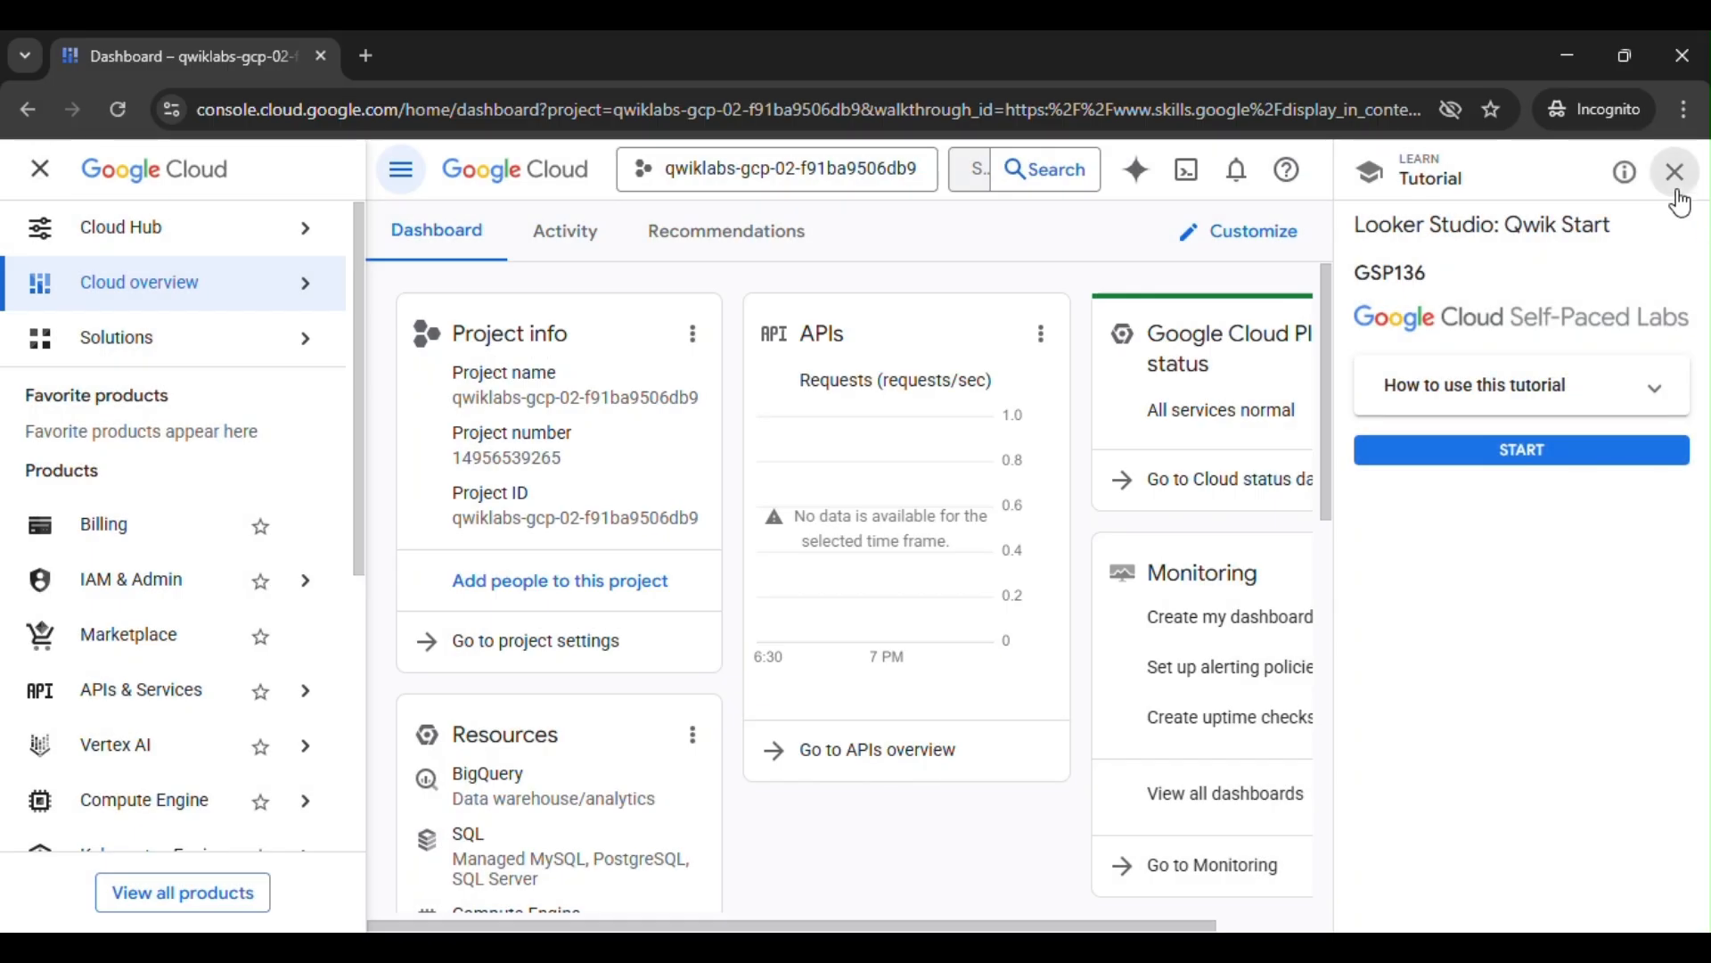
click(1676, 171)
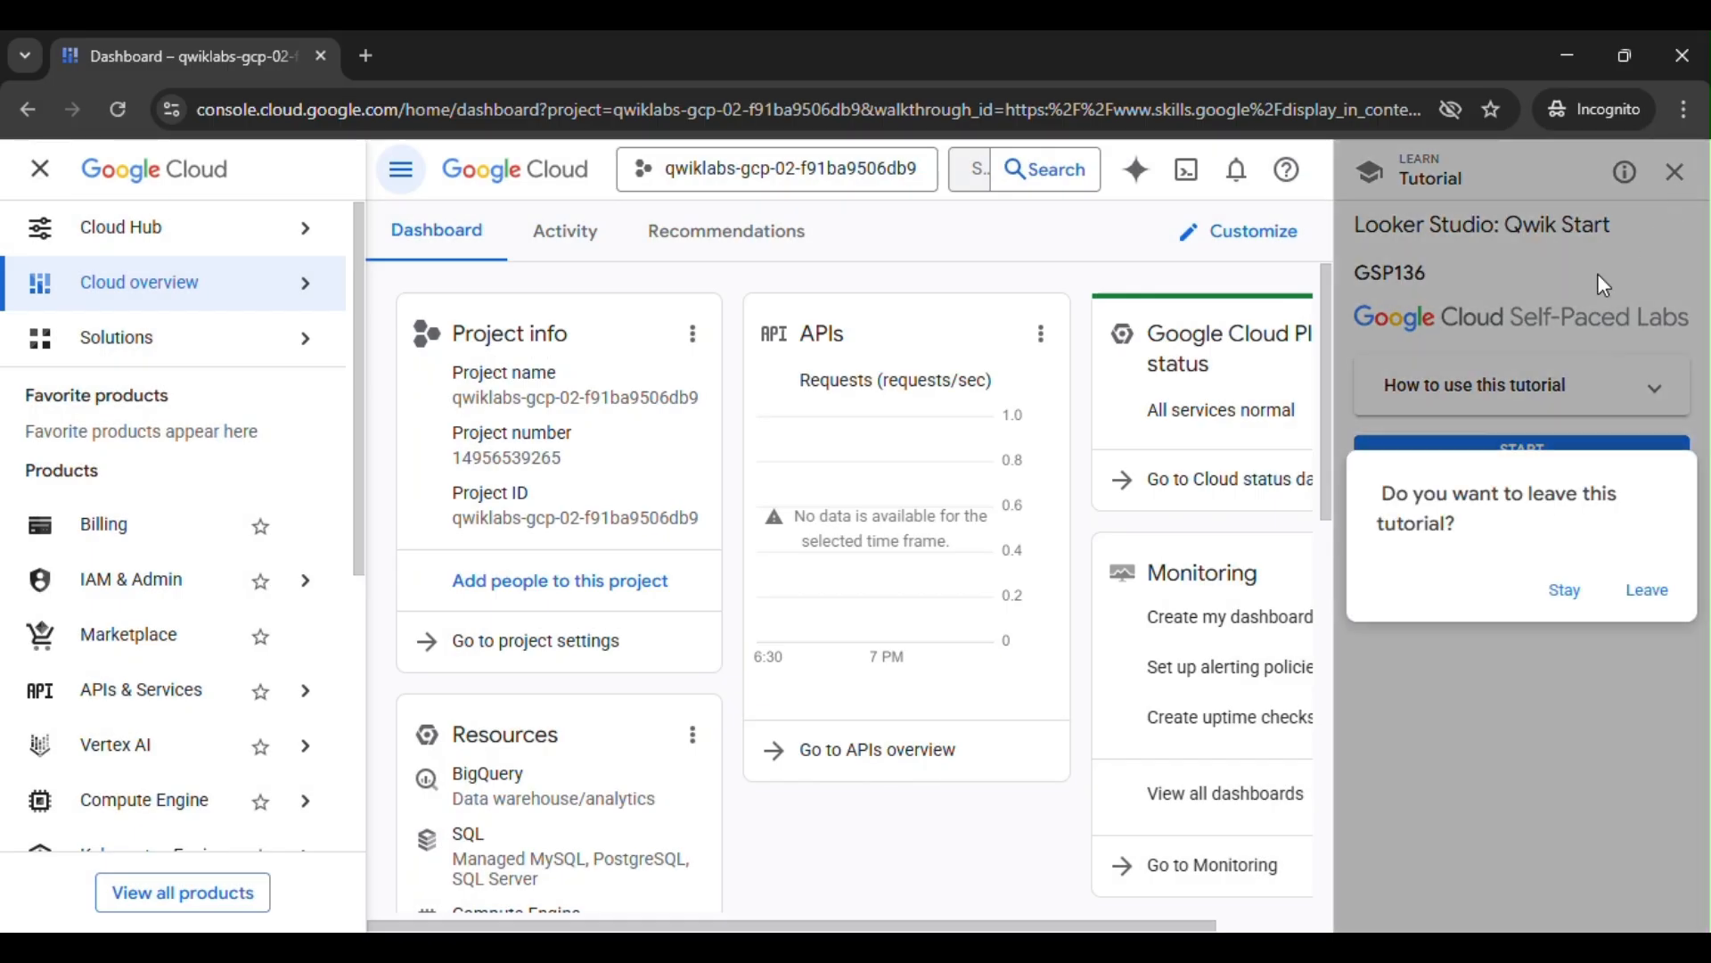
click(1646, 588)
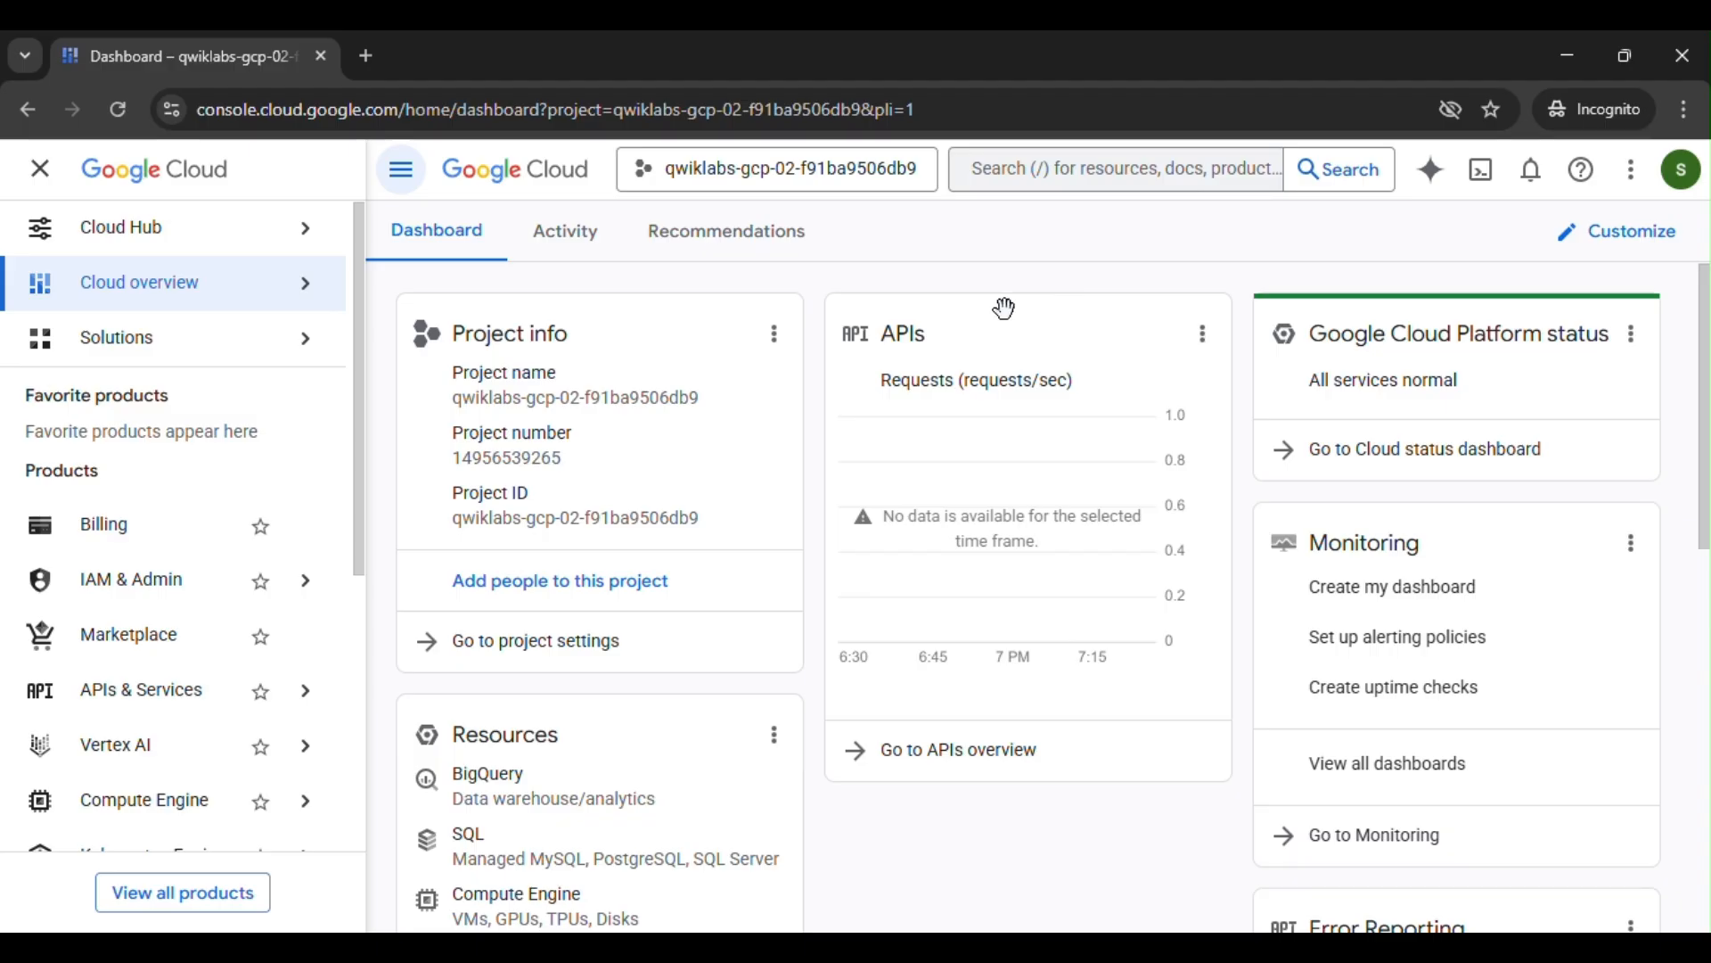
- Return to the lab instructions and open the lookerstudio.google.com link from the Looker Studio setup section in incognito mode
click(970, 836)
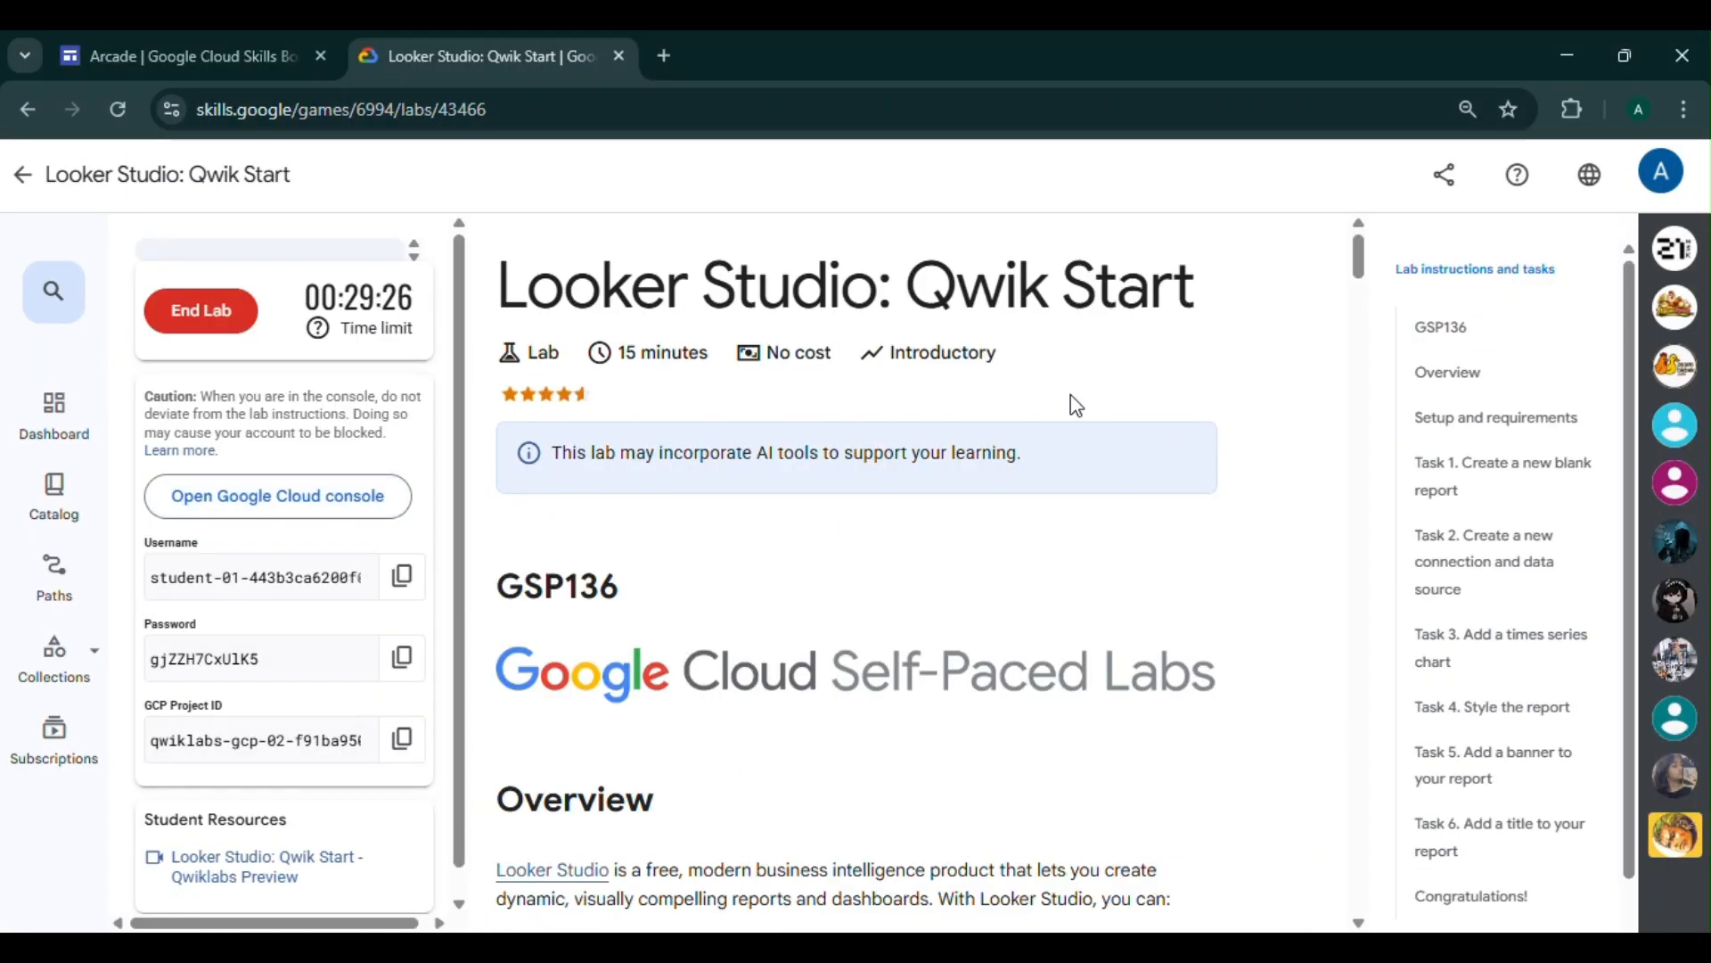
click(1521, 490)
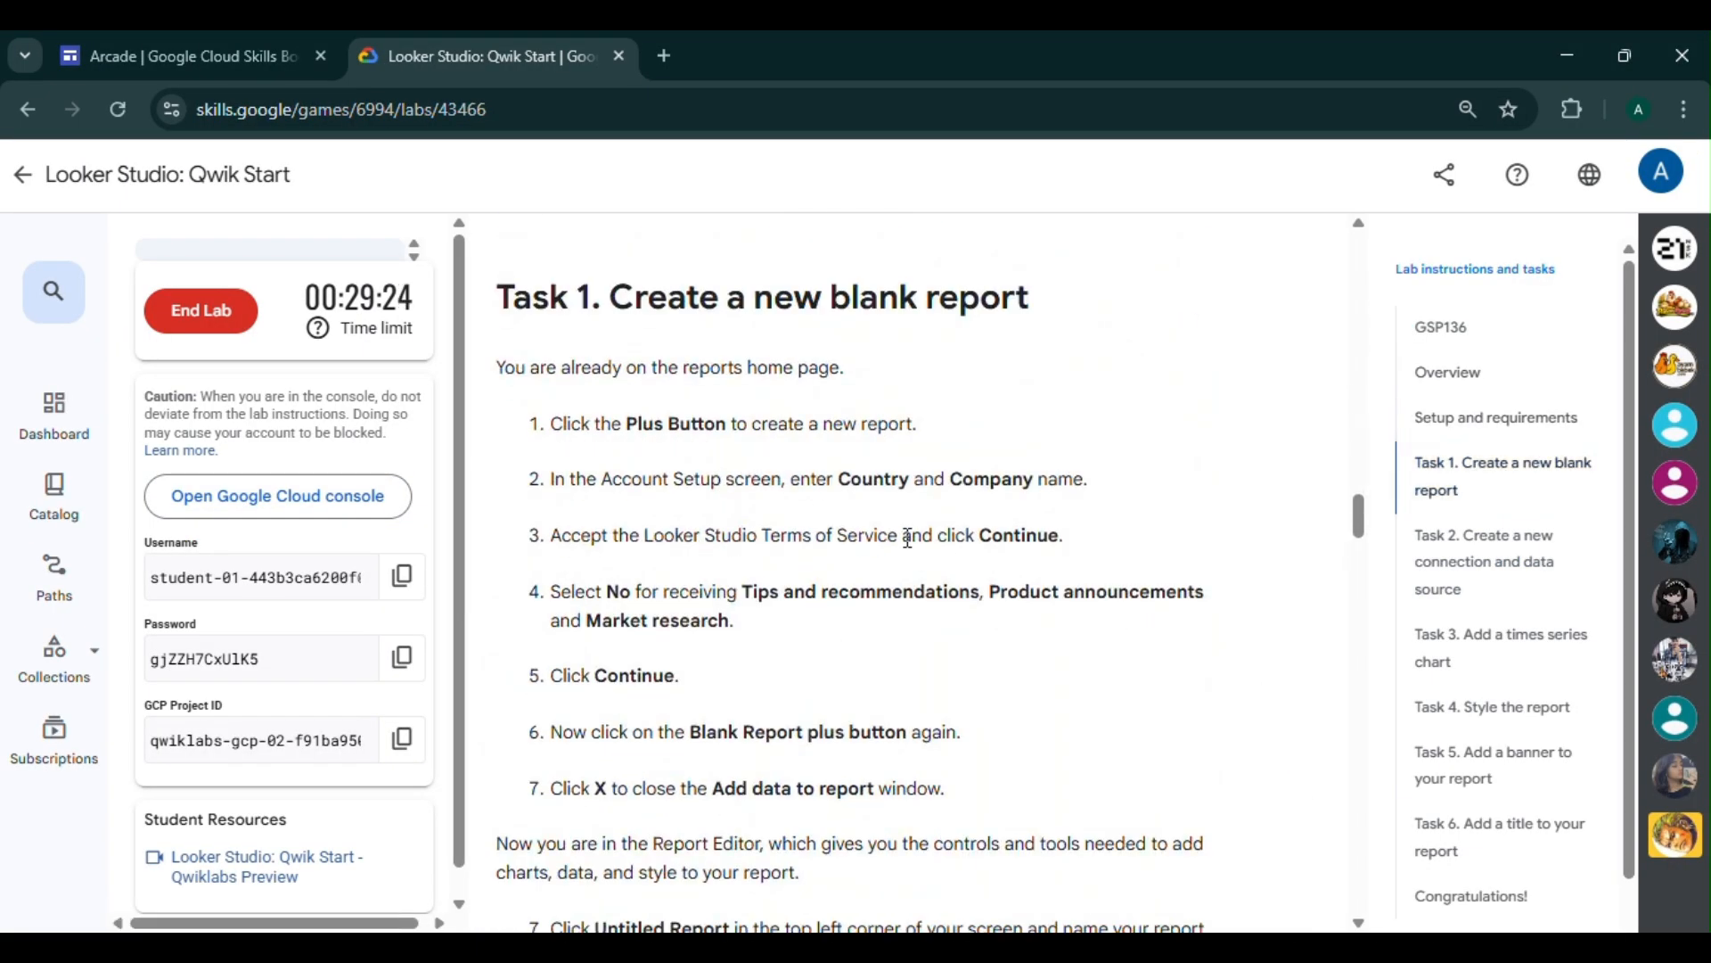
scroll(868, 533, up, 5)
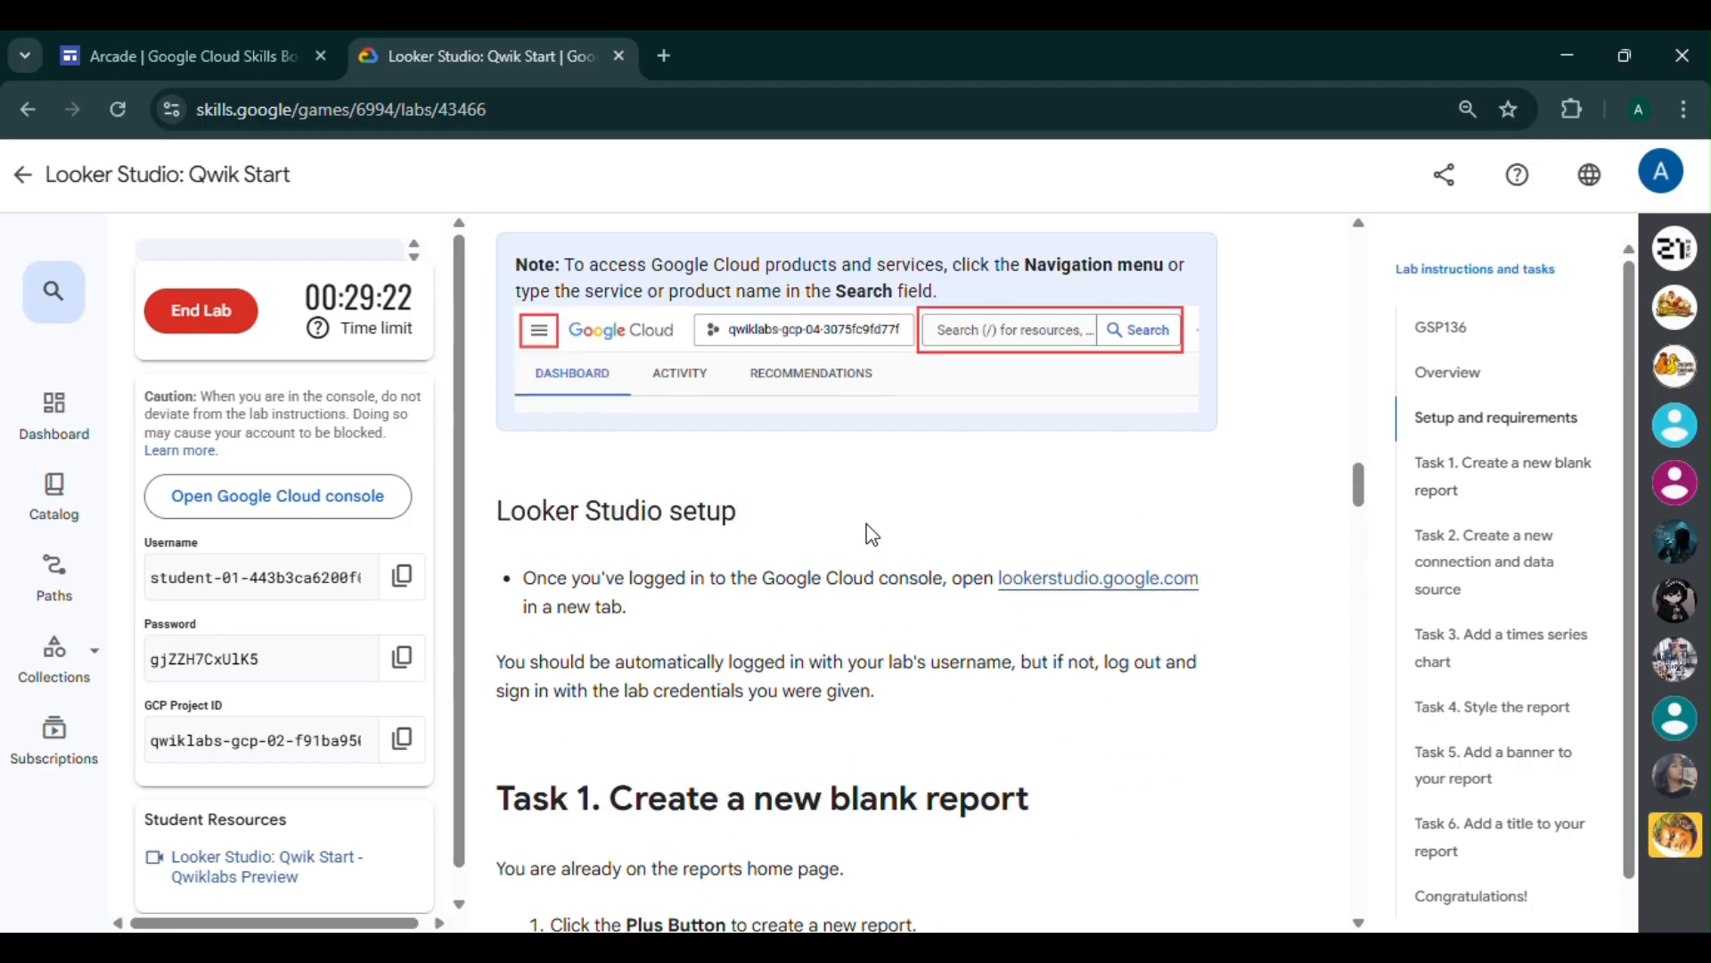
scroll(868, 533, up, 5)
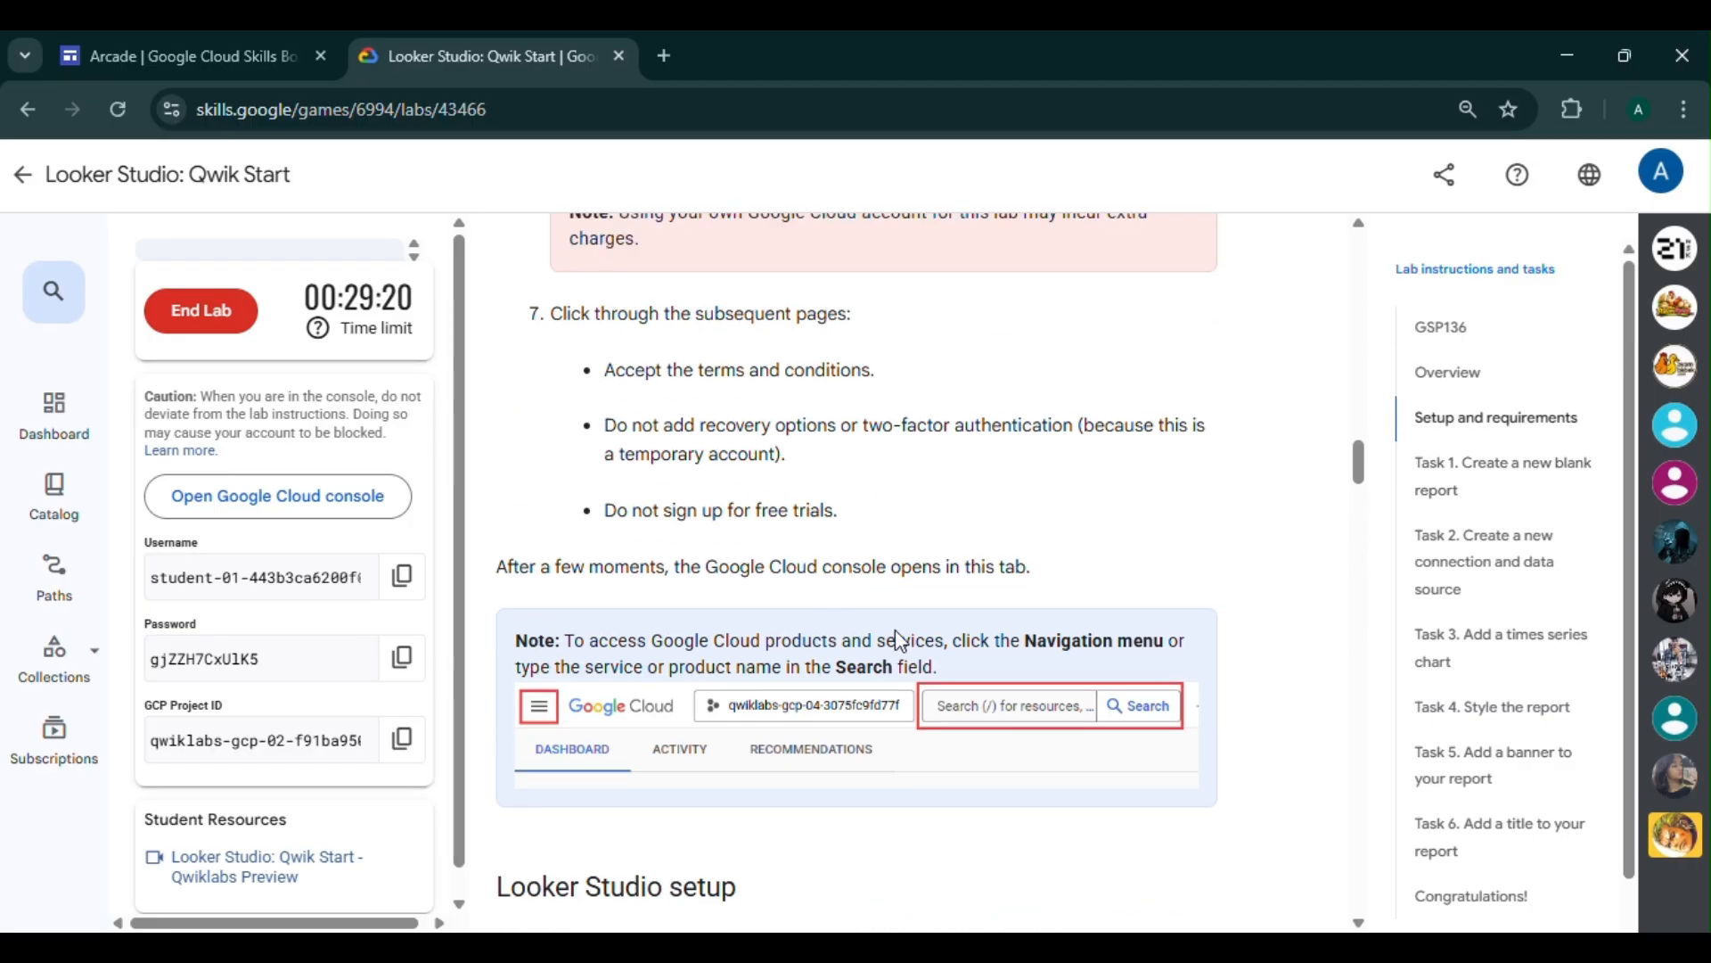
scroll(1016, 655, down, 5)
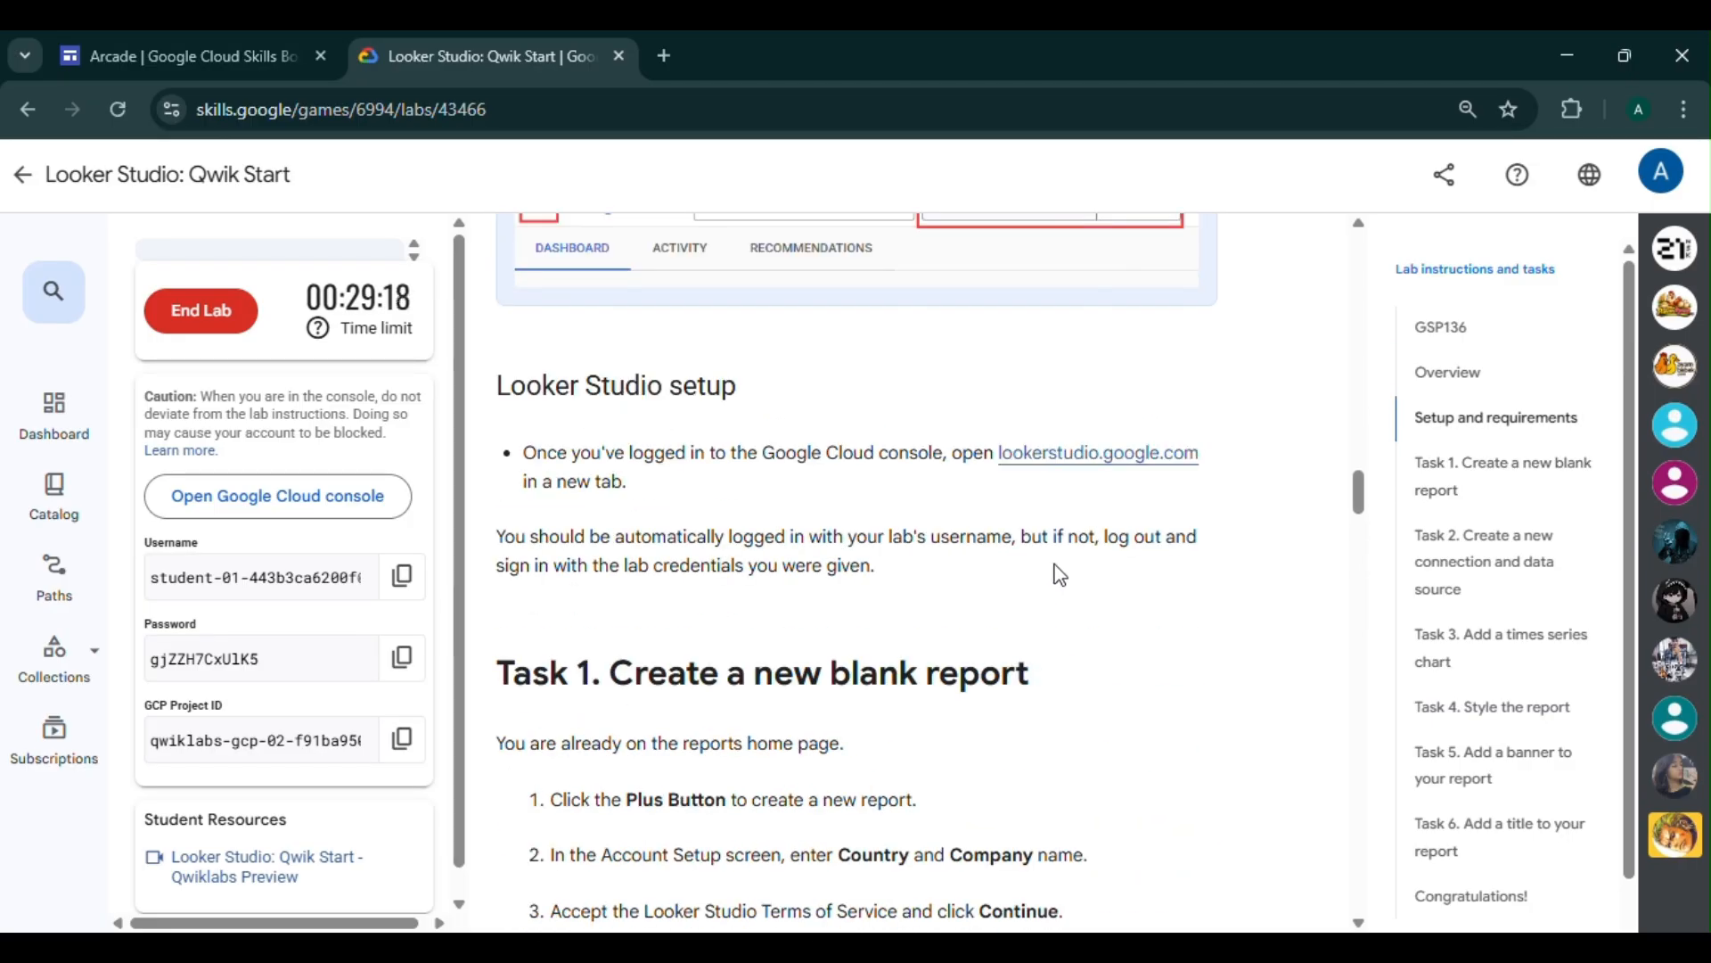
right_click(1061, 458)
click(1161, 598)
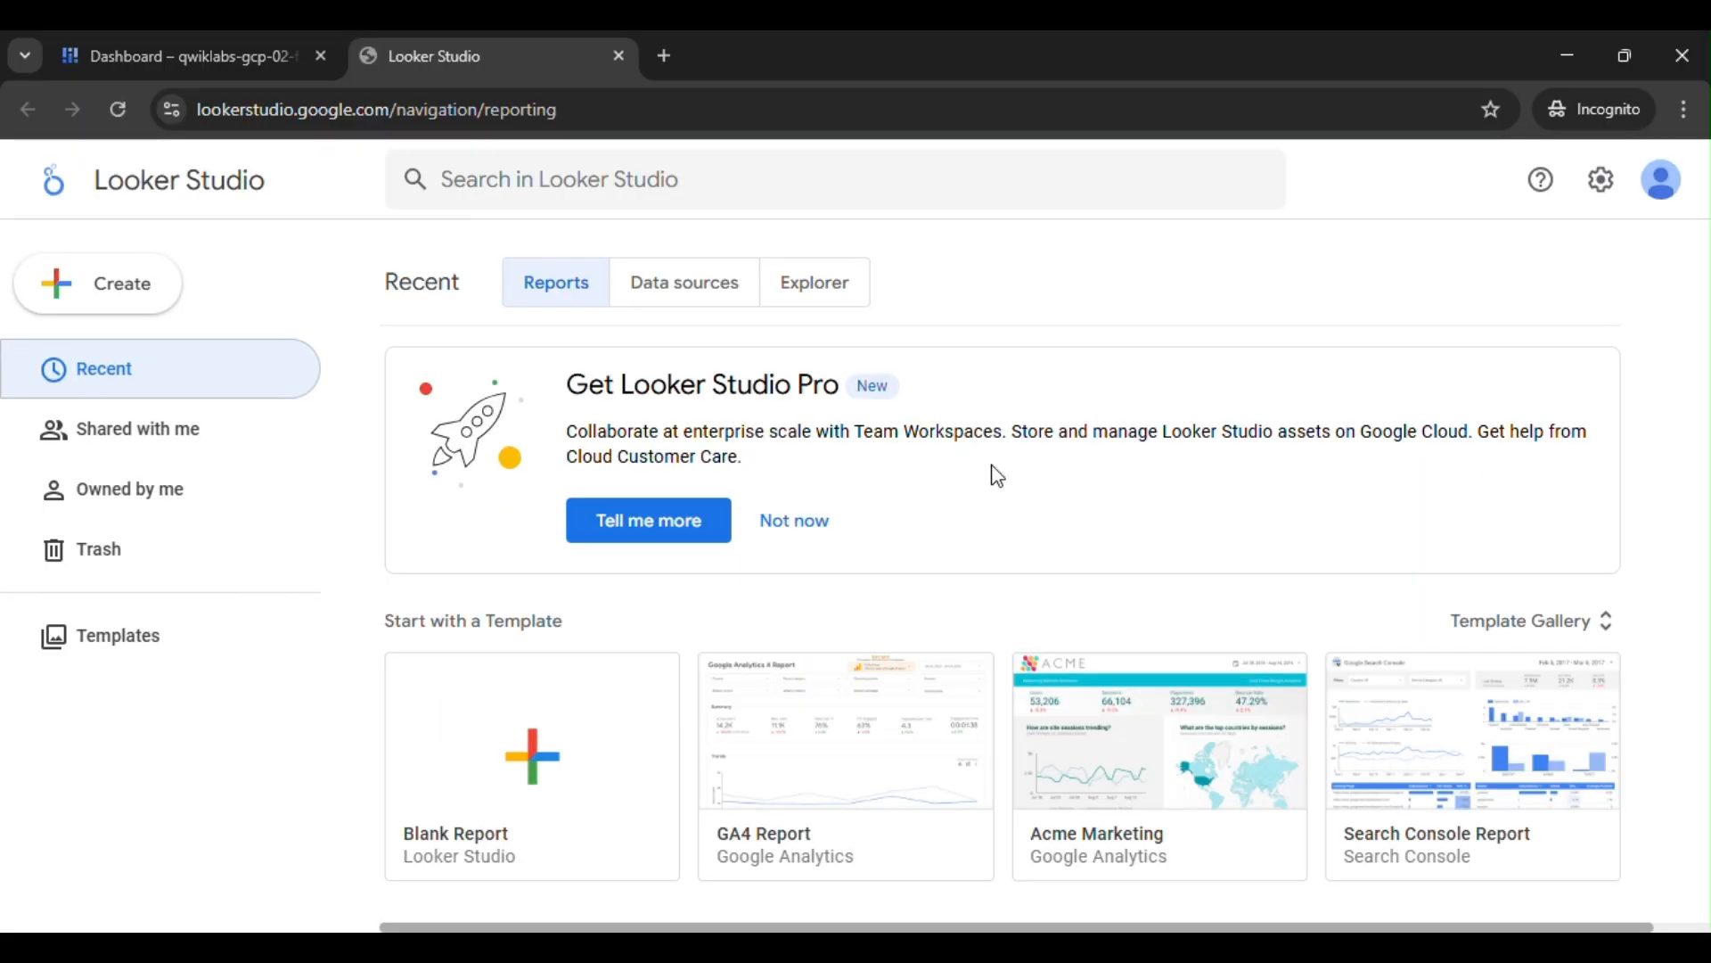
- Check the lab's Task 1 instructions and start a Blank Report in Looker Studio to bring up the account setup
scroll(1012, 784, down, 3)
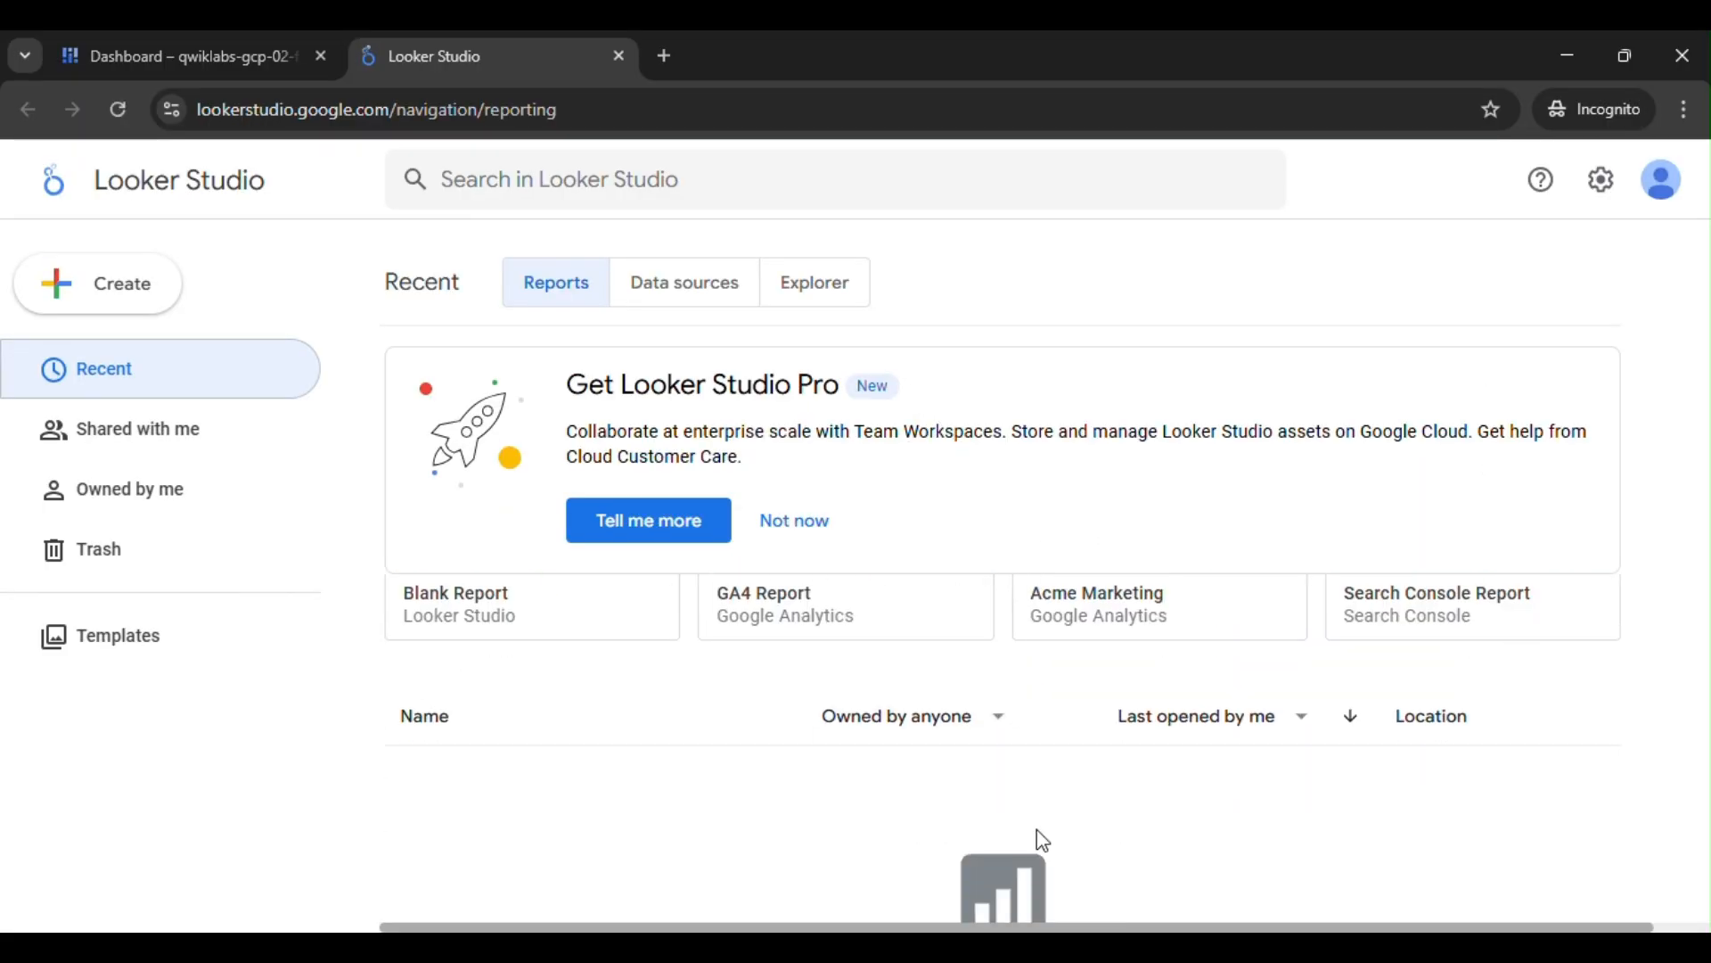
click(928, 848)
scroll(1004, 650, down, 4)
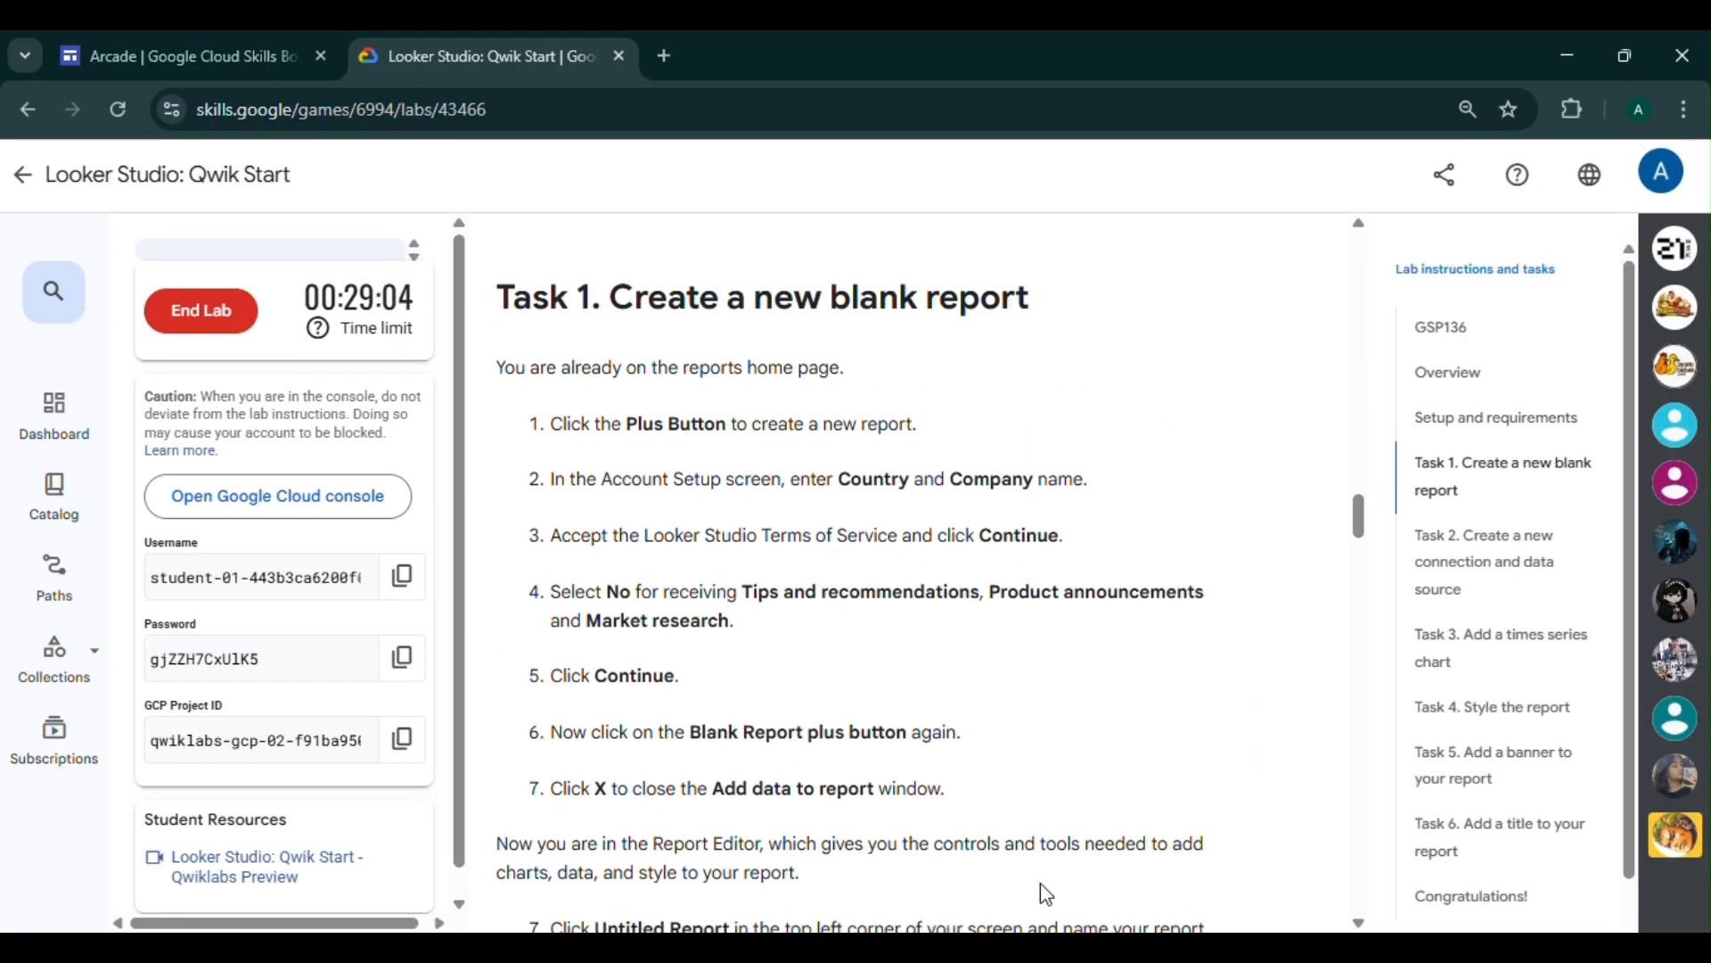
mouse_move(1025, 949)
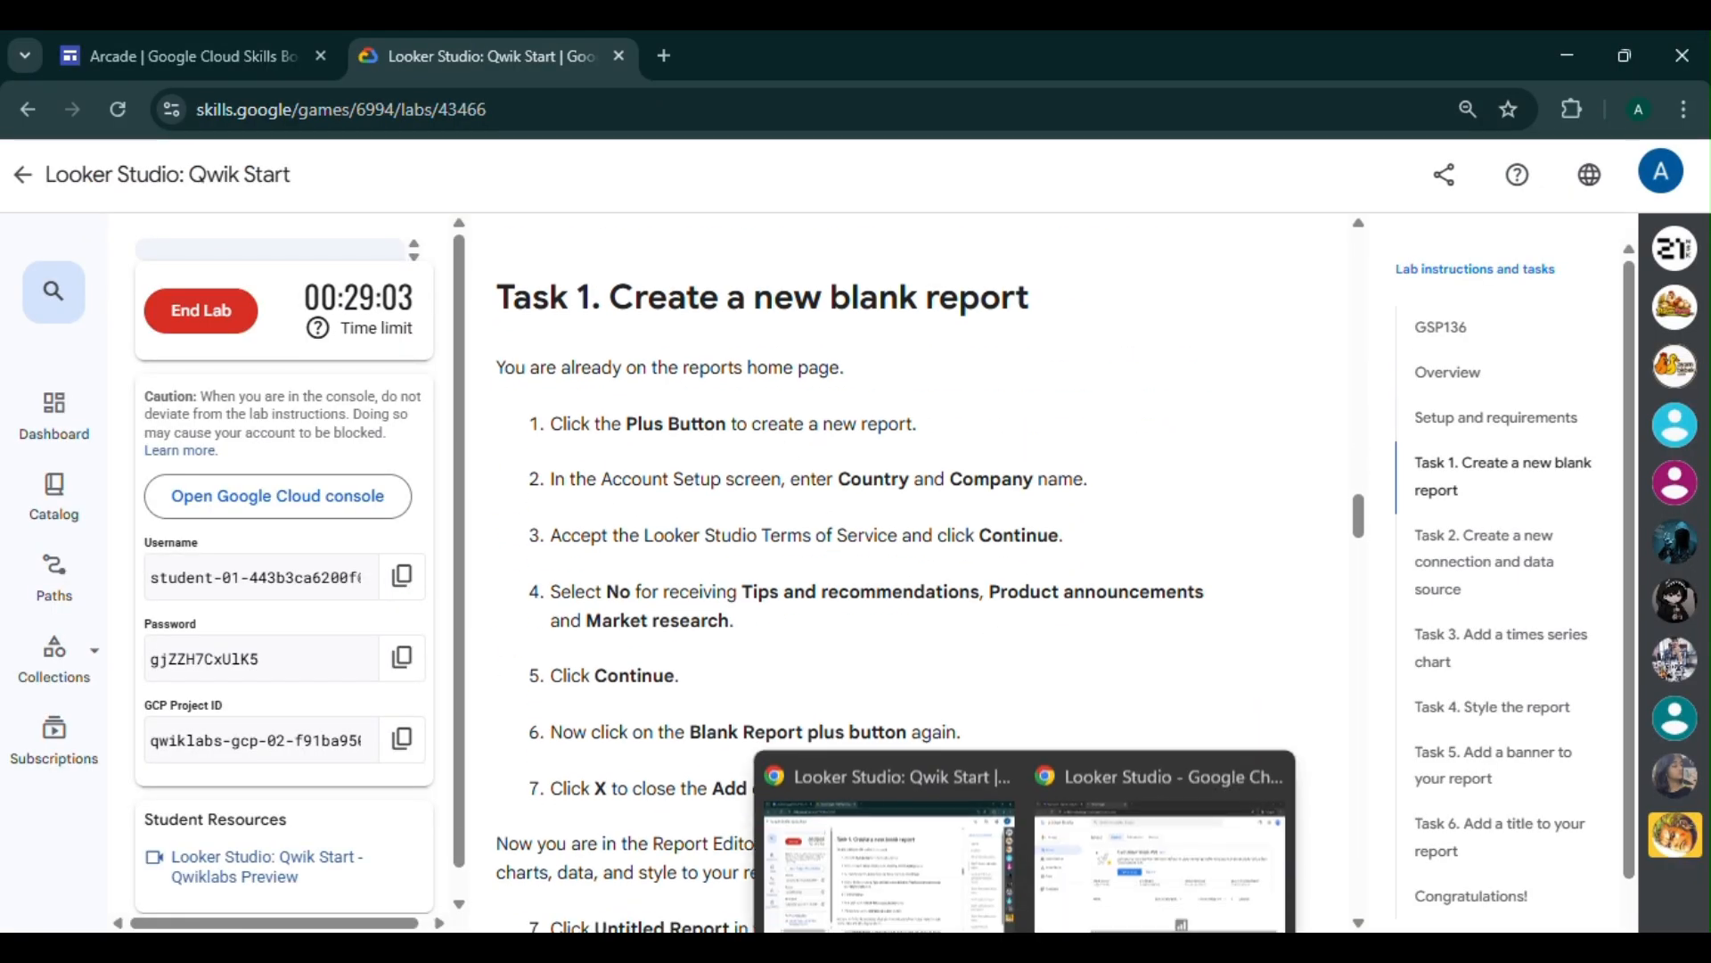
click(1083, 859)
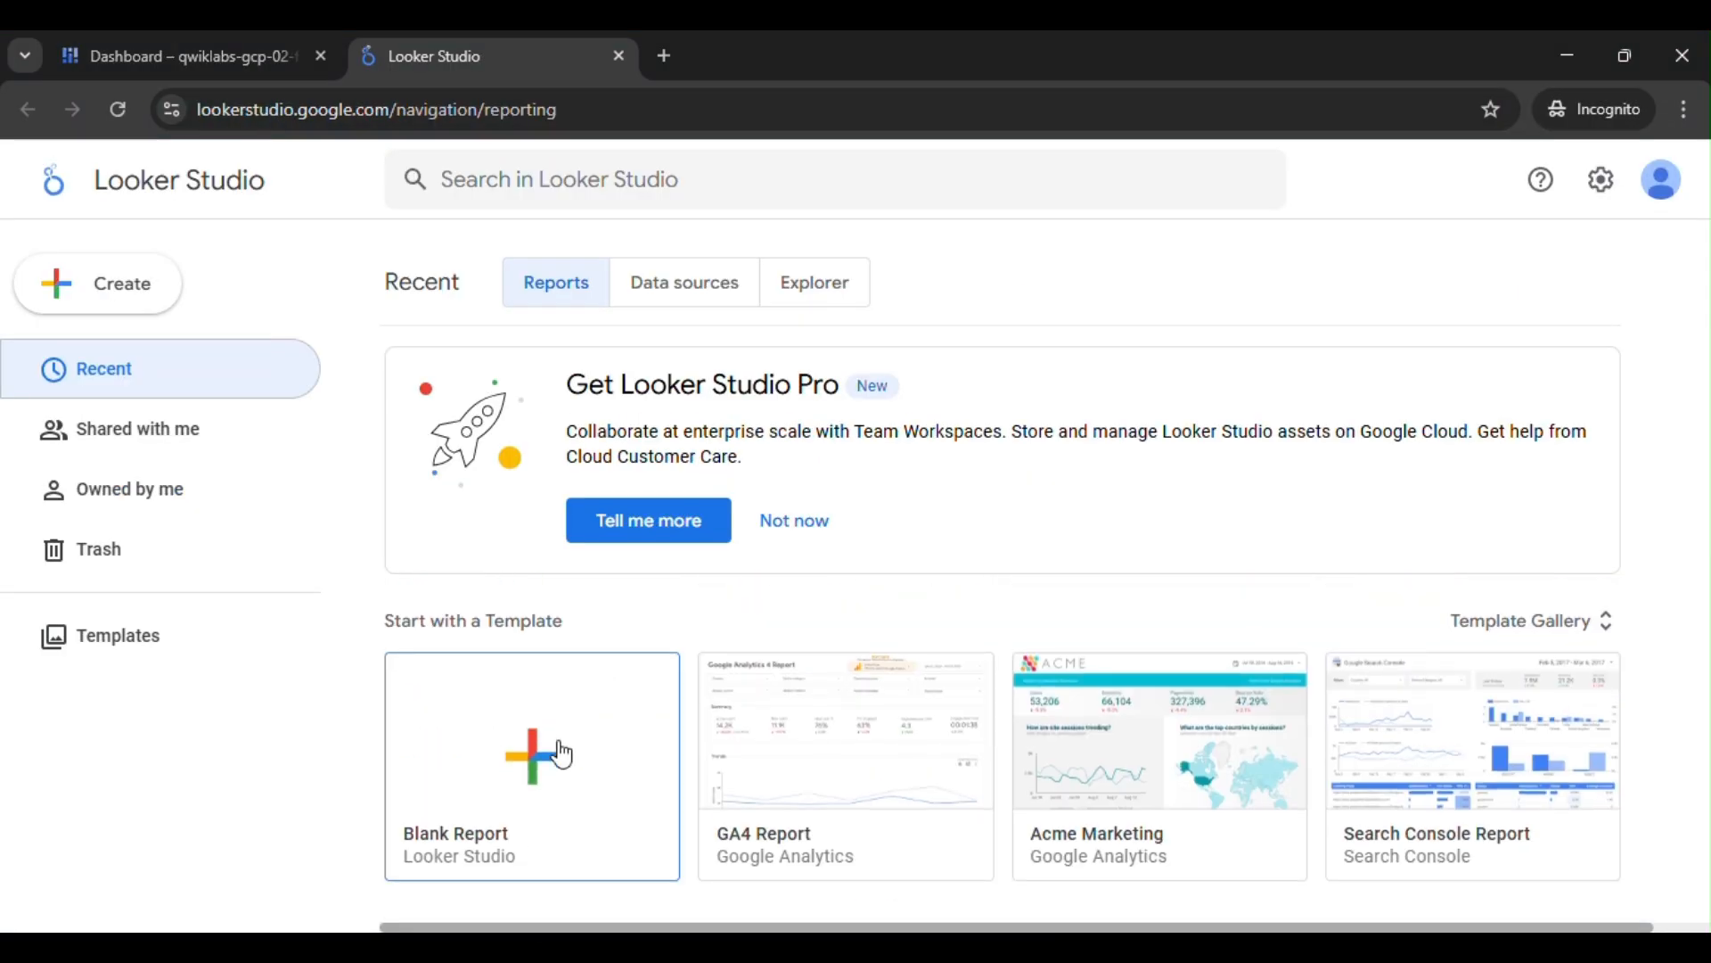
click(561, 756)
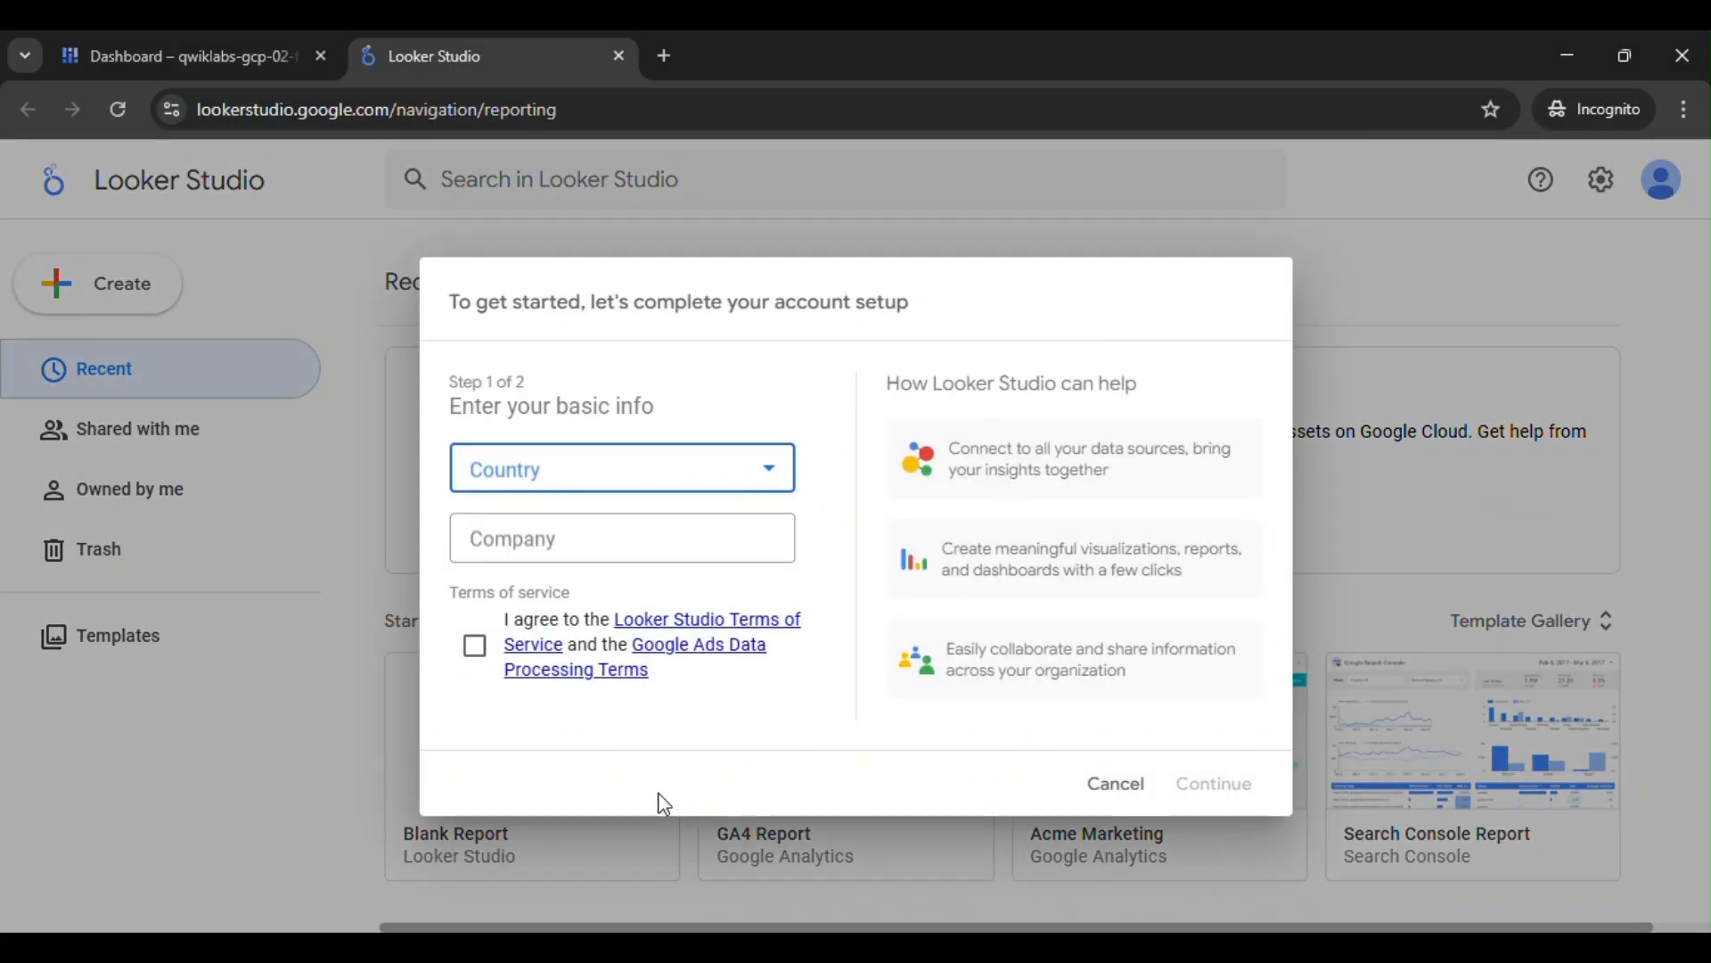
- Fill in the basic account info with country Åland Islands and company Code to Cortex, and accept the terms of service
click(694, 479)
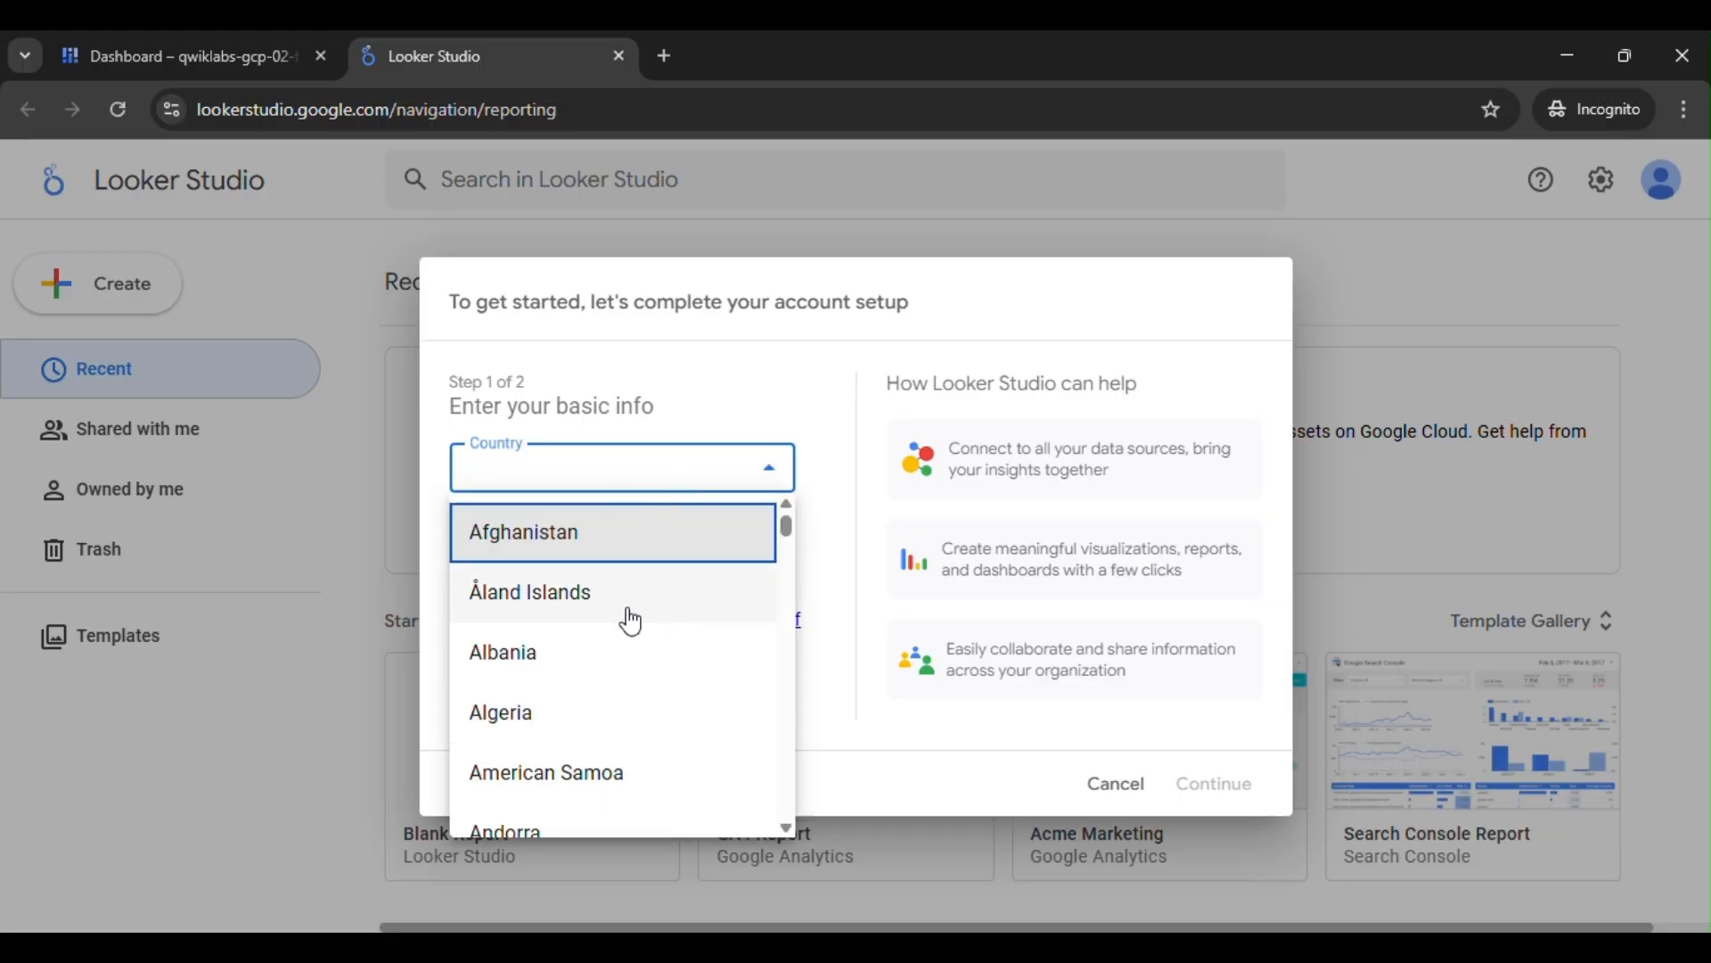
click(649, 608)
click(656, 549)
text(Code to Cortex)
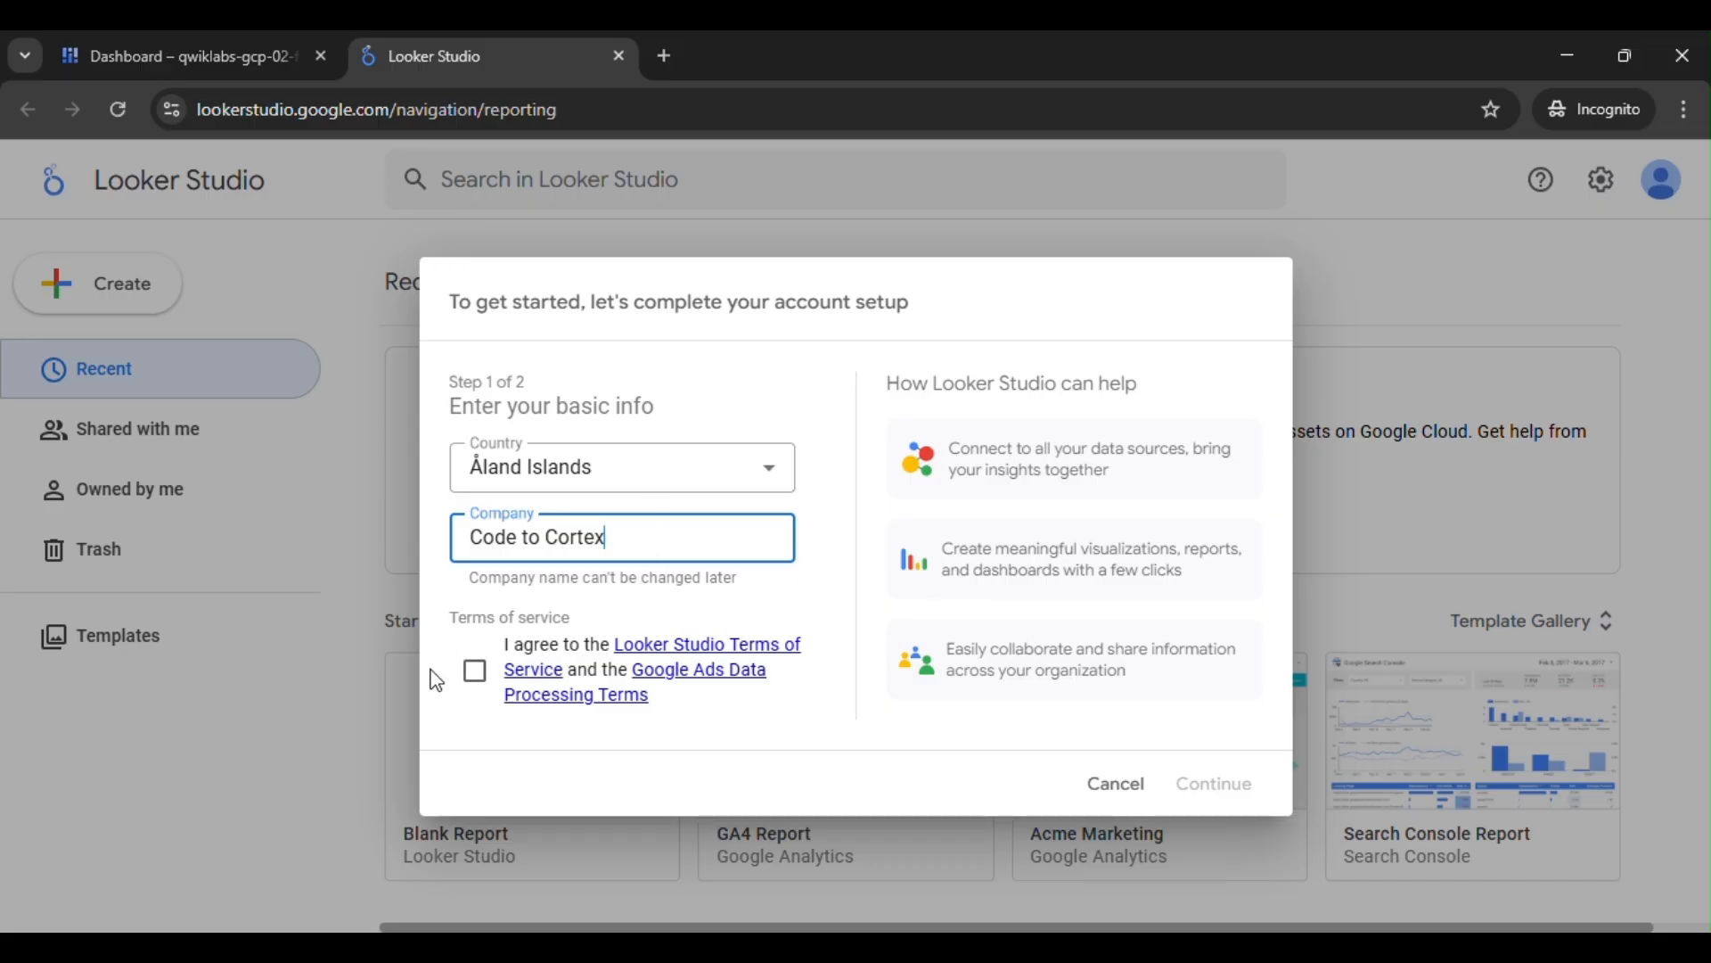
click(475, 670)
click(1188, 784)
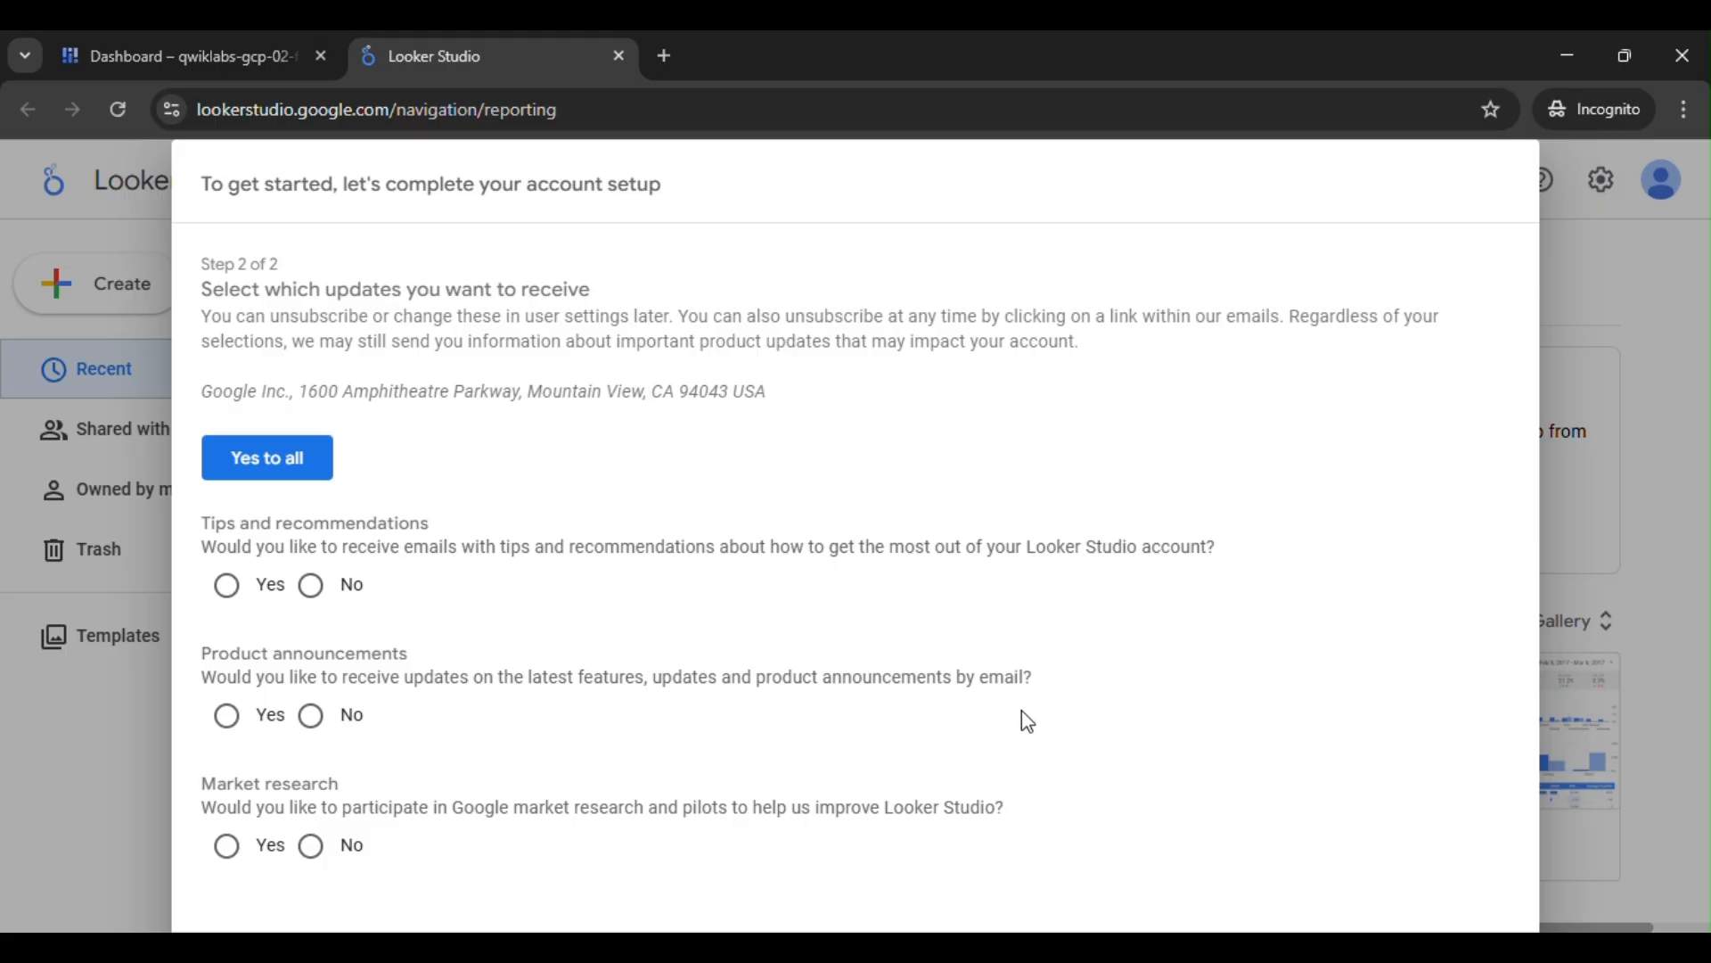
- Following the lab instructions, answer No for tips and recommendations, product announcements and market research
mouse_move(1025, 946)
click(920, 863)
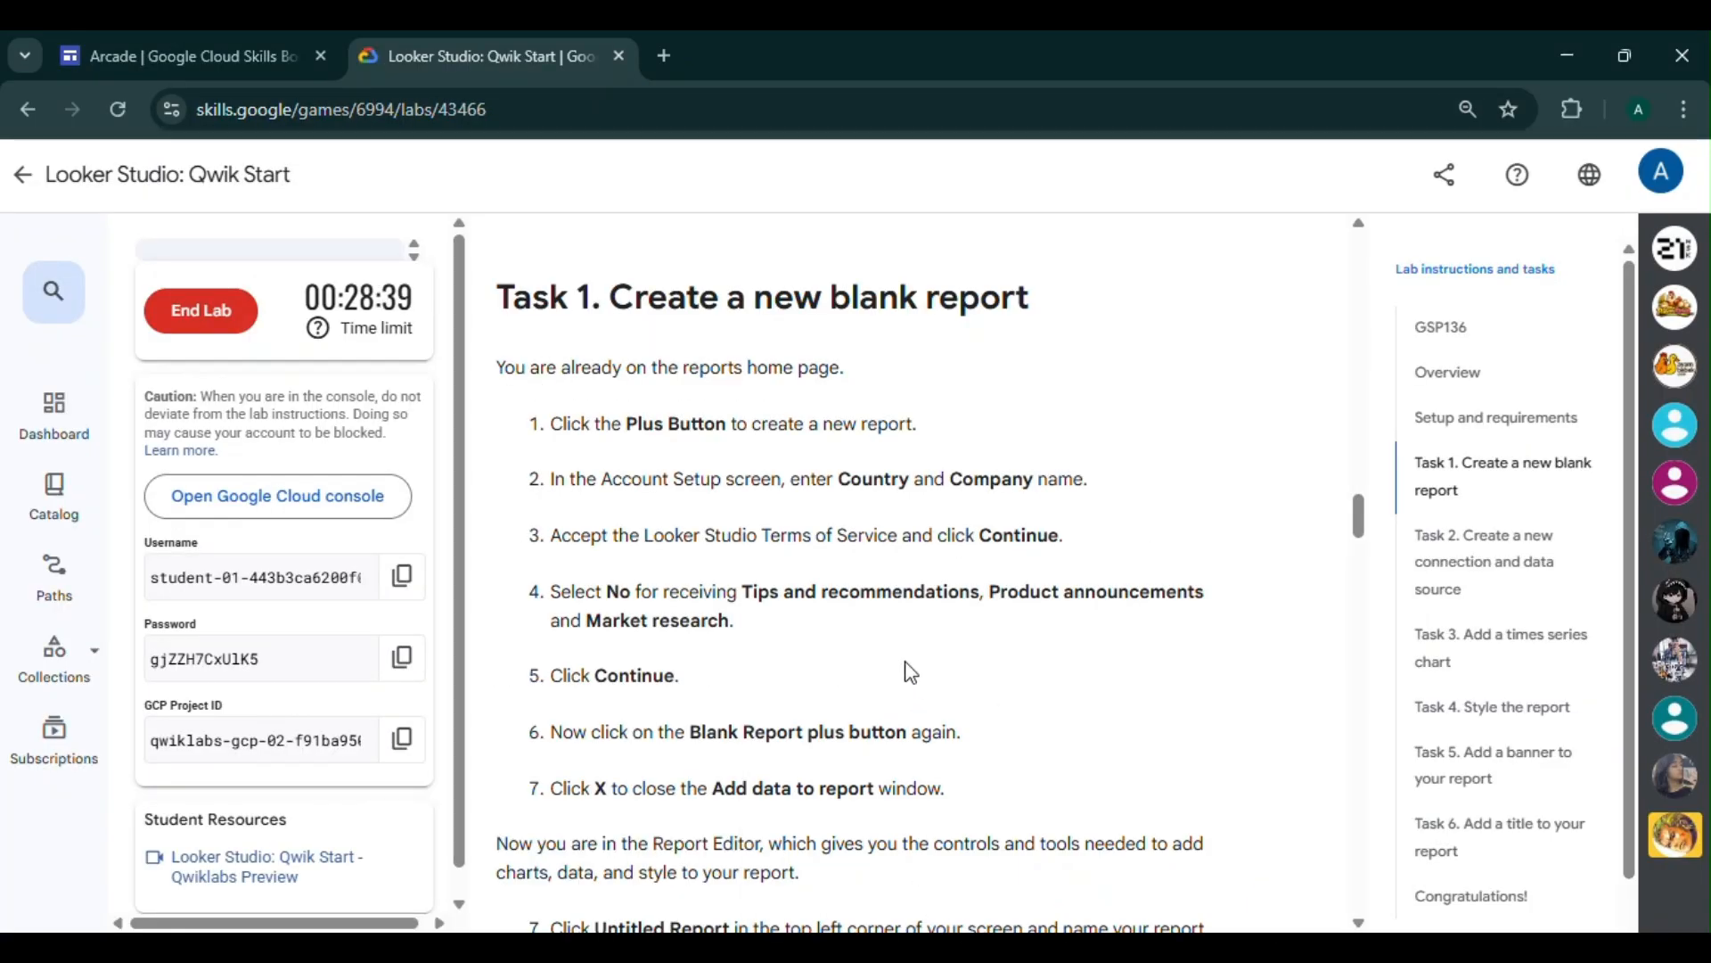
scroll(809, 595, down, 1)
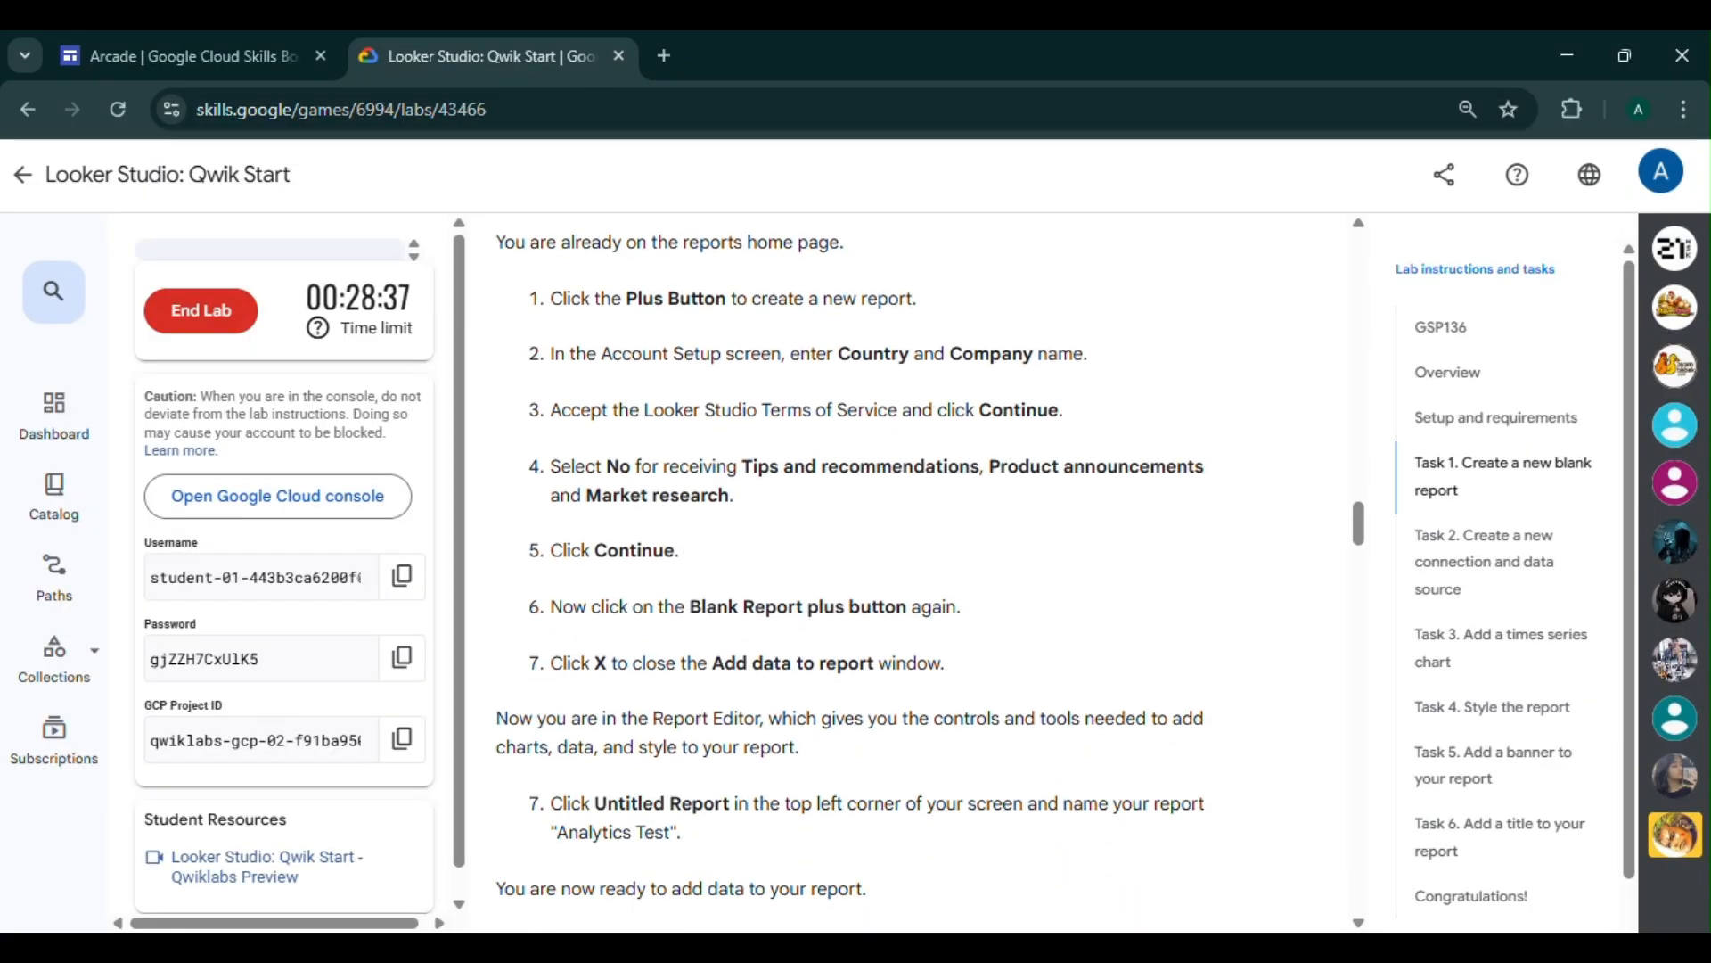
mouse_move(1025, 947)
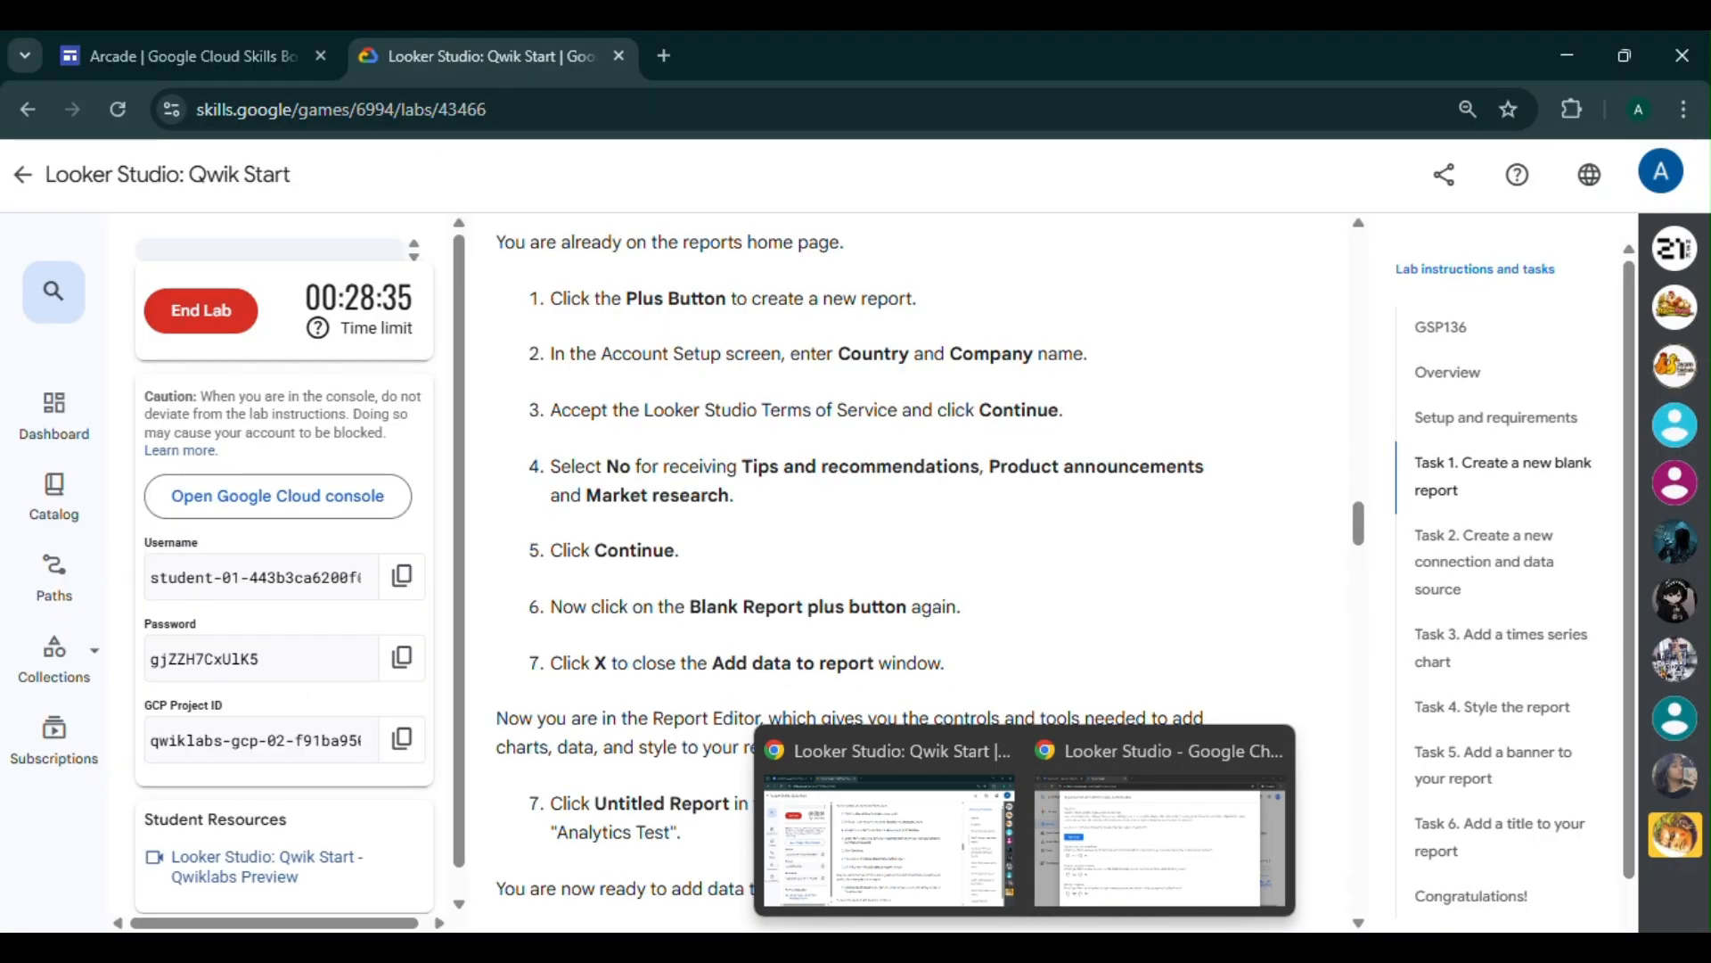
click(1179, 853)
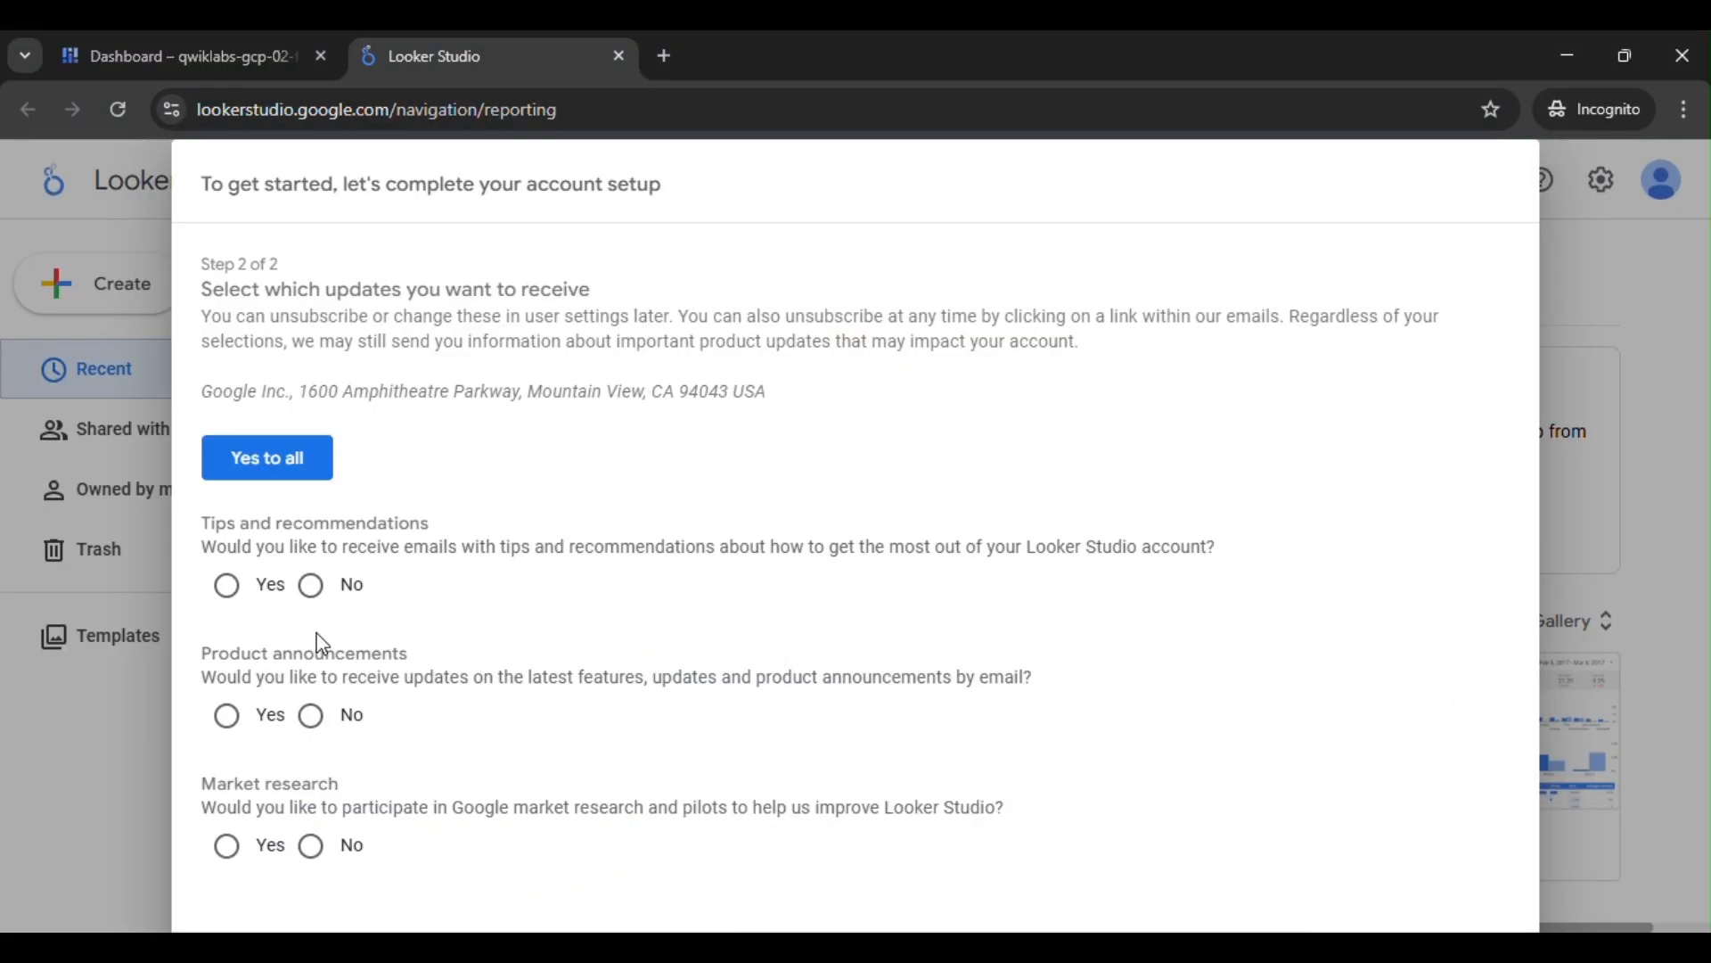
click(311, 586)
click(311, 716)
click(312, 847)
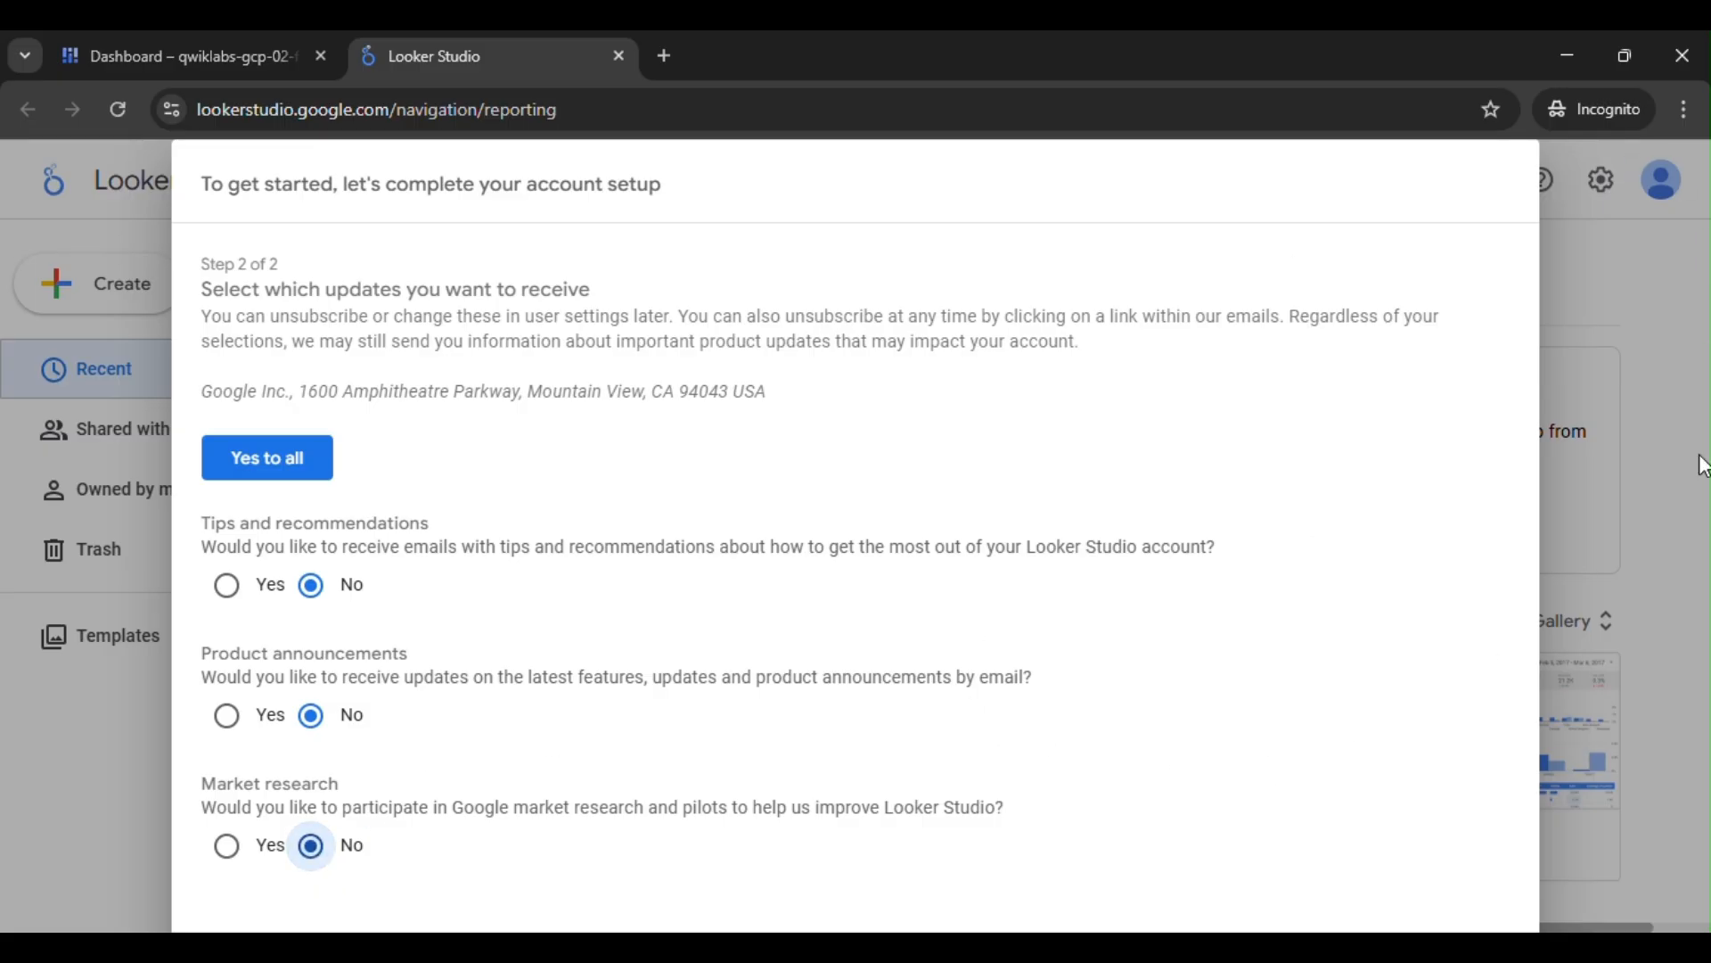
- Zoom the browser page out until the whole setup dialog fits, and submit the update preferences
click(1685, 109)
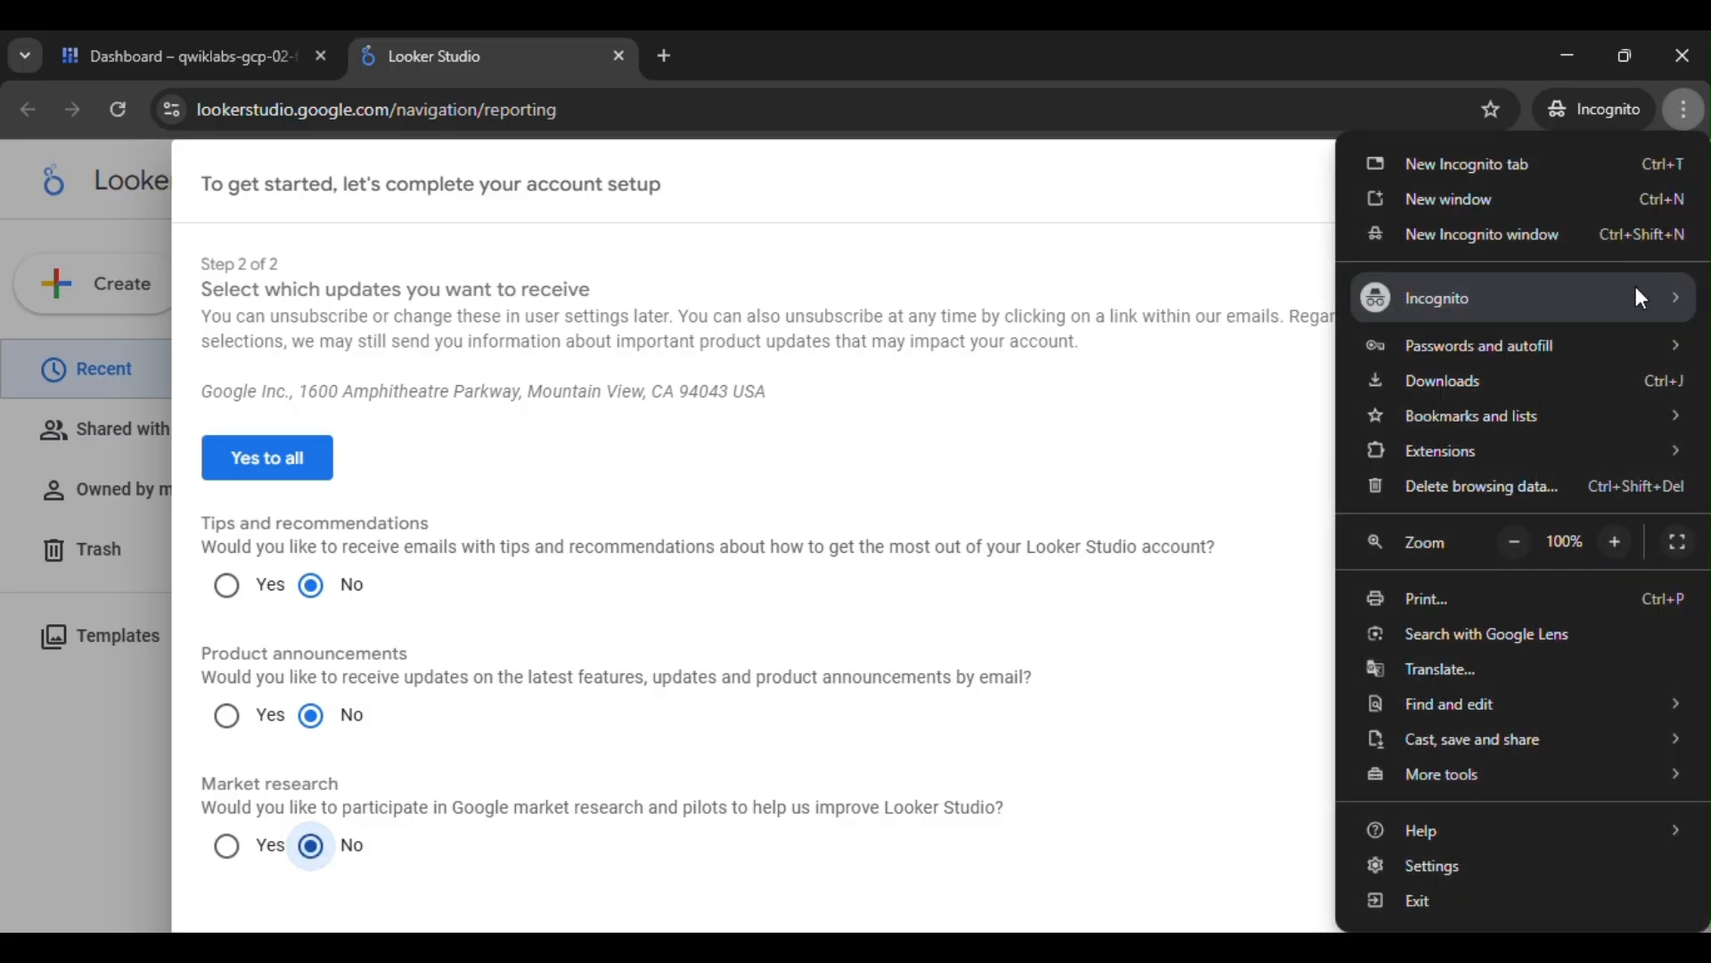
click(1515, 542)
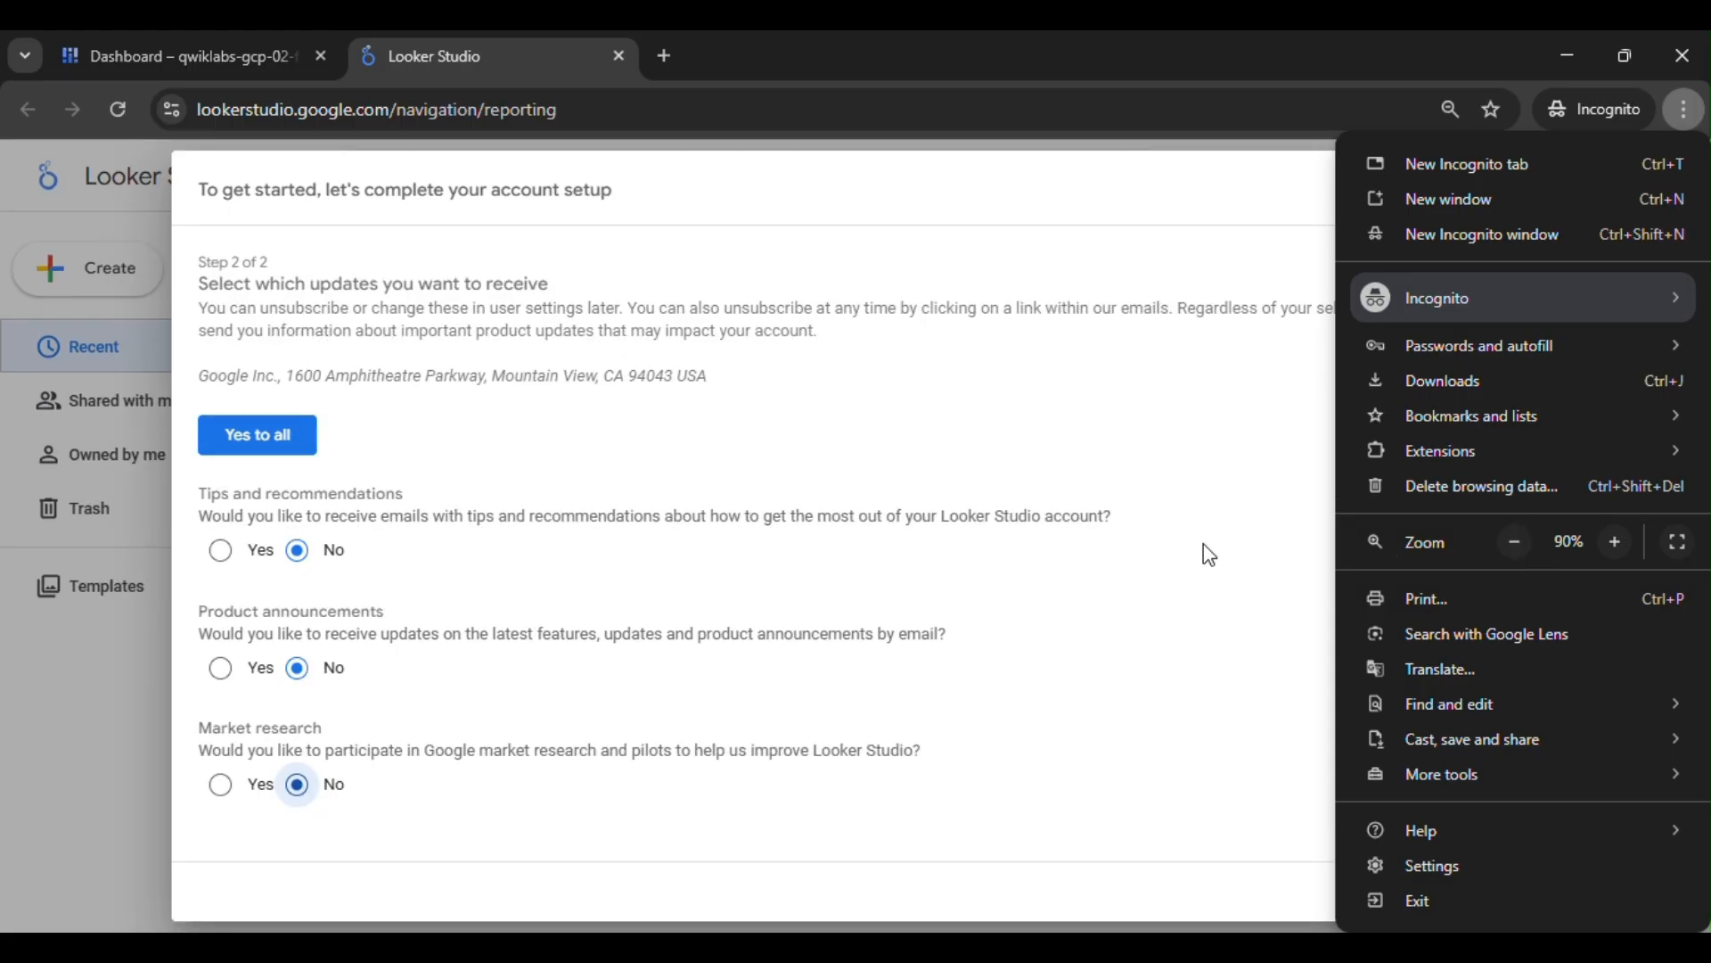
click(1516, 542)
click(1376, 656)
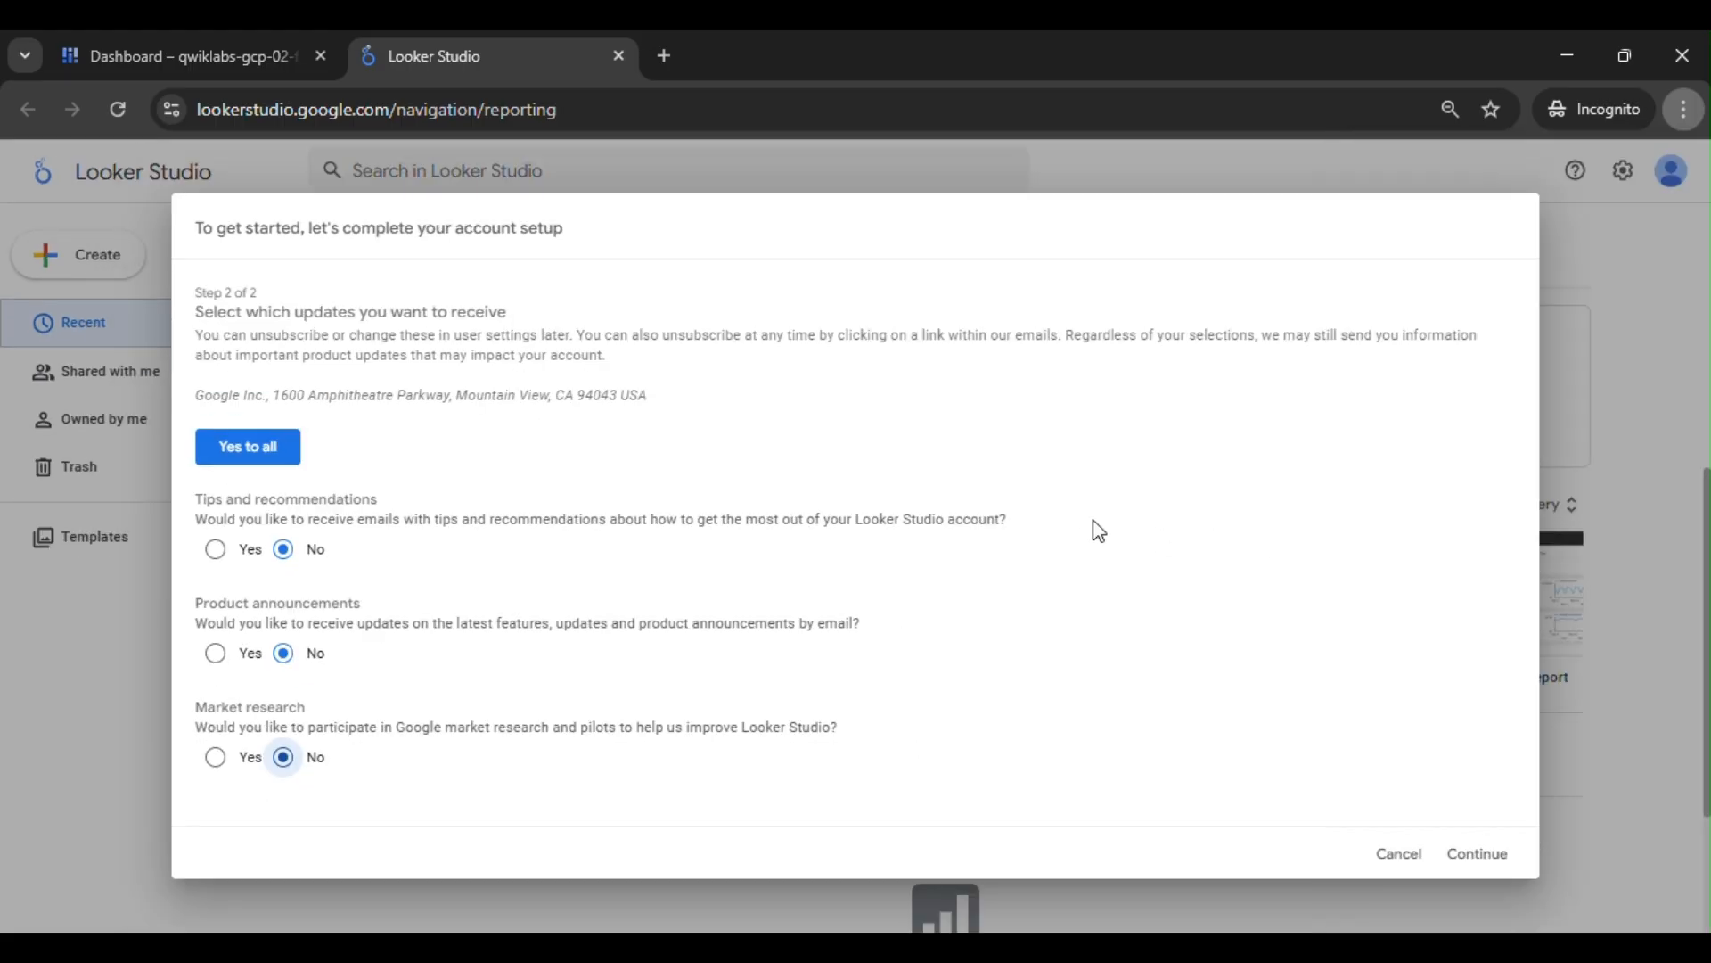
click(1487, 860)
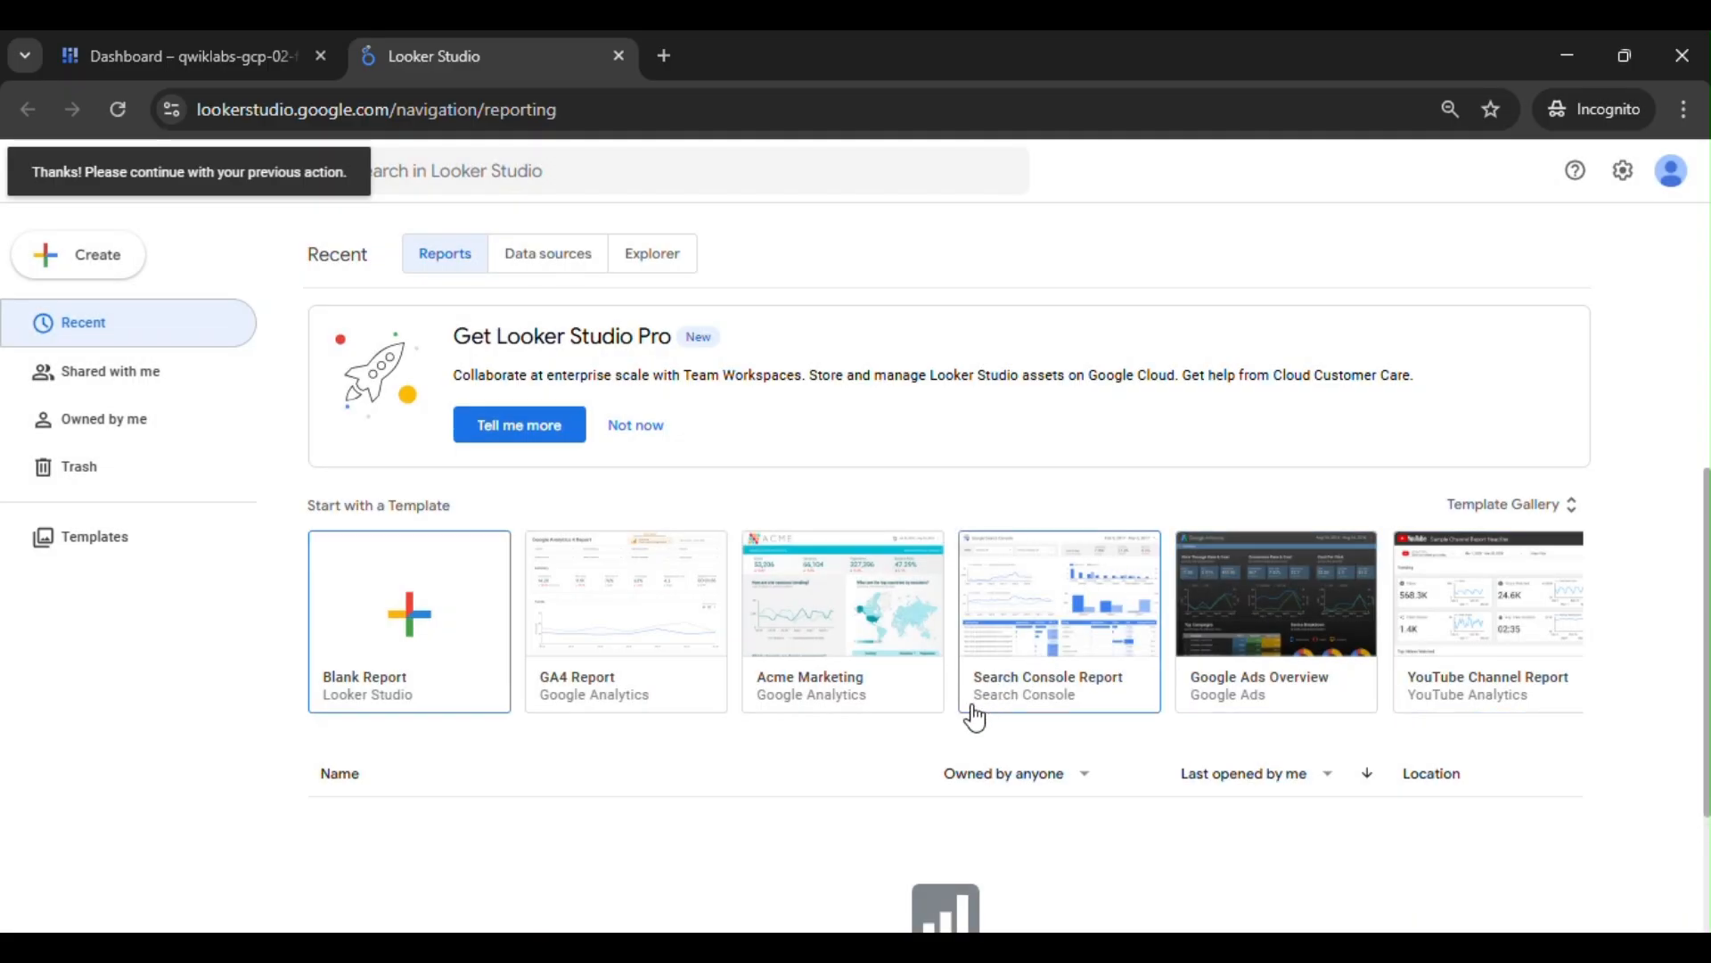
- Create a blank report, dismiss its Add data to report pane, and name the report "Analytics Test" as the lab specifies
click(426, 633)
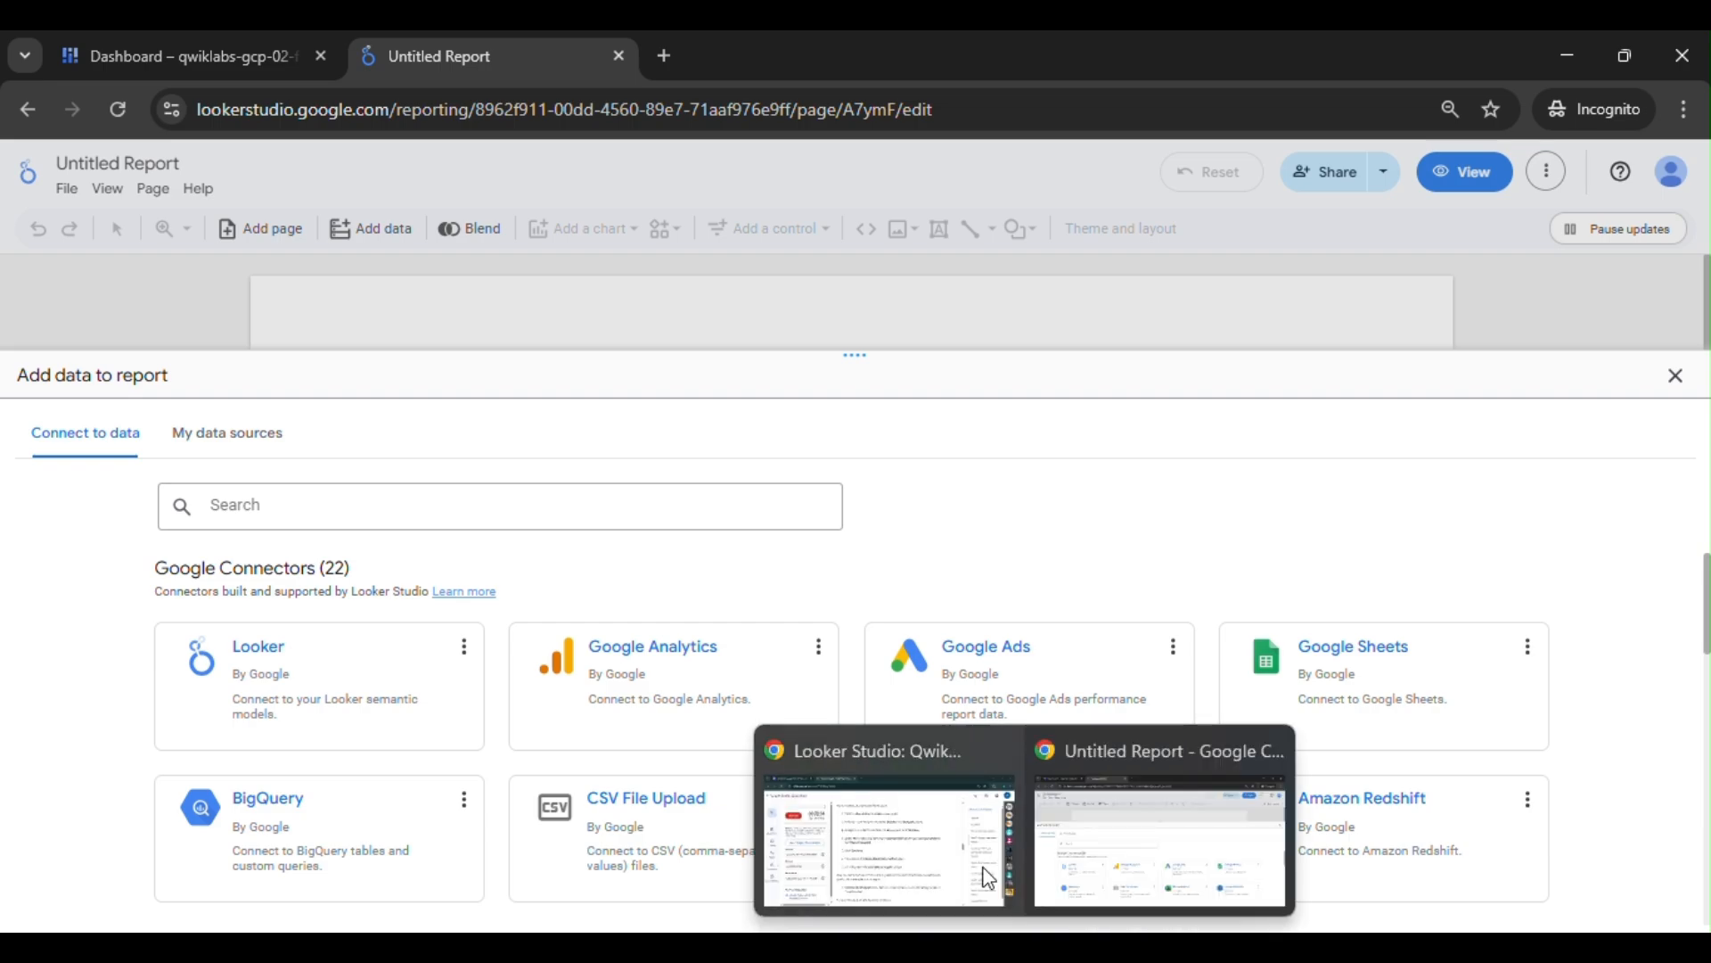
click(998, 909)
scroll(967, 731, down, 4)
drag(556, 455, 679, 480)
key(ctrl+c)
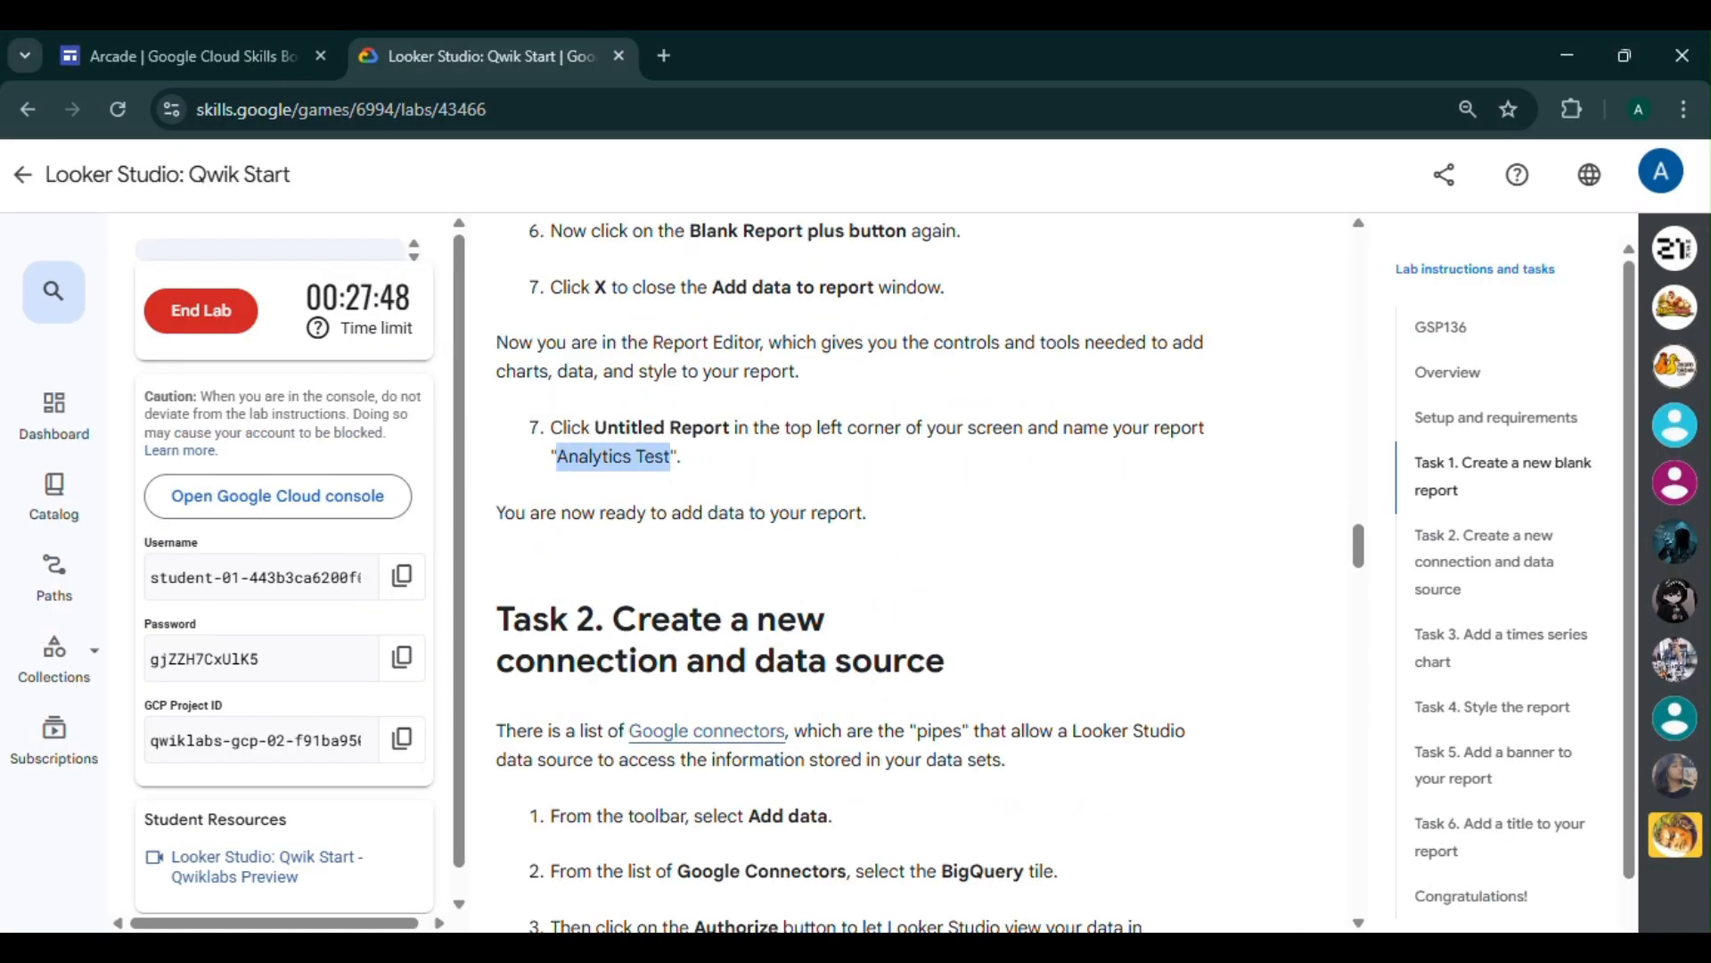
mouse_move(999, 913)
click(1159, 847)
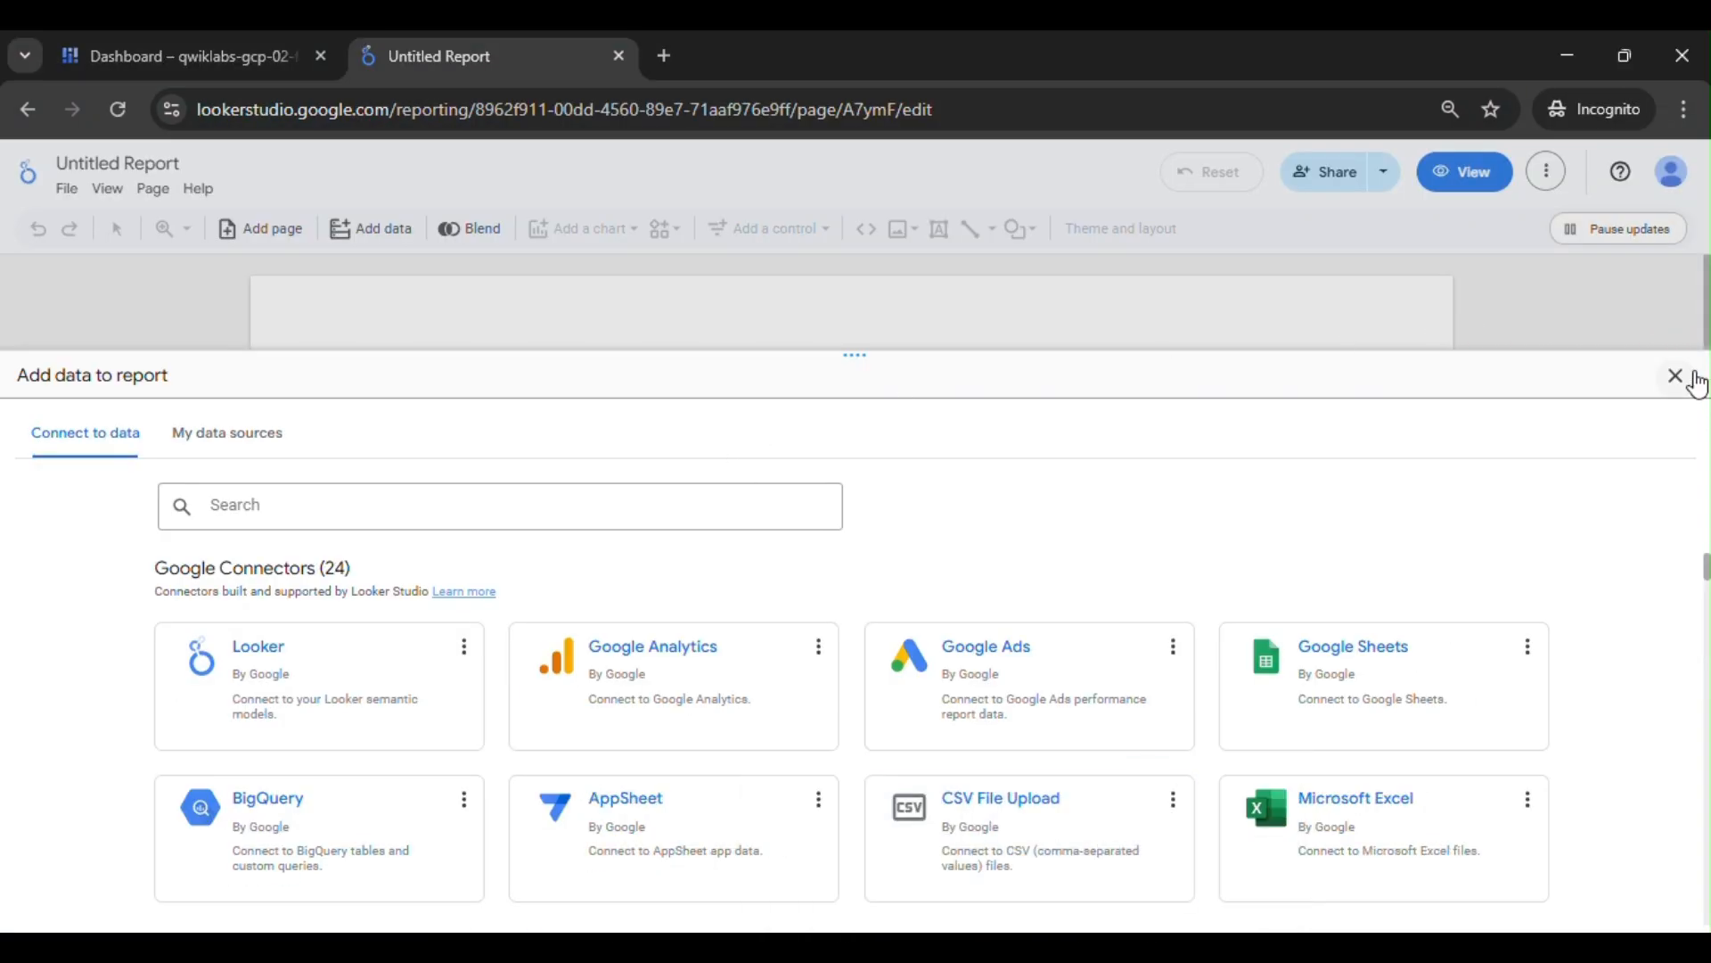
click(1675, 375)
click(130, 161)
key(ctrl+v)
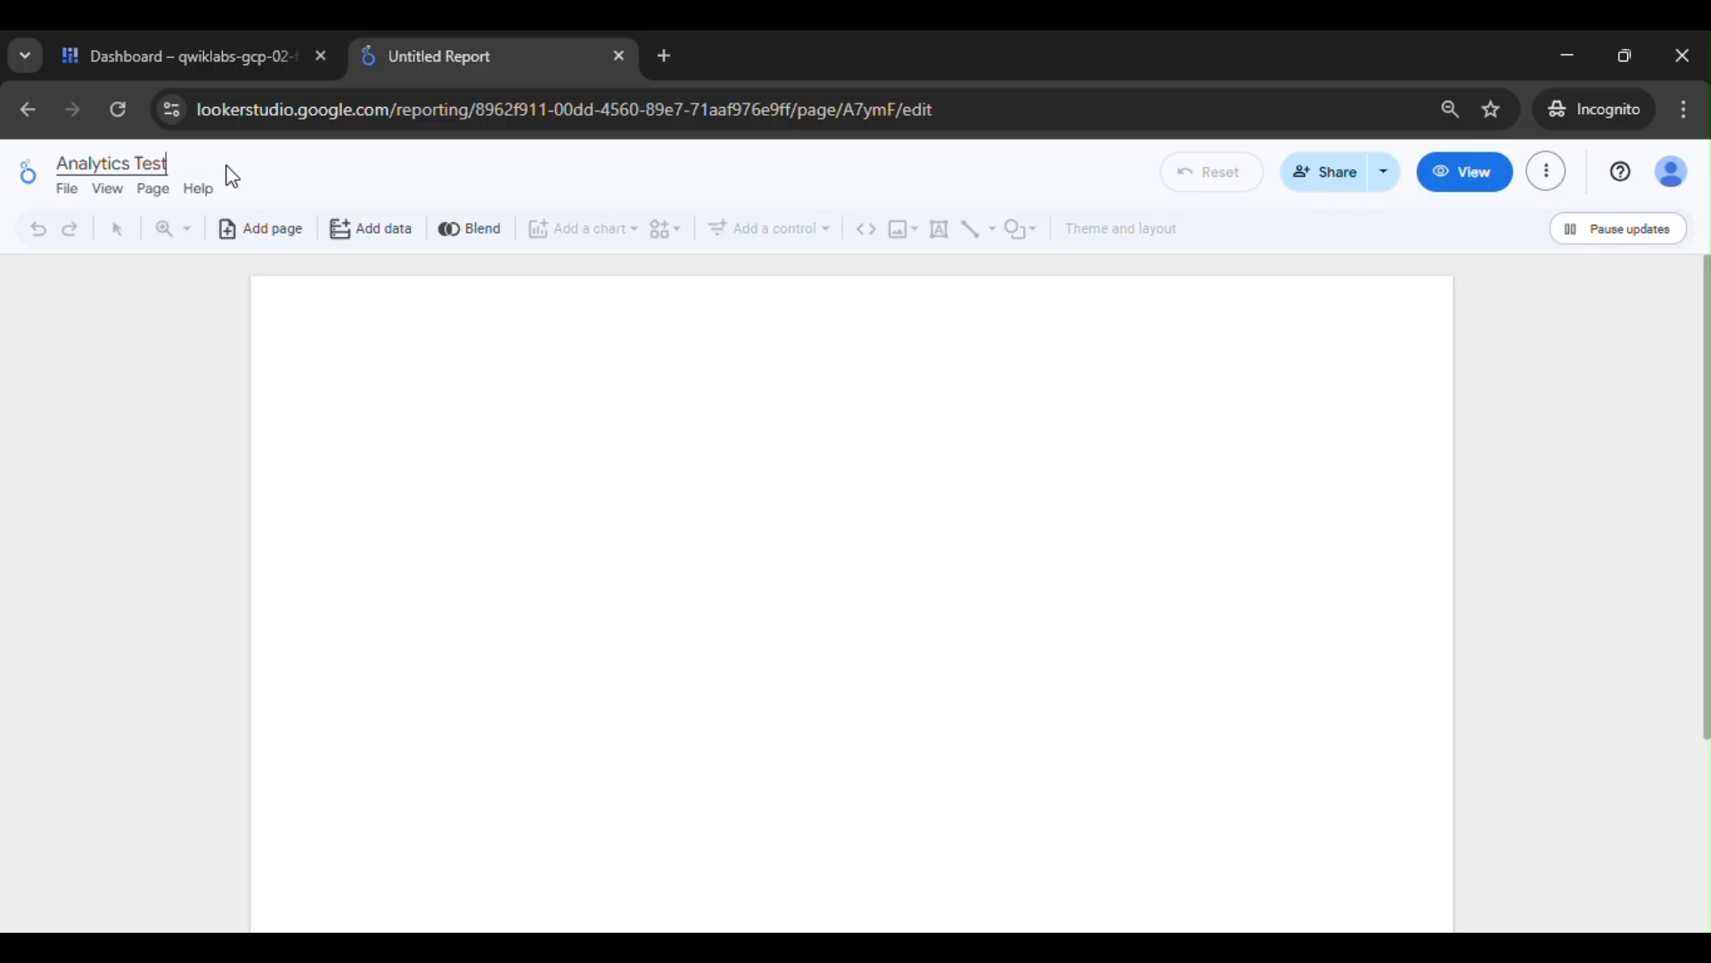
key(Return)
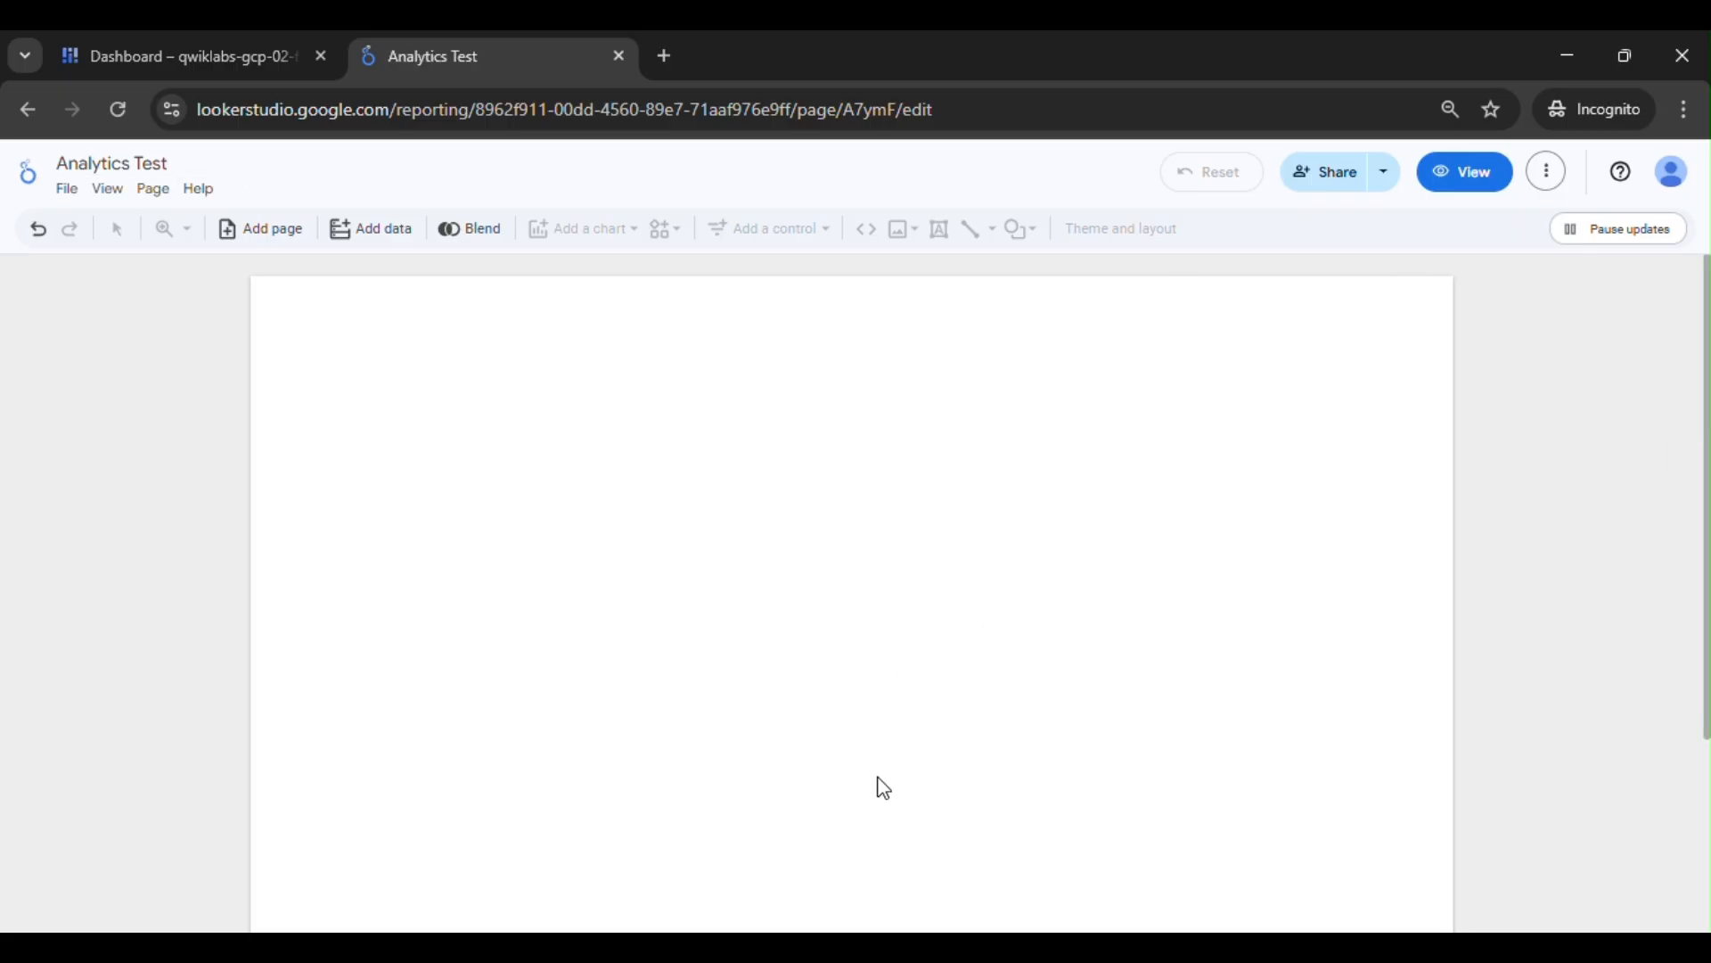
- Read the lab's Task 2 instructions on creating a new connection and data source, and return to the Analytics Test report
mouse_move(1021, 946)
click(970, 874)
scroll(945, 570, down, 3)
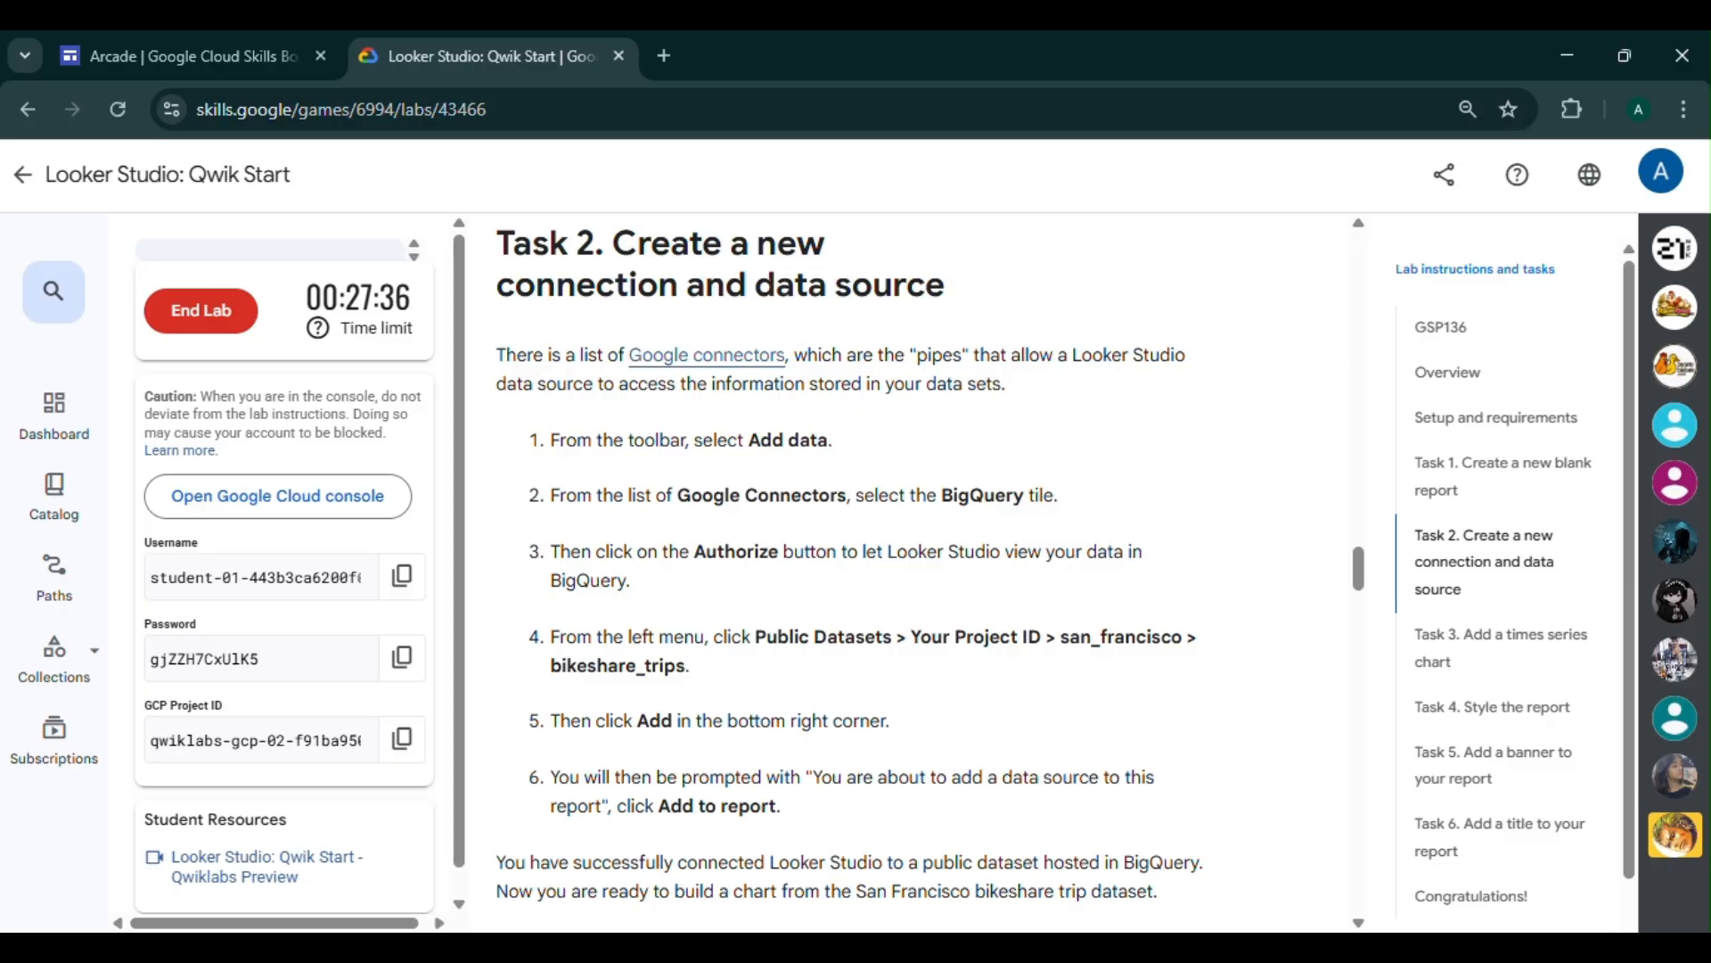
mouse_move(1020, 947)
click(1163, 830)
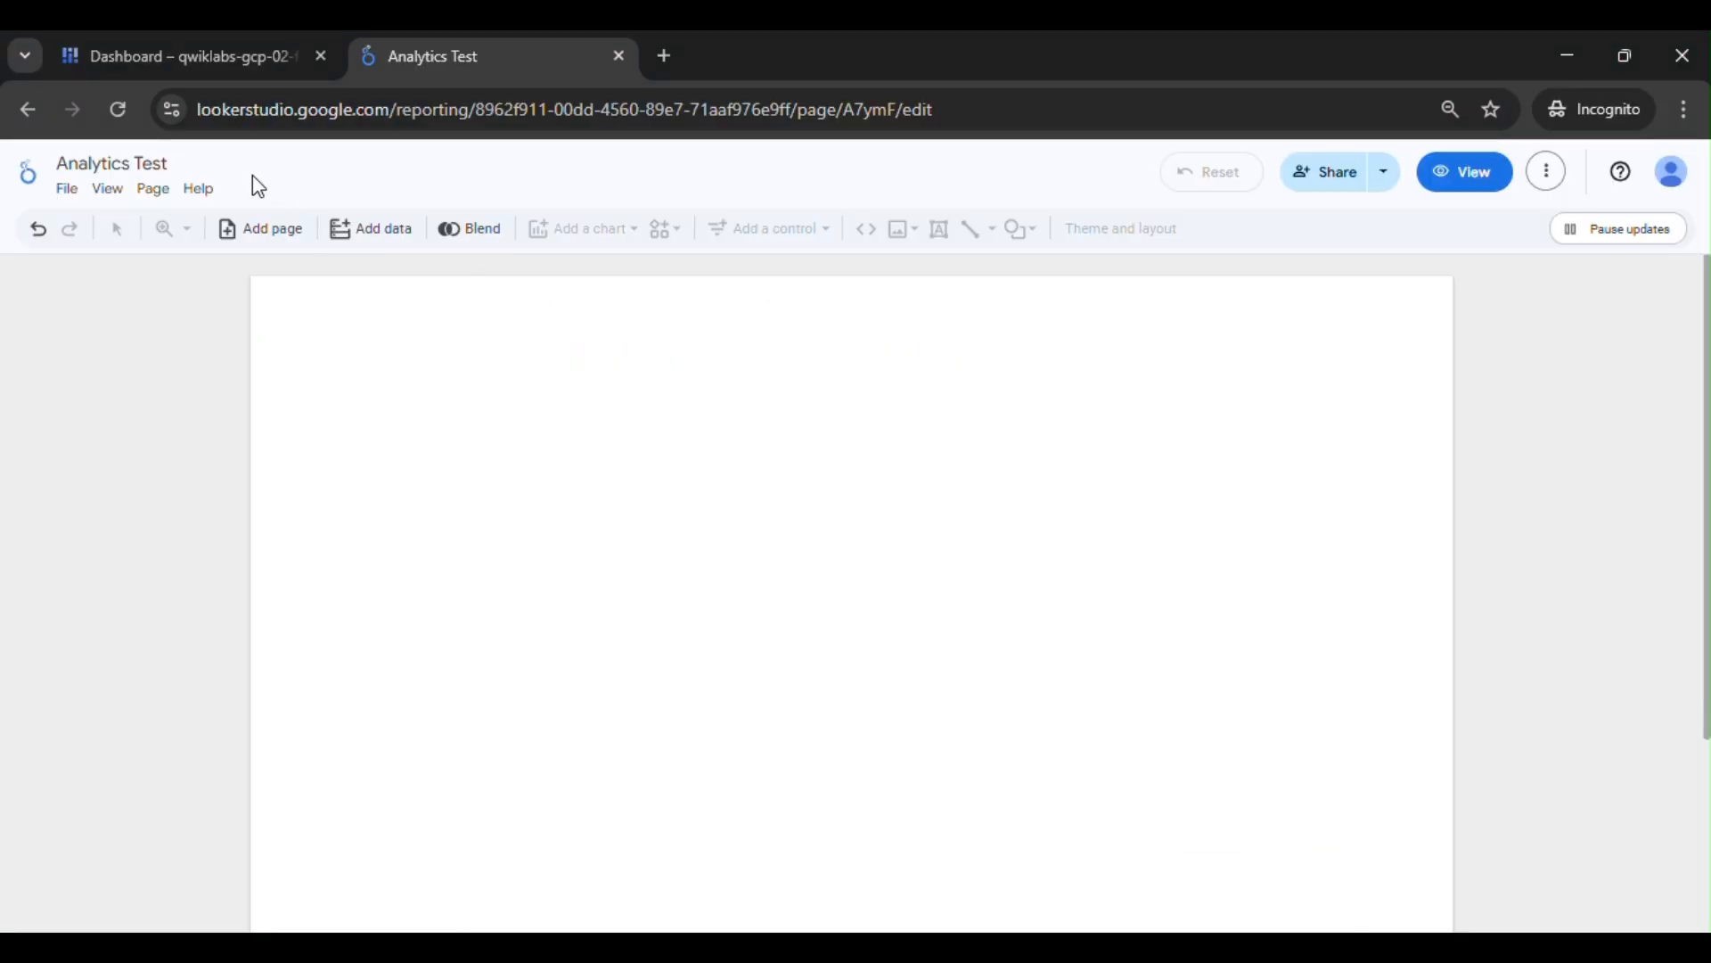
- Start adding data to the report with the BigQuery connector and authorize access using the signed-in student account
click(390, 234)
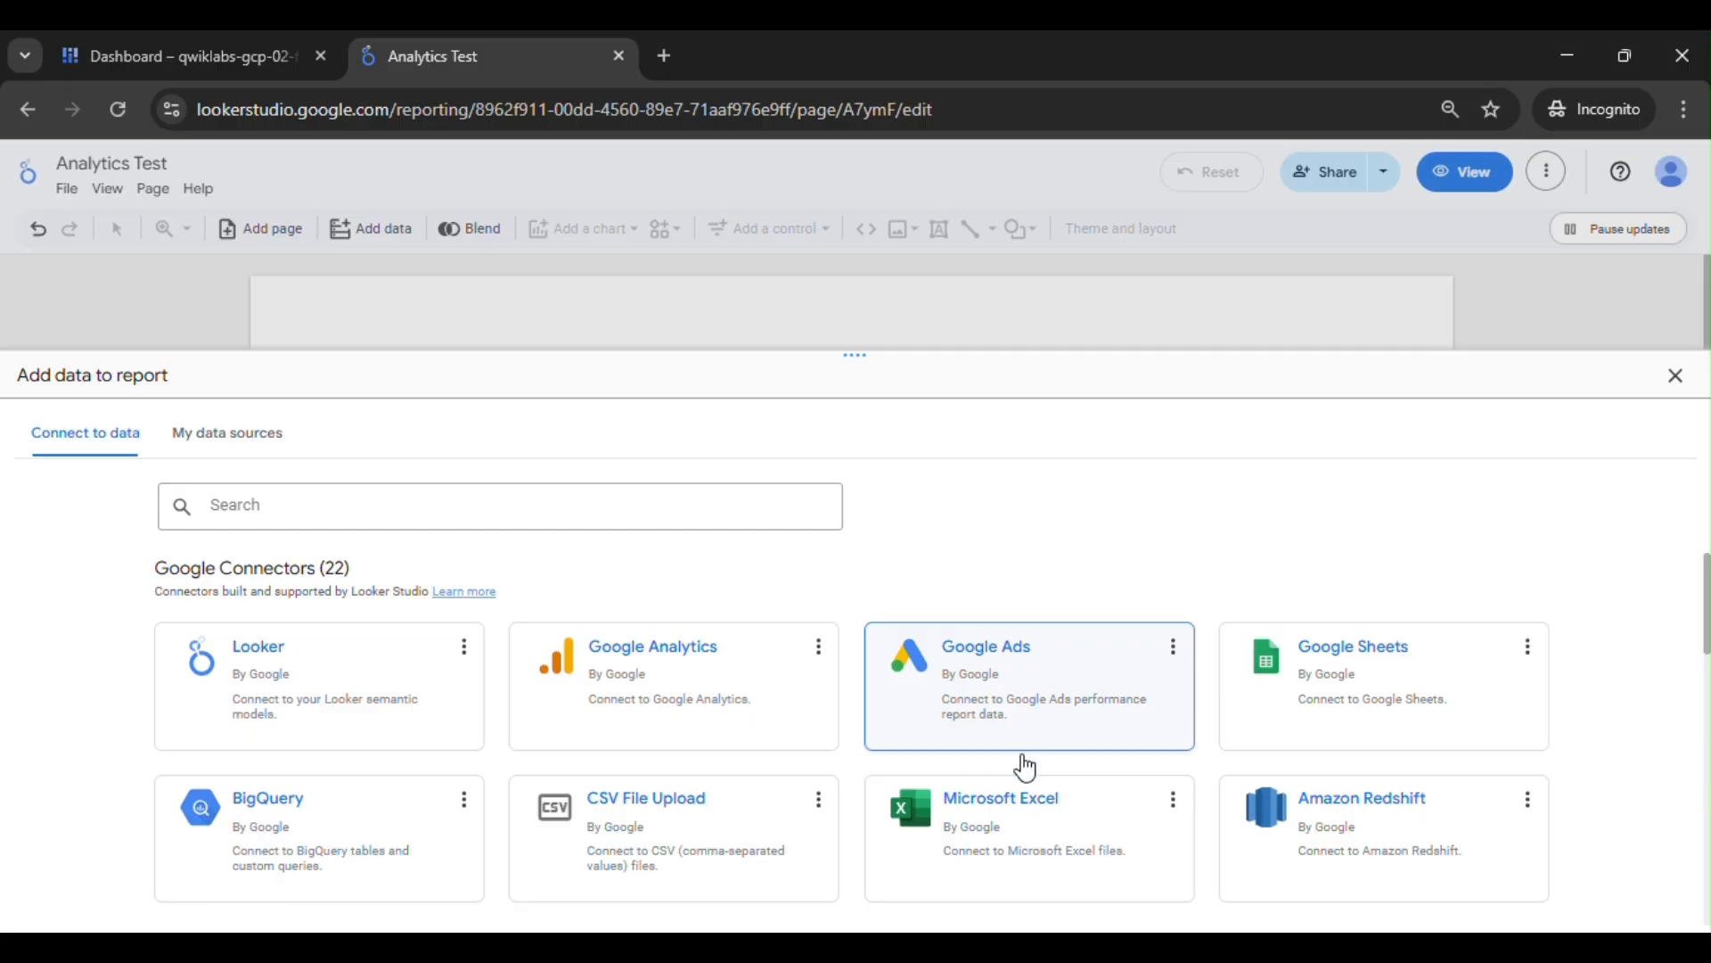
mouse_move(1025, 946)
mouse_move(927, 860)
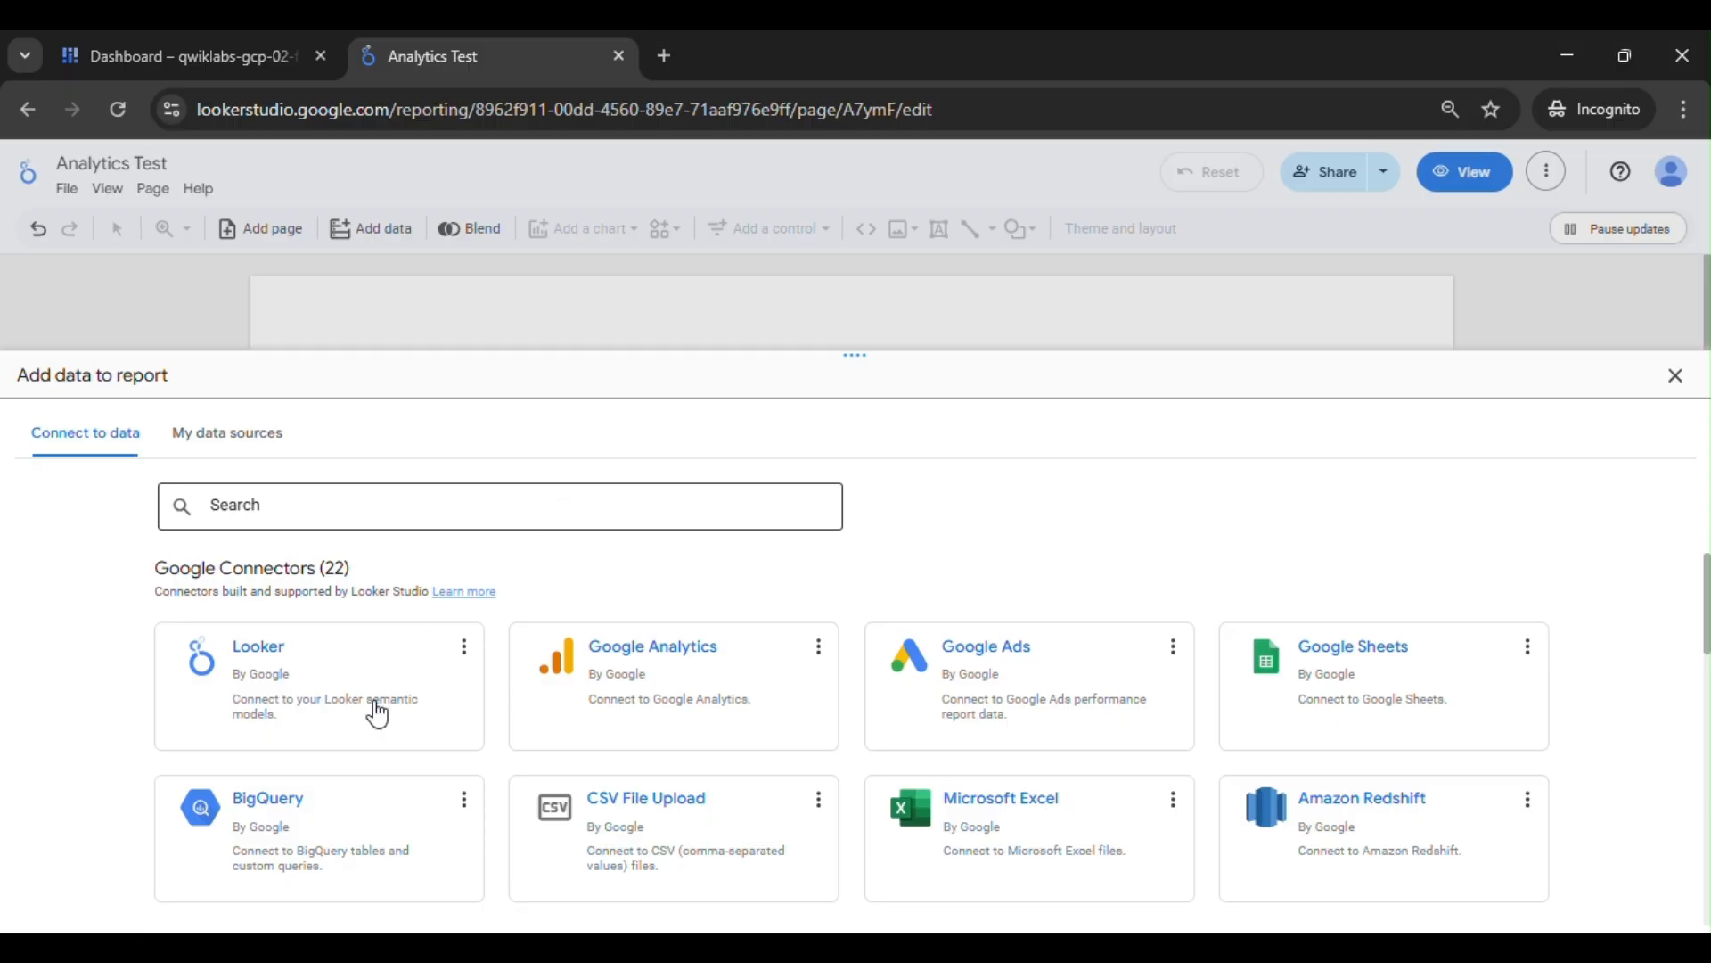
click(275, 813)
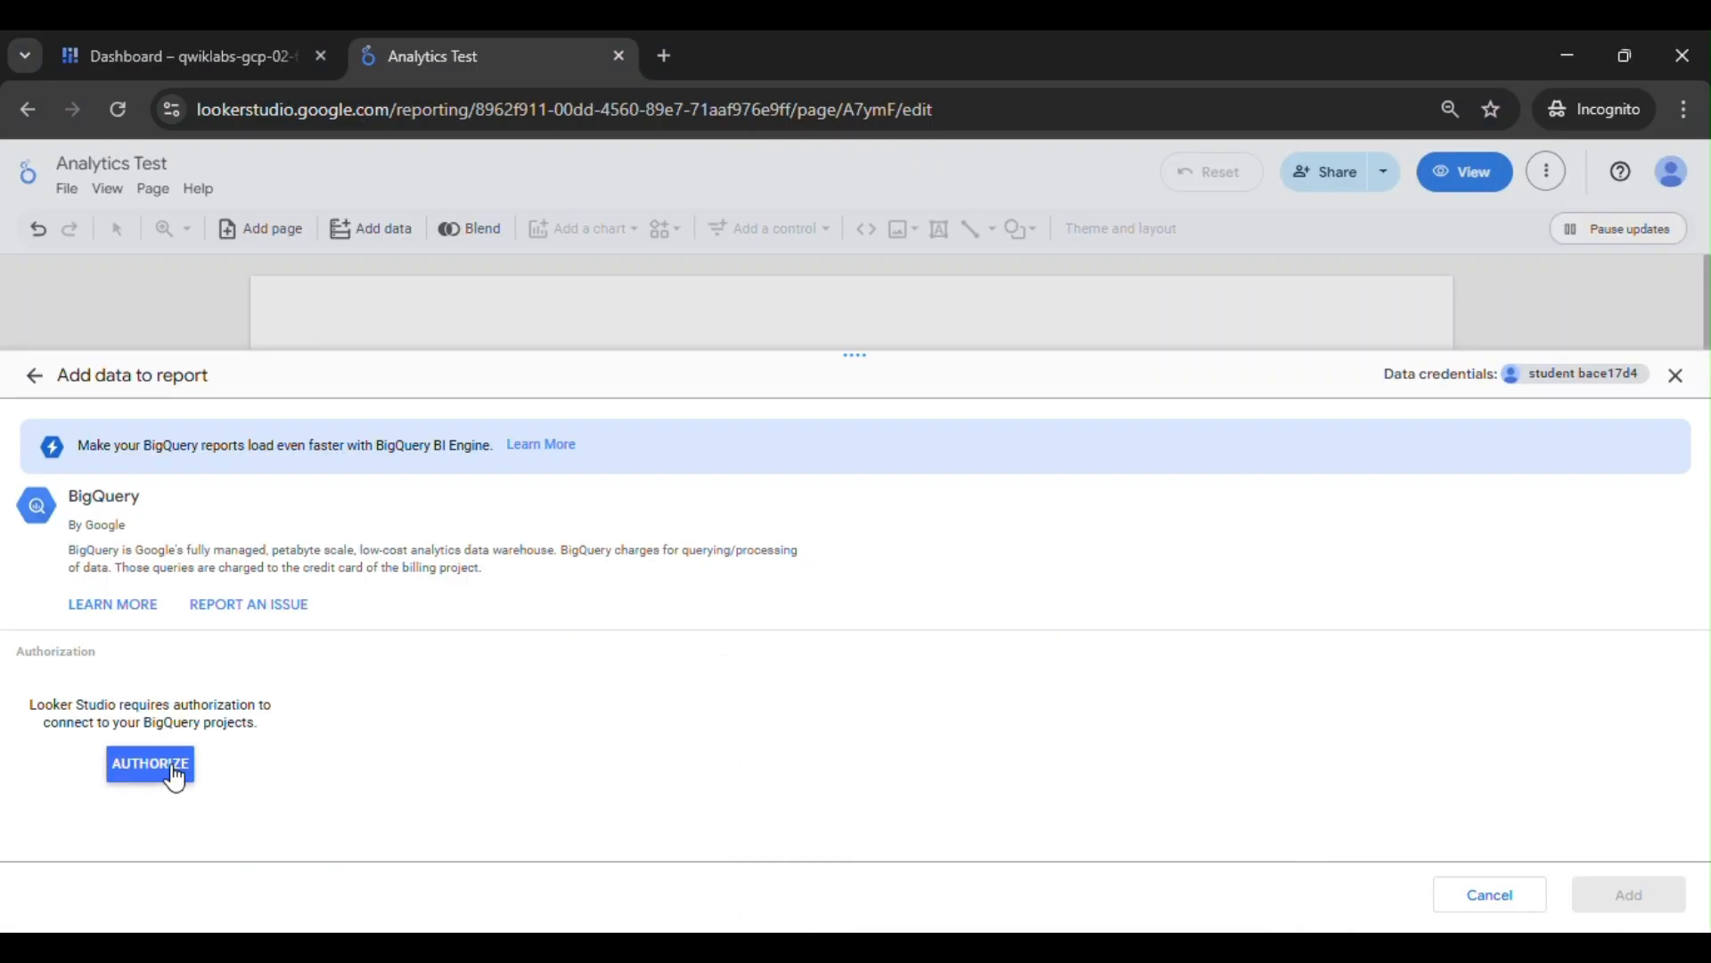
click(150, 764)
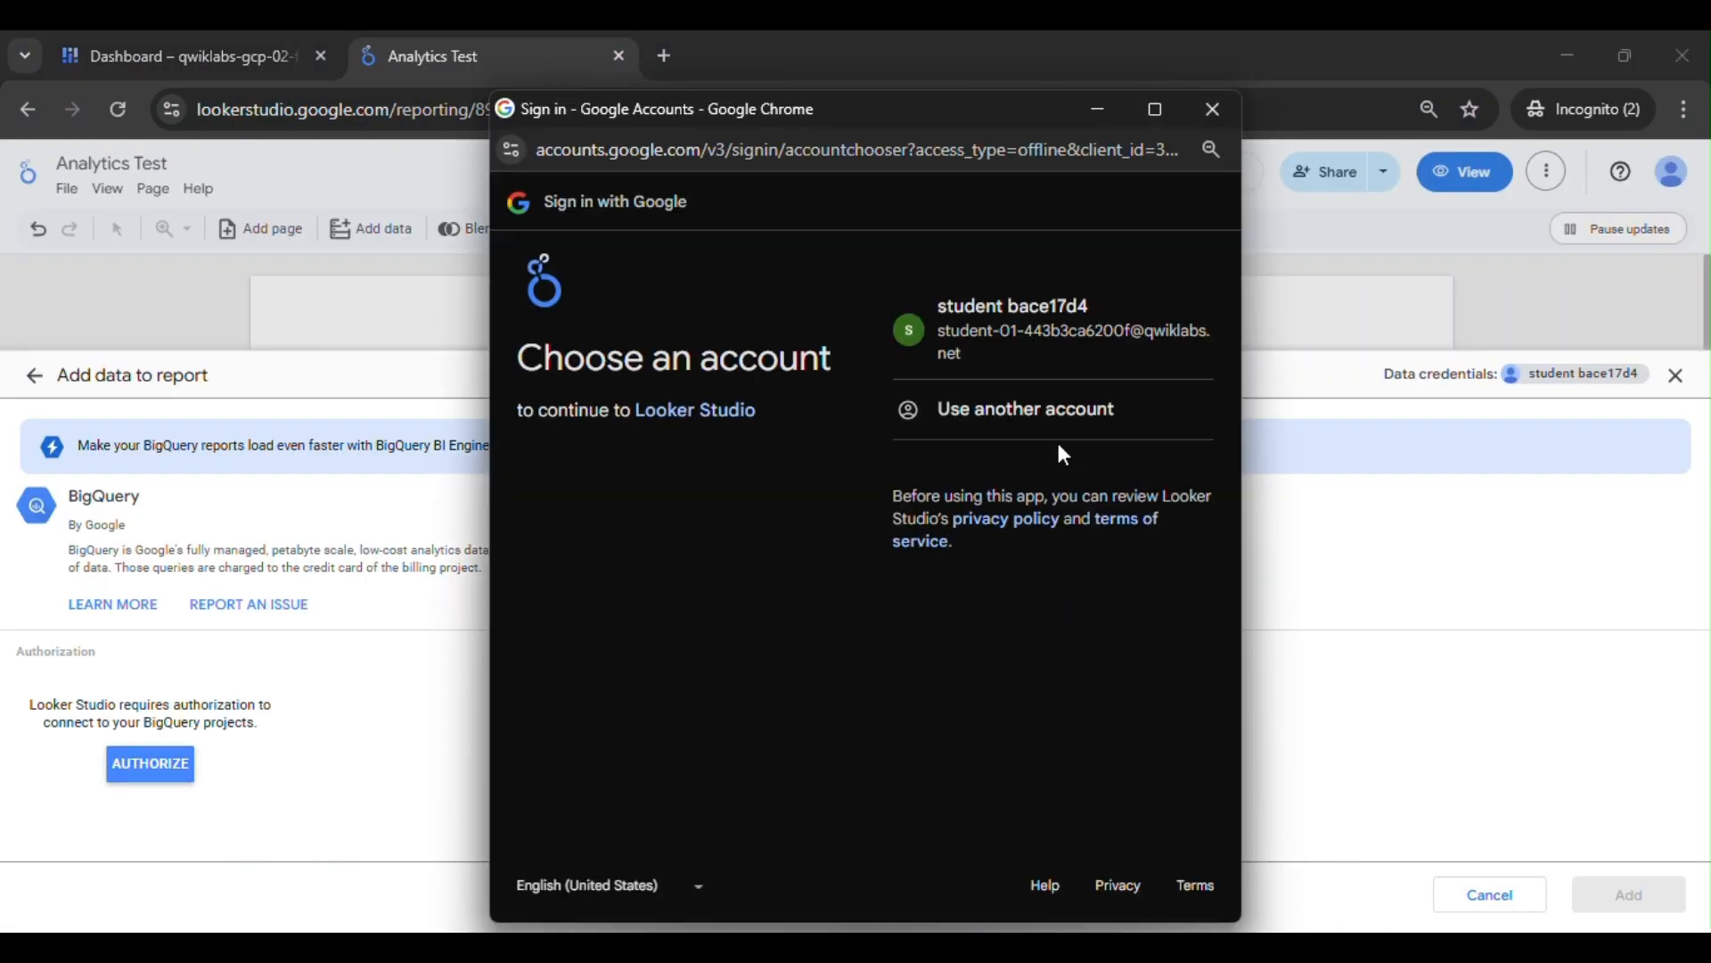
click(1054, 332)
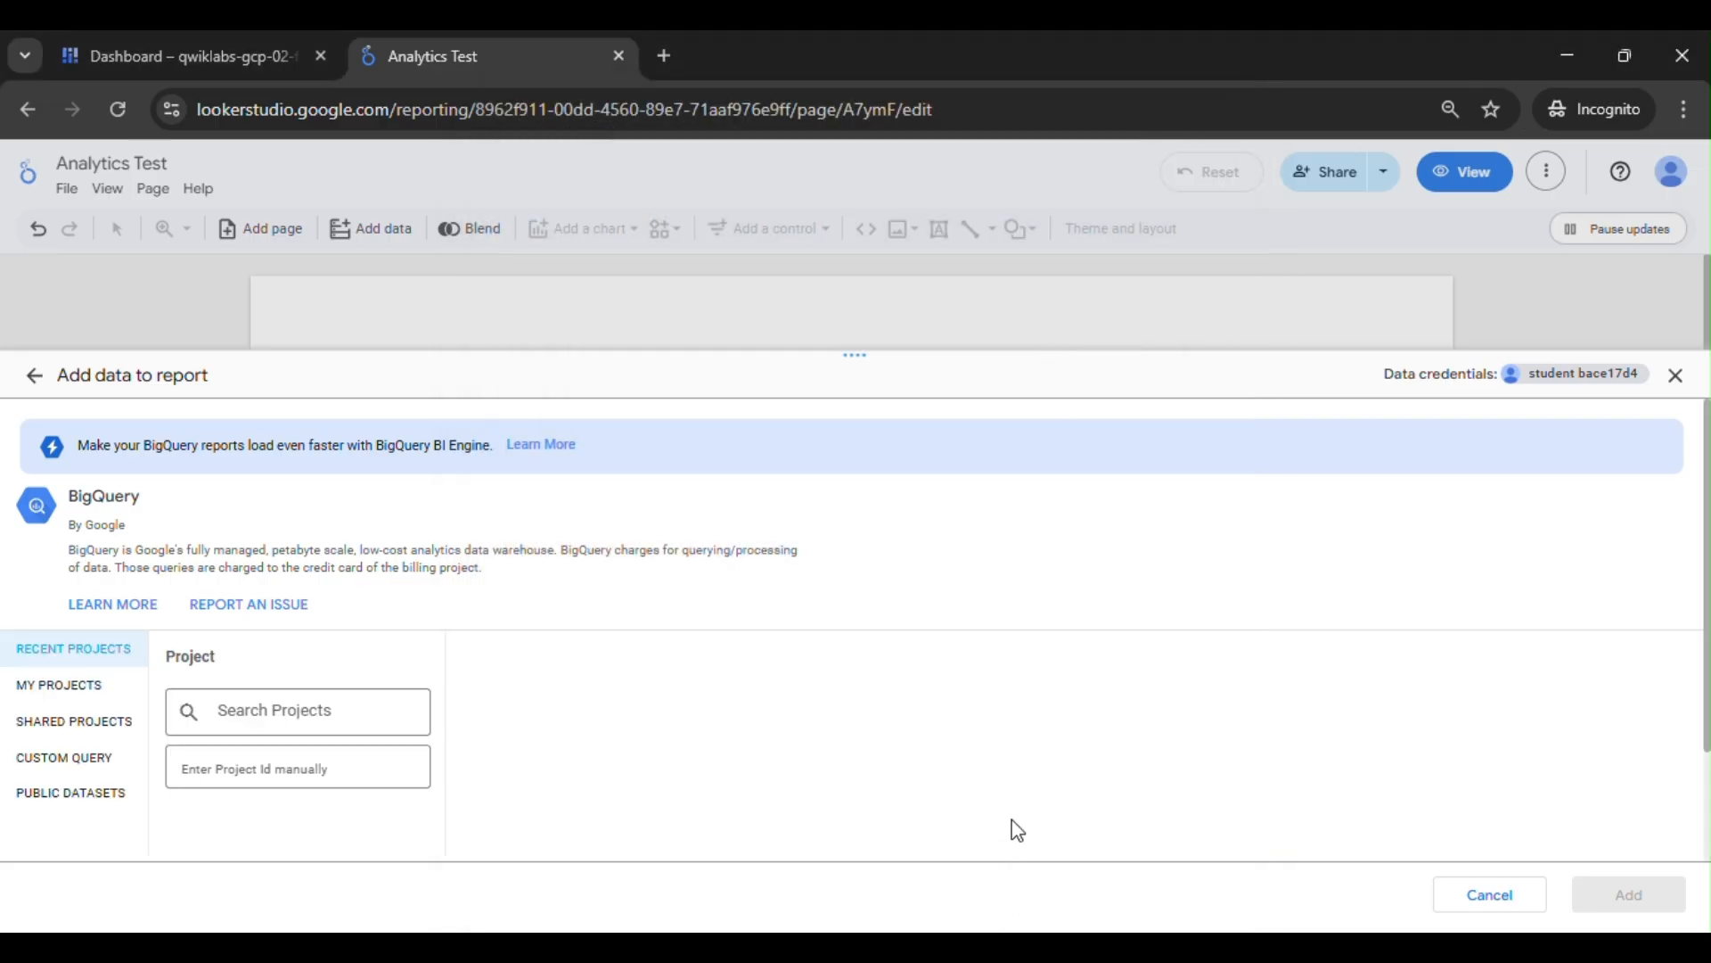
- As the lab's Task 2 directs, open the public datasets and choose the lab's own qwiklabs-gcp-02 project for billing
mouse_move(1009, 942)
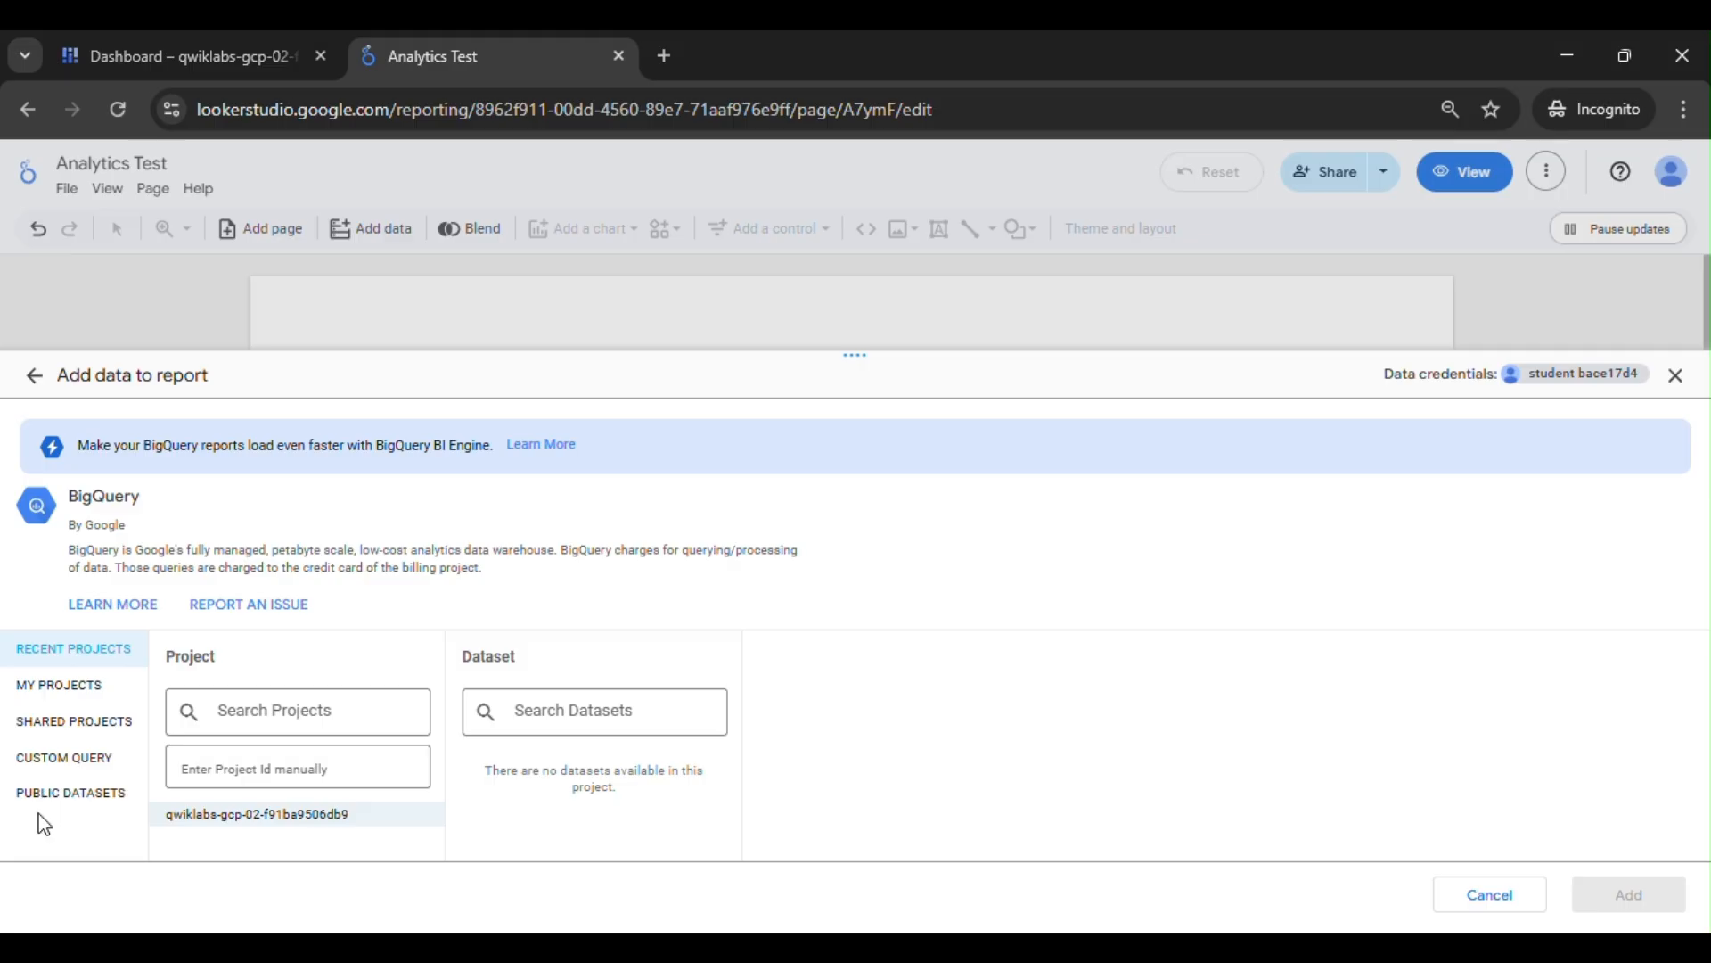
click(43, 796)
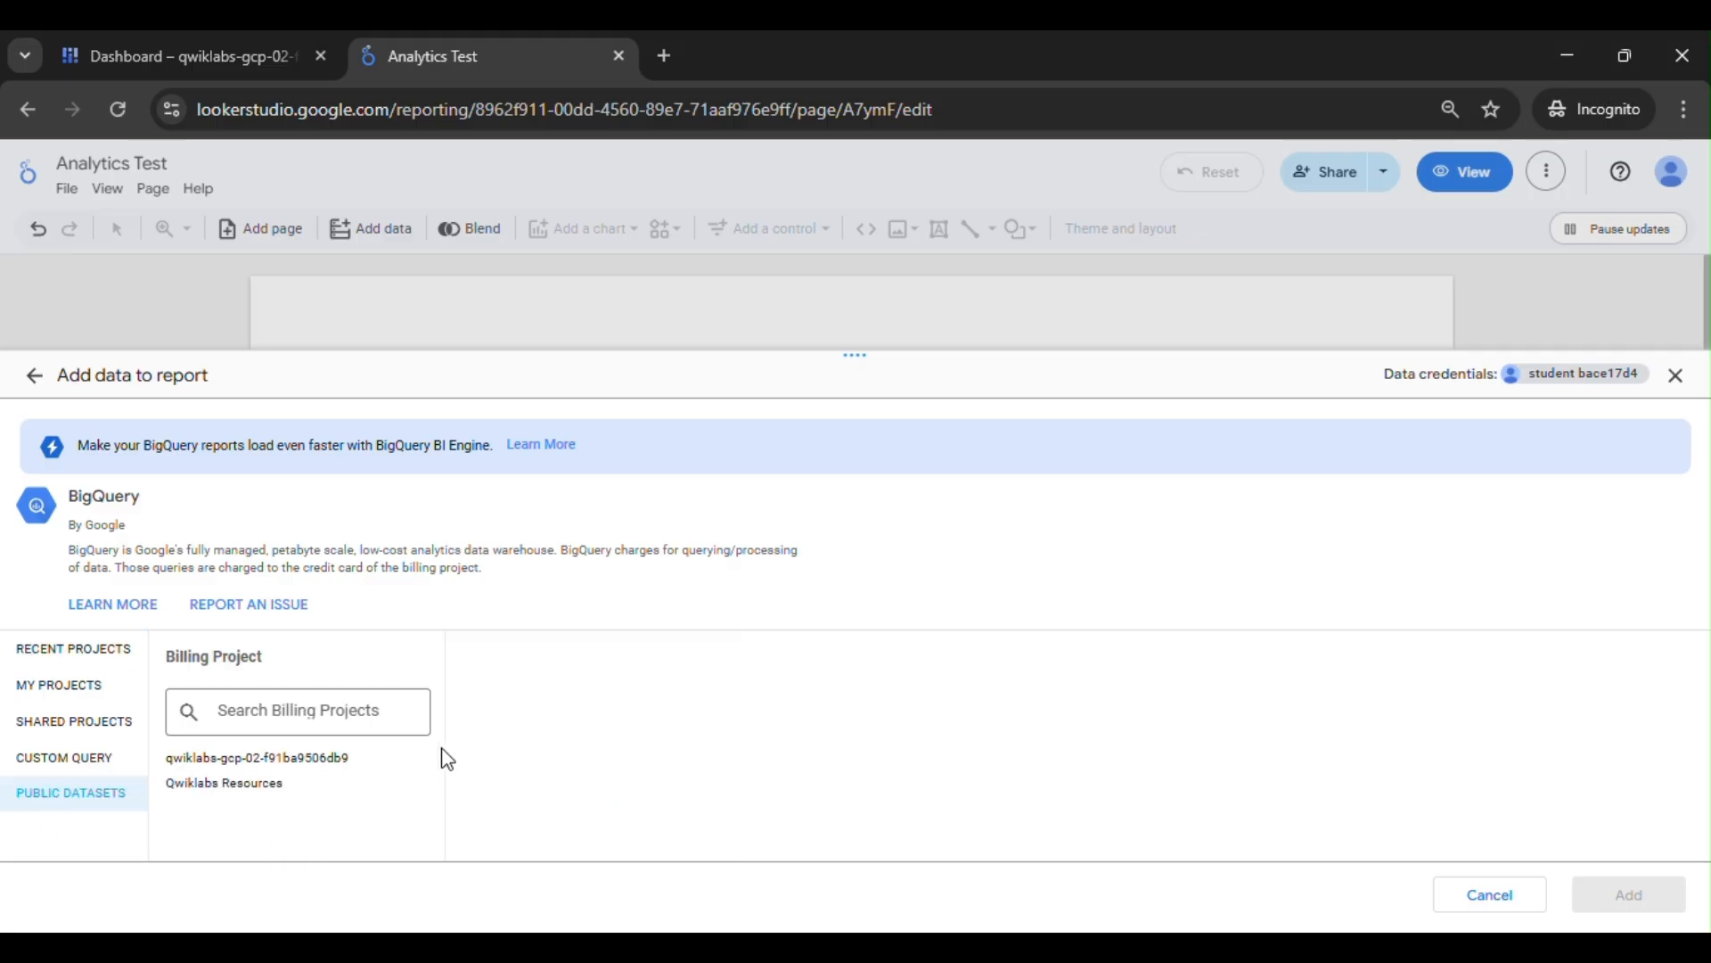
click(282, 774)
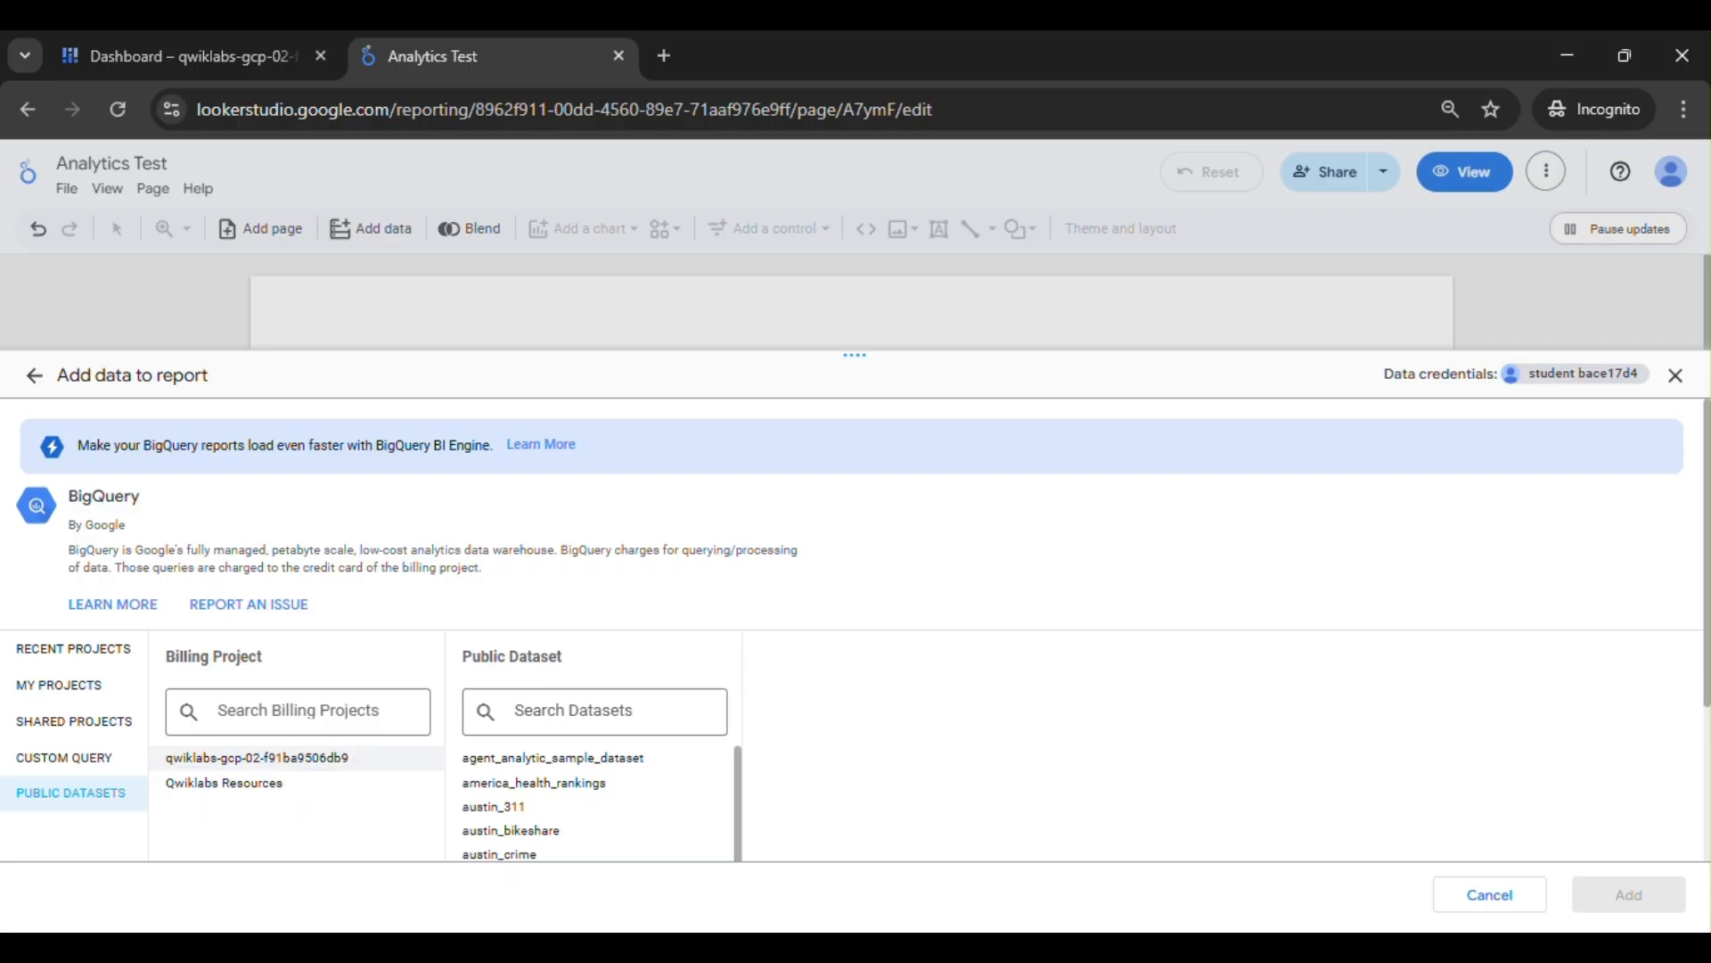
- Copy the dataset name san_francisco from the lab instructions, search the public datasets for it, and select the san_francisco dataset
mouse_move(897, 860)
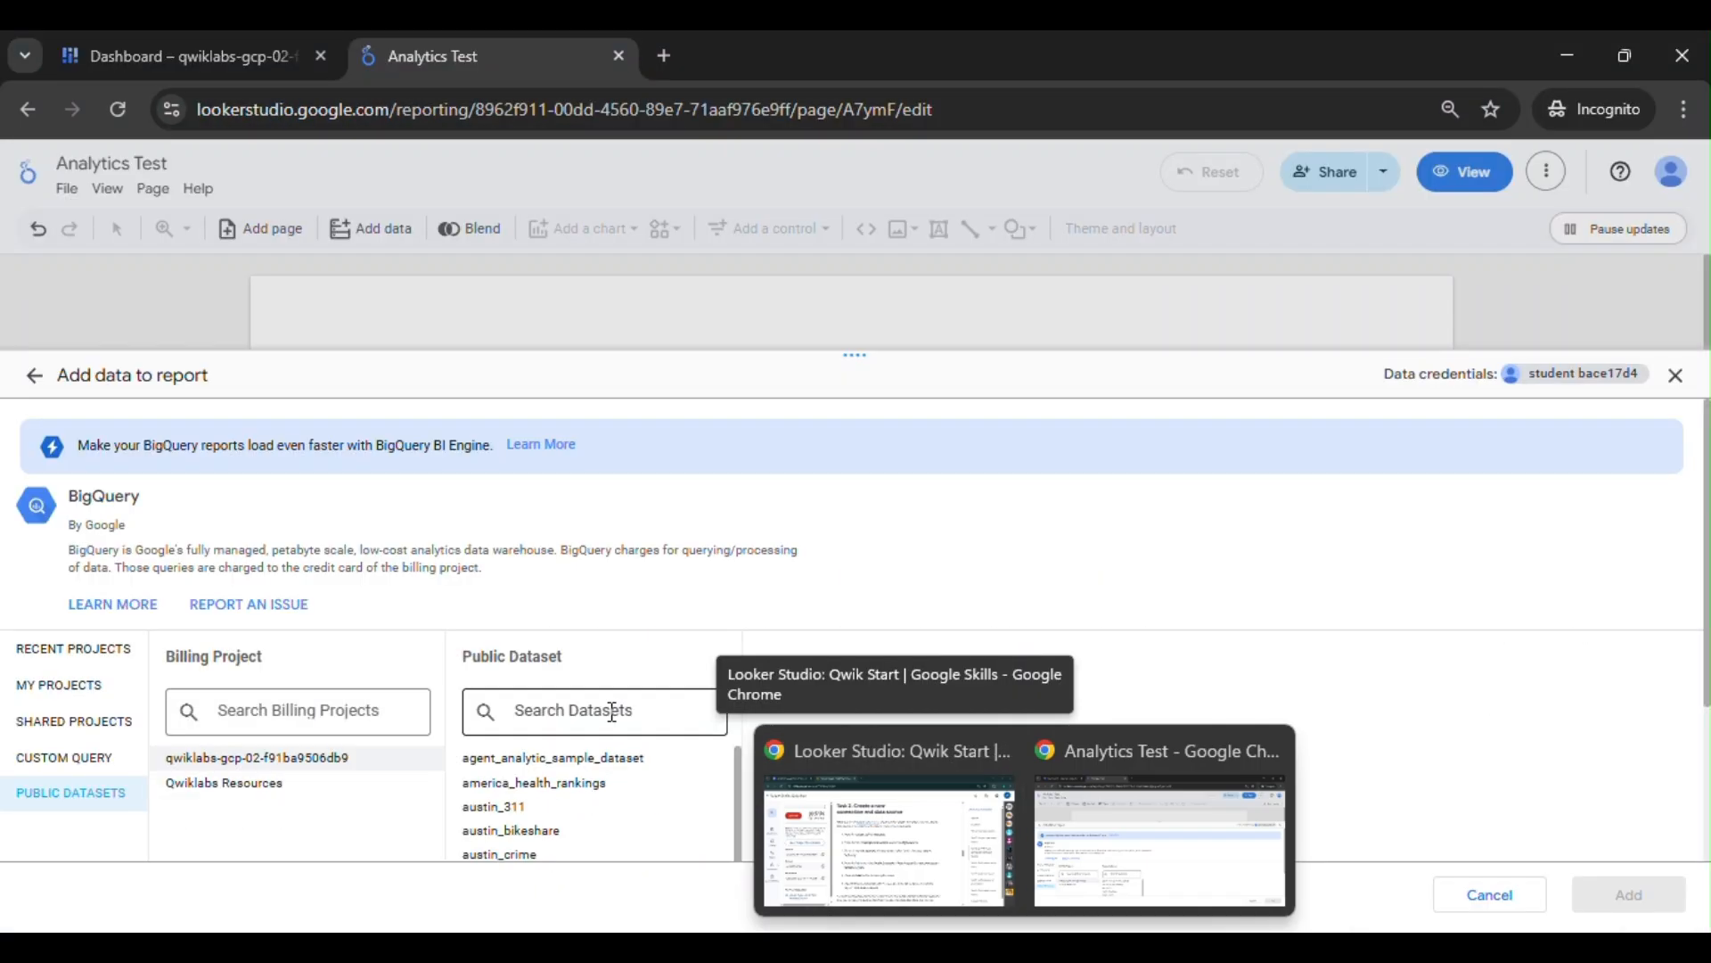
click(610, 713)
text(san)
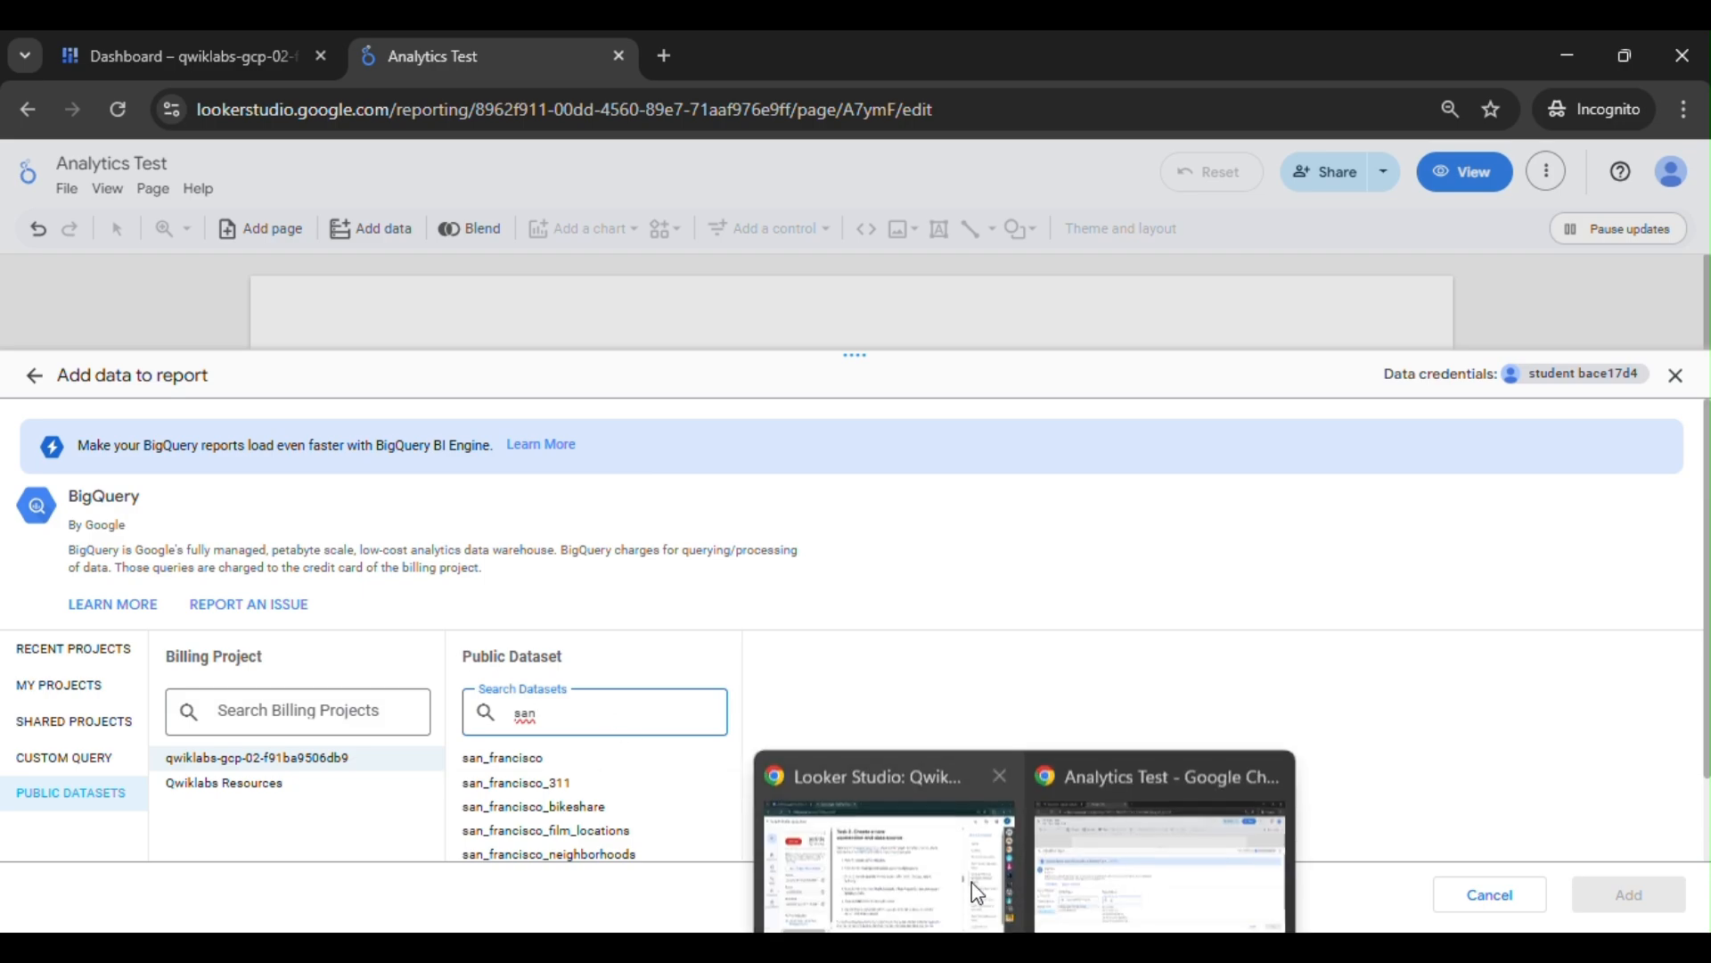
click(883, 834)
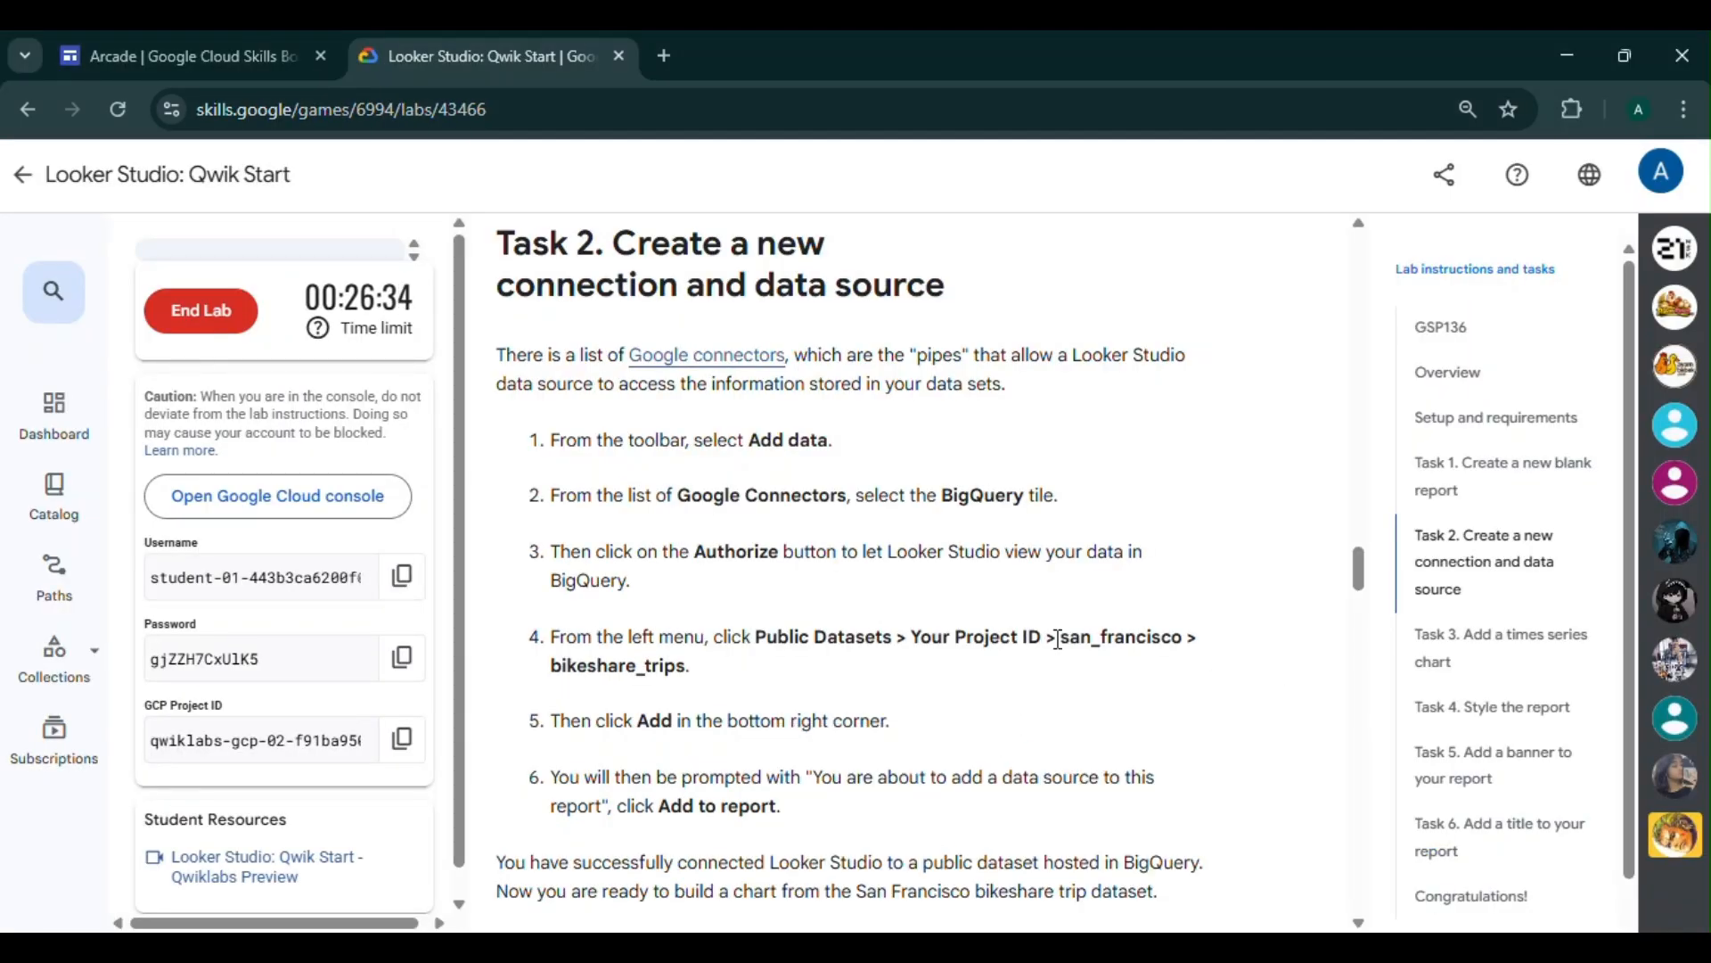
drag(1066, 645, 1183, 638)
key(ctrl+c)
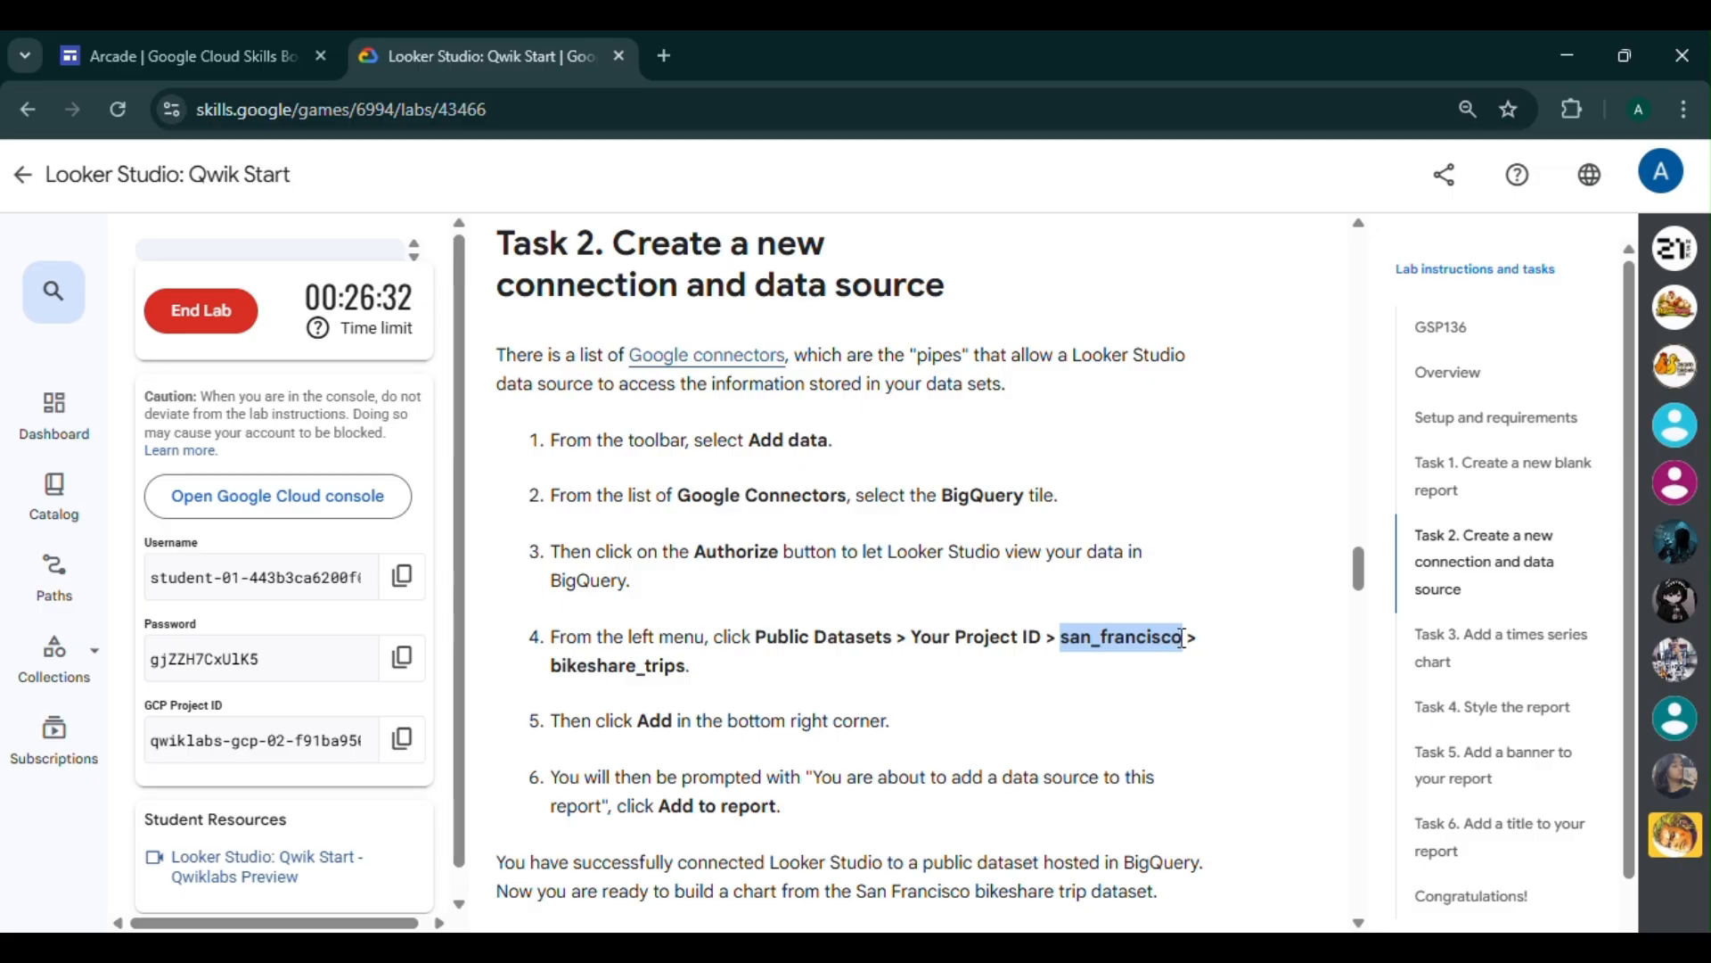
click(1158, 834)
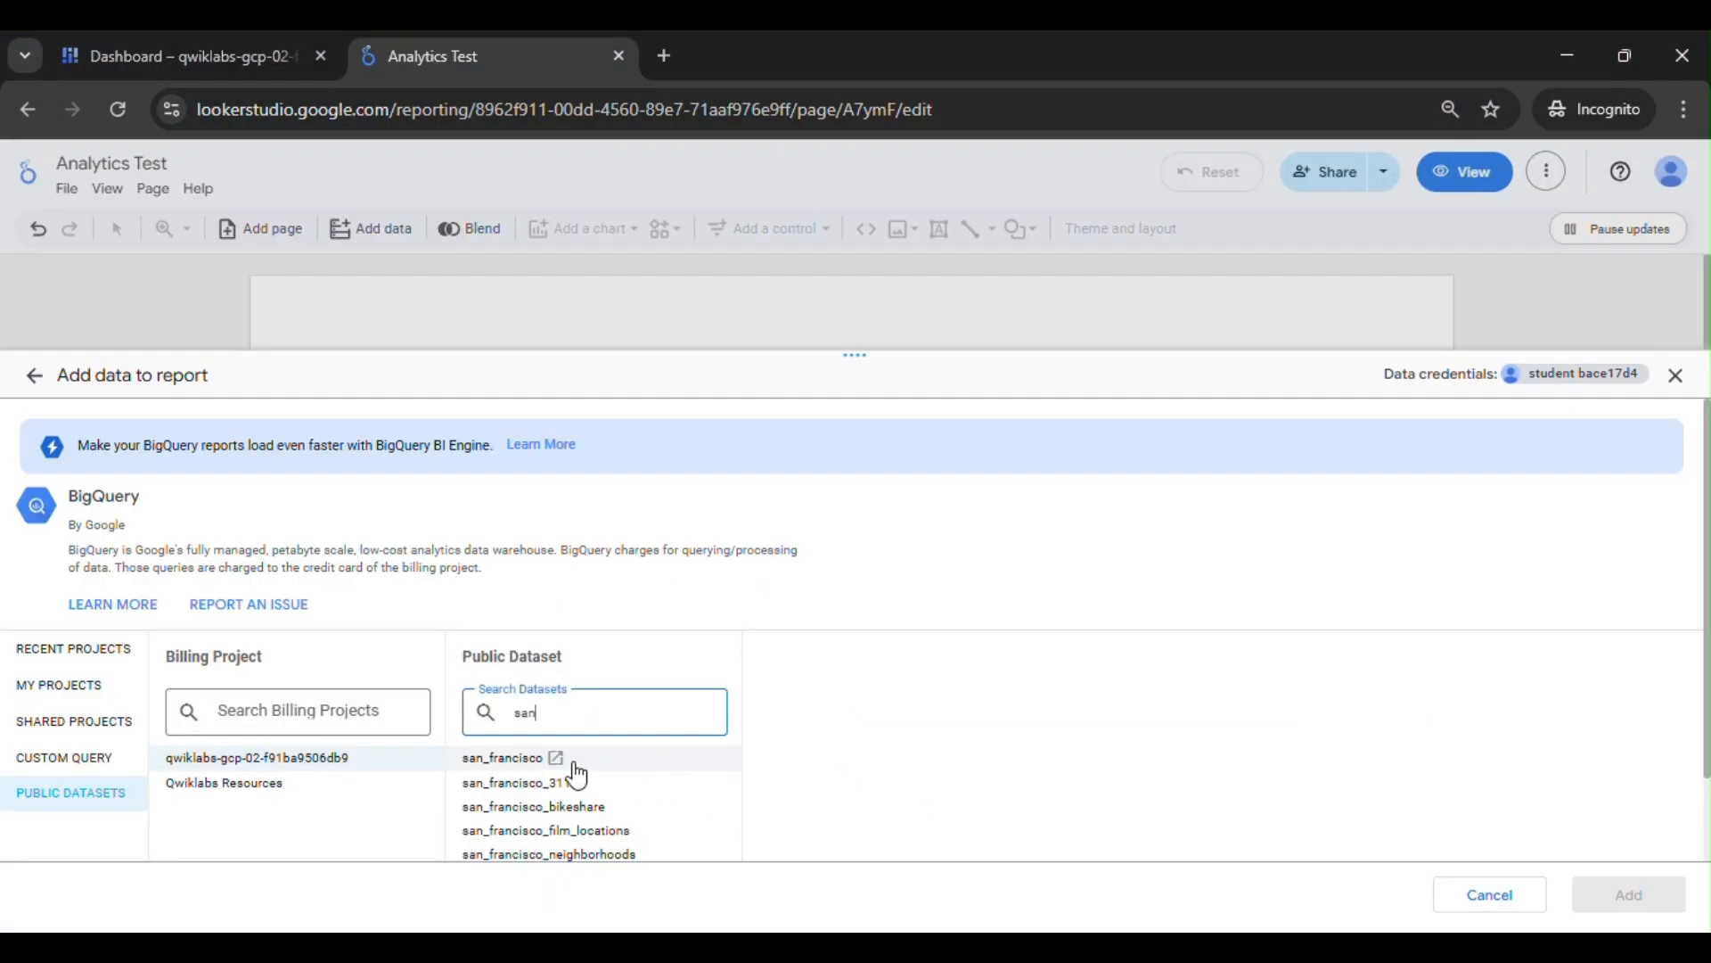
key(ctrl+a)
key(ctrl+v)
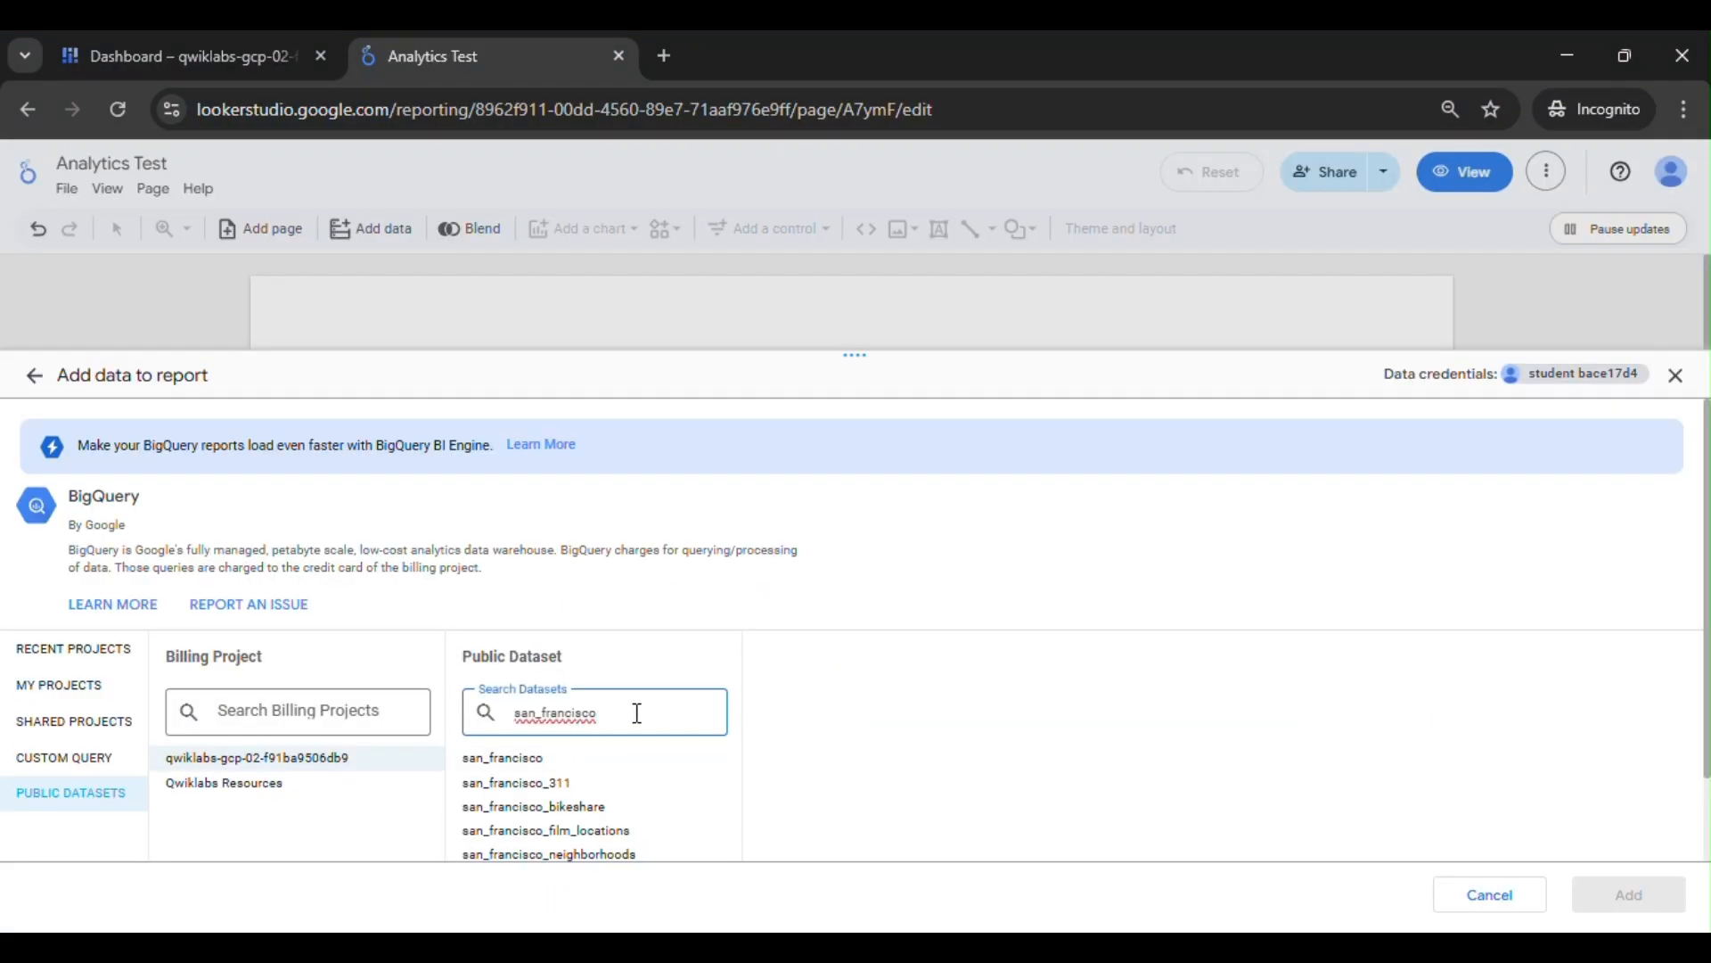
text(';)
key(BackSpace)
key(BackSpace)
click(599, 759)
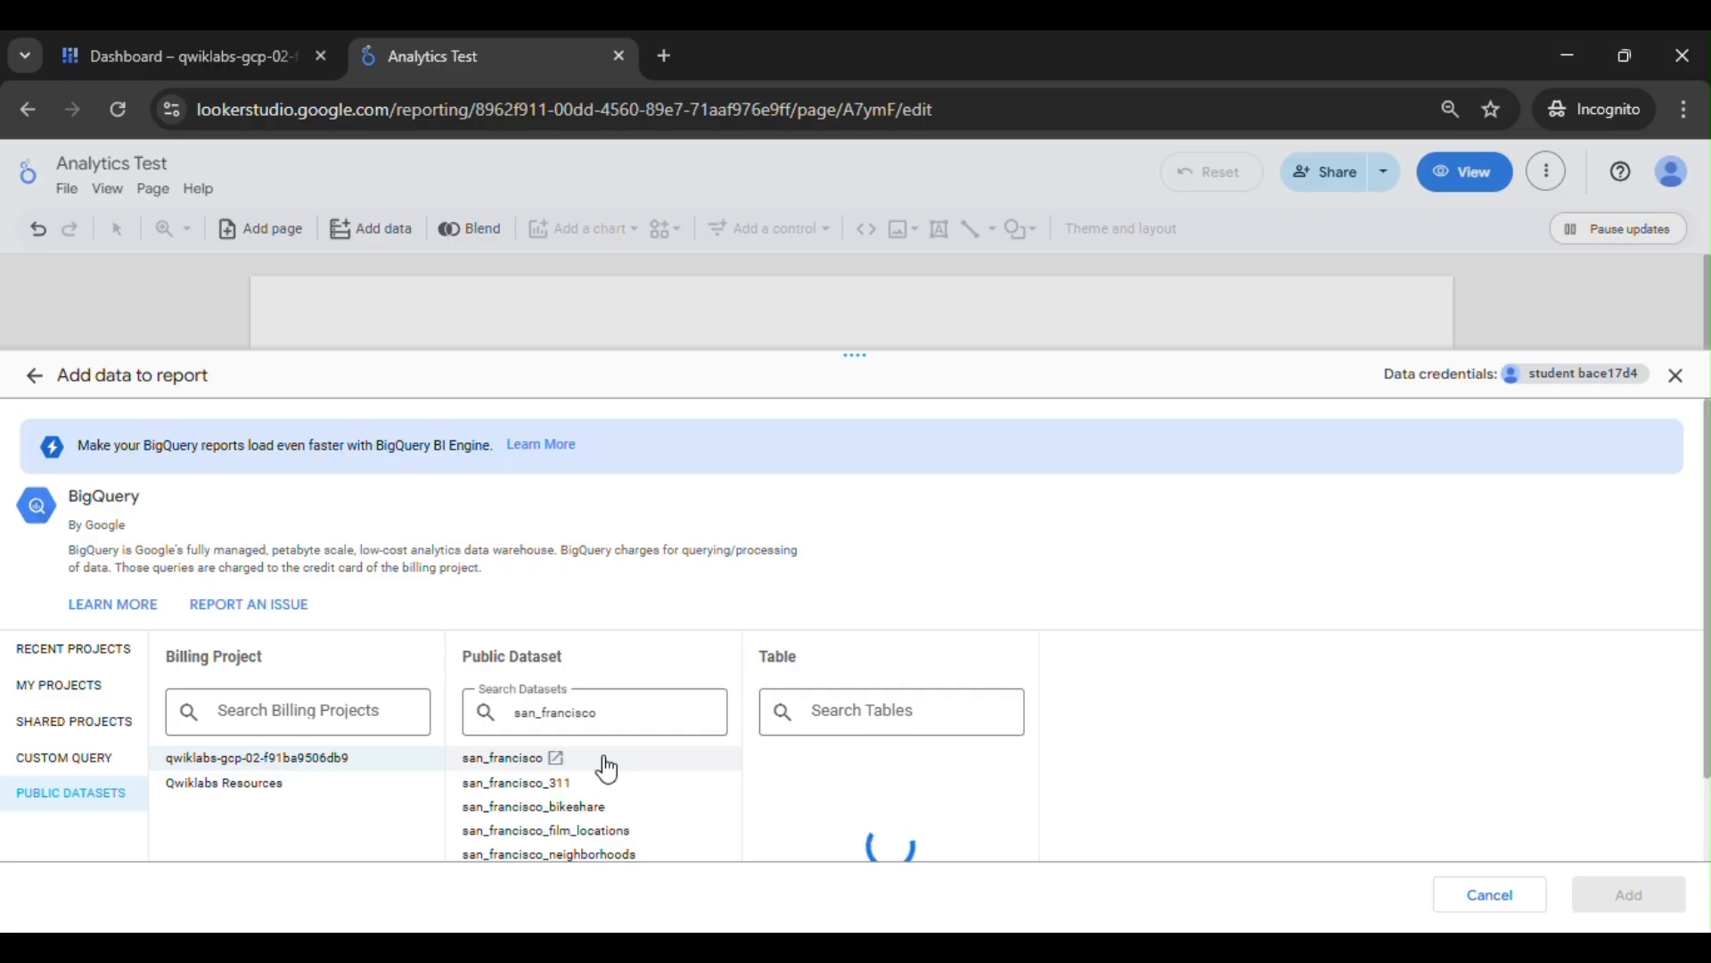
- Select the bikeshare_trips table as the lab specifies, add it as a data source, and confirm adding it to the report
mouse_move(911, 854)
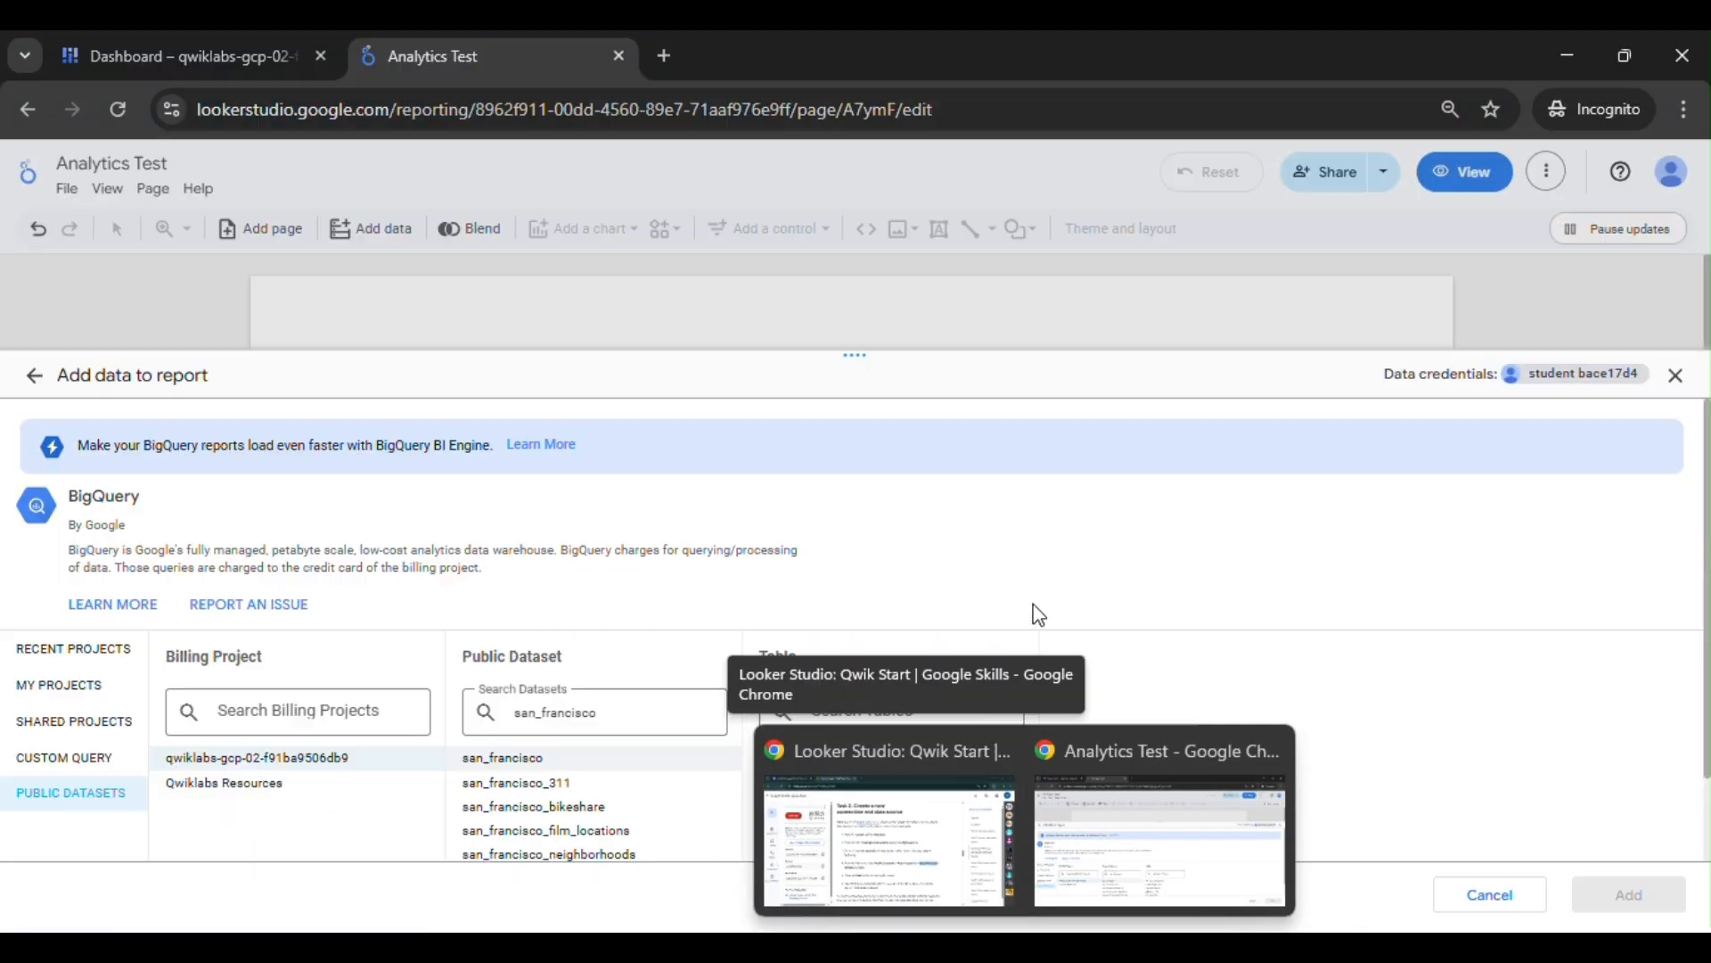
click(1155, 842)
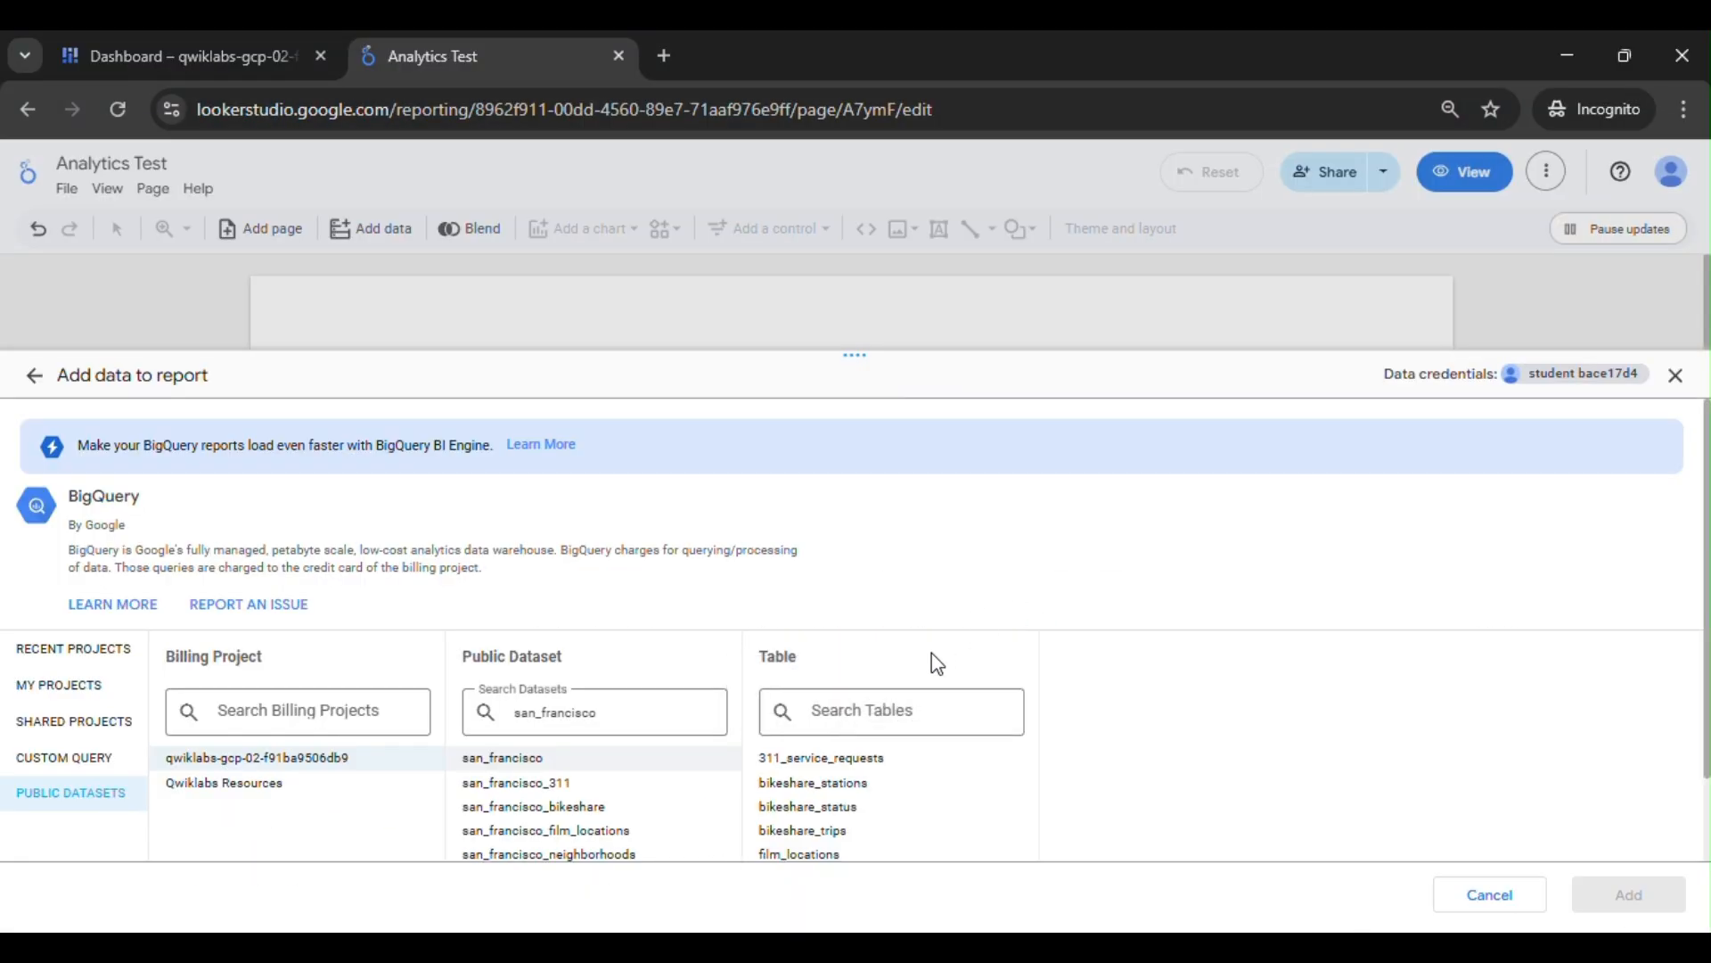
click(817, 832)
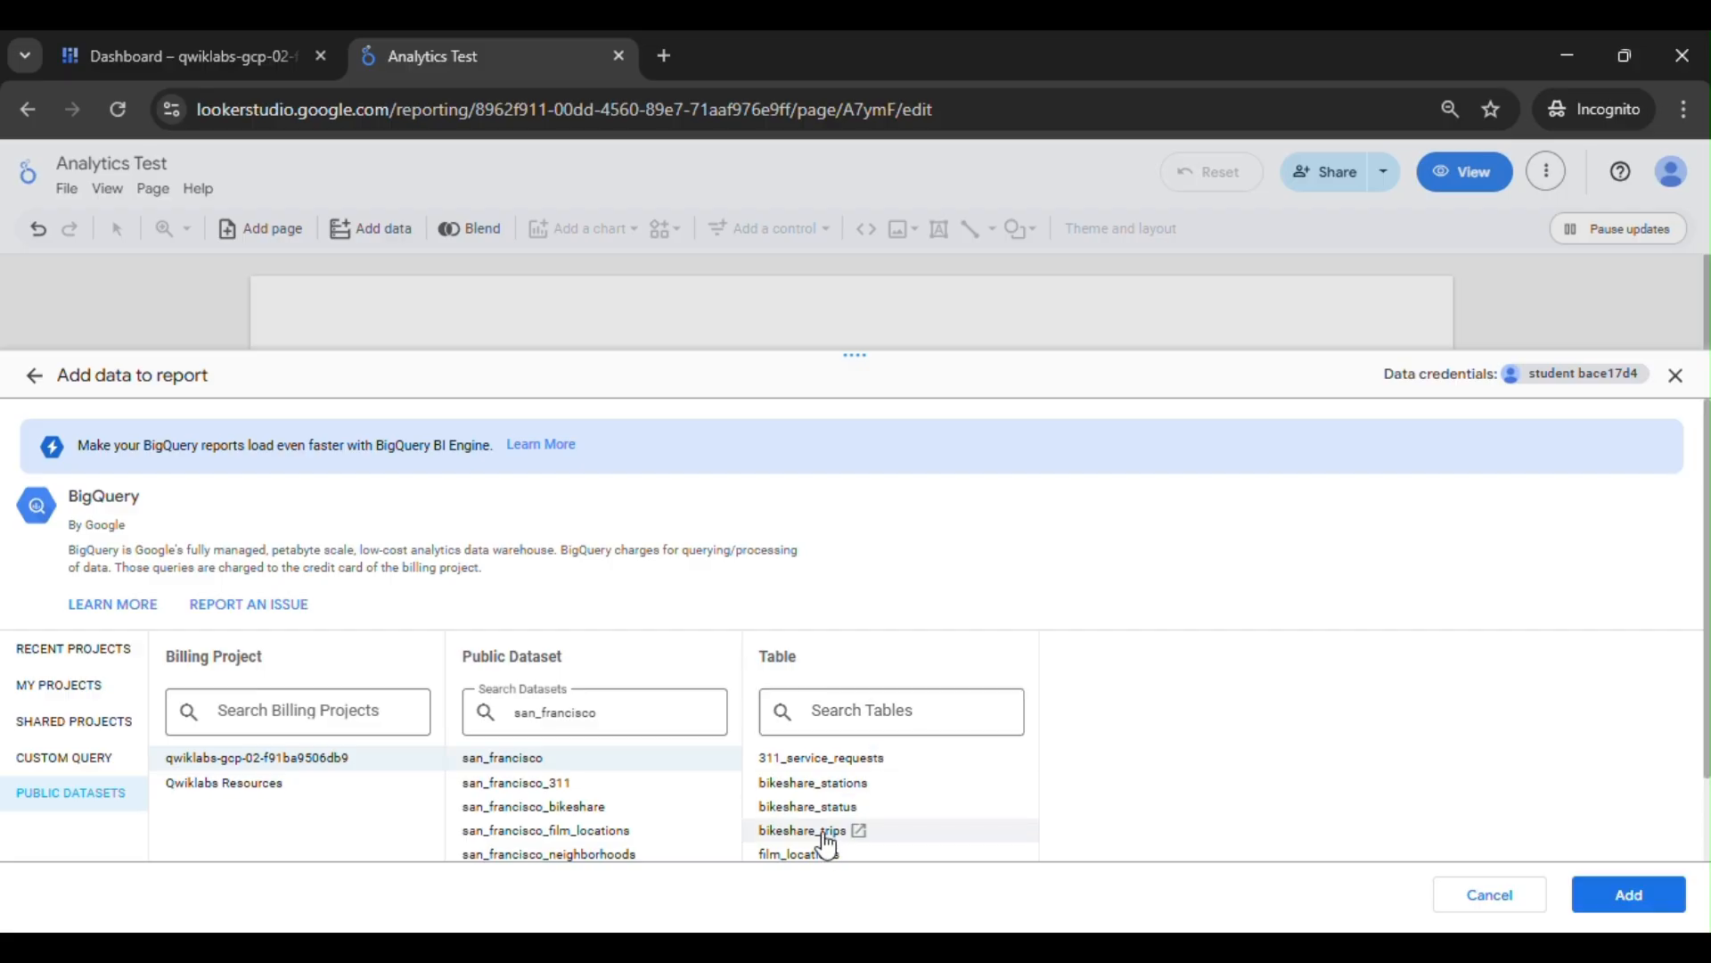
click(1624, 887)
mouse_move(1026, 946)
click(919, 851)
scroll(927, 821, down, 5)
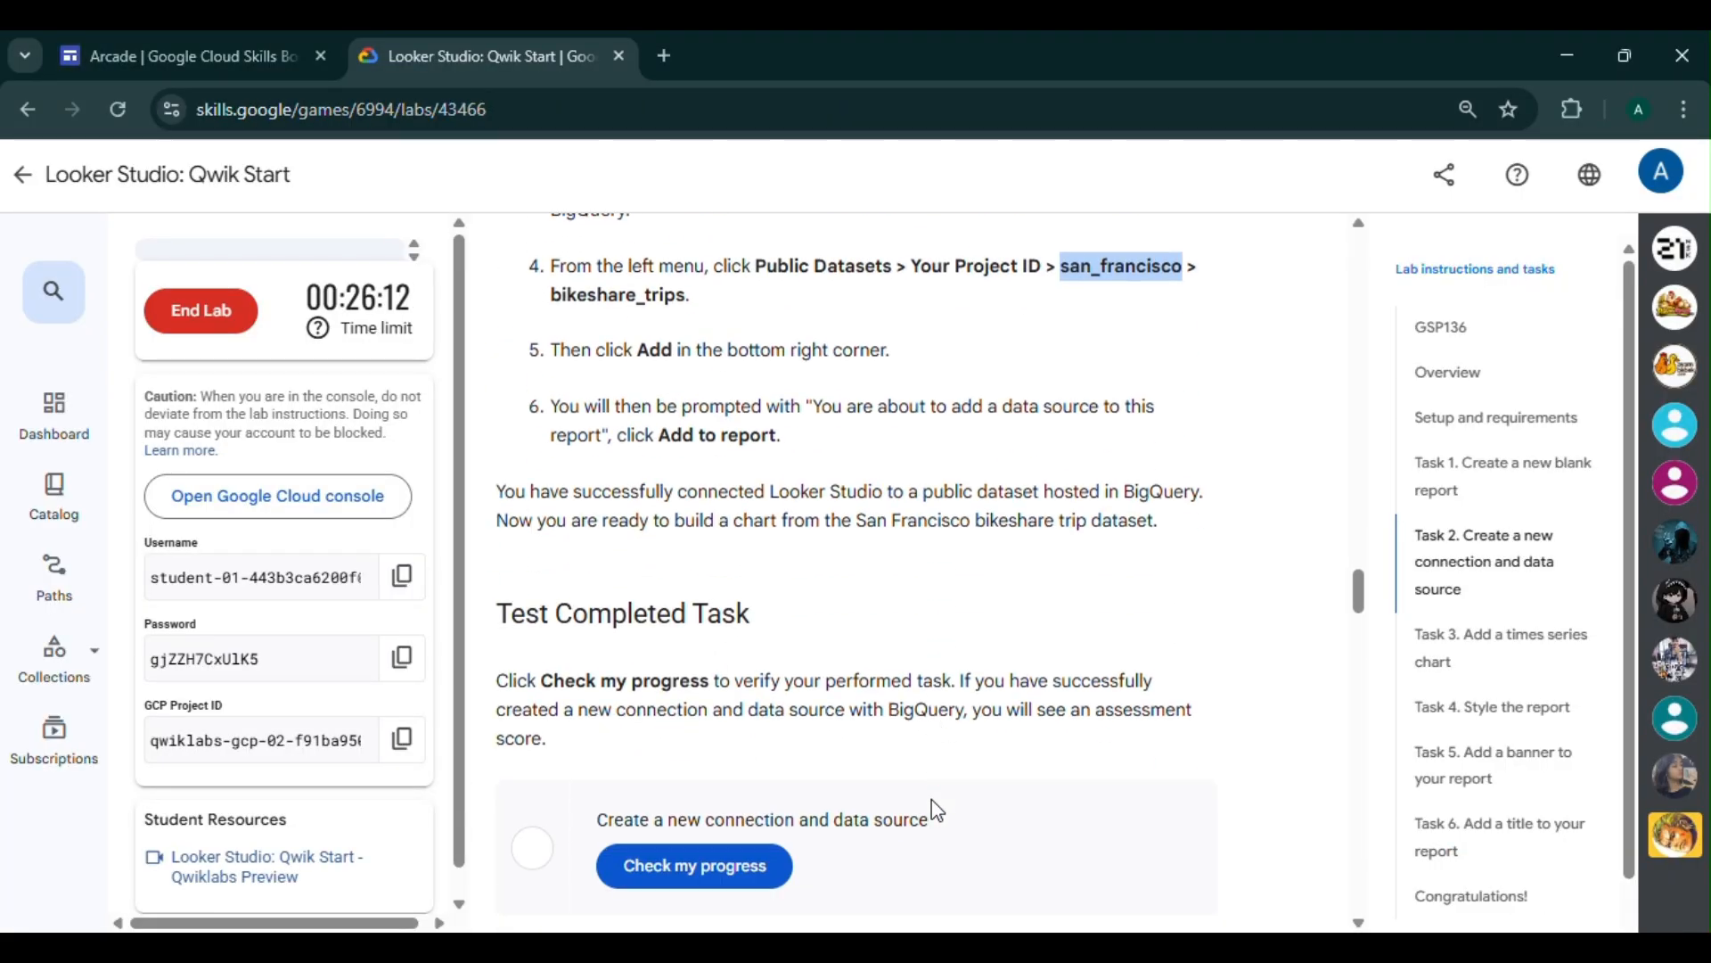
click(1190, 901)
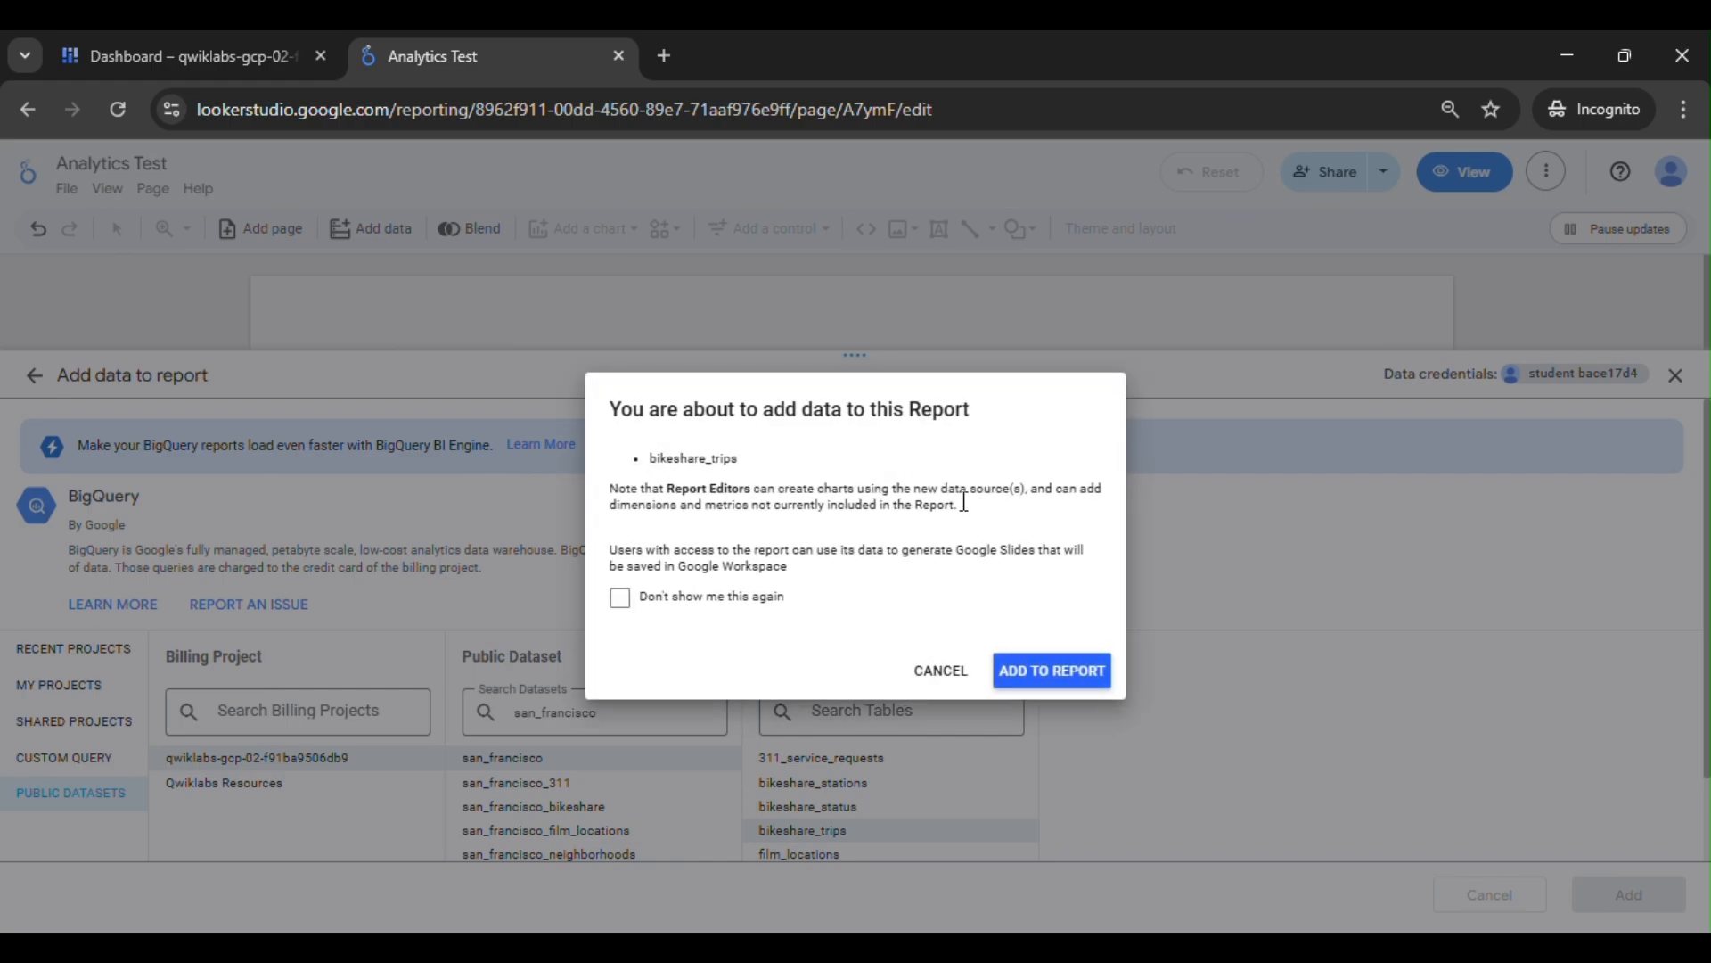
click(1045, 682)
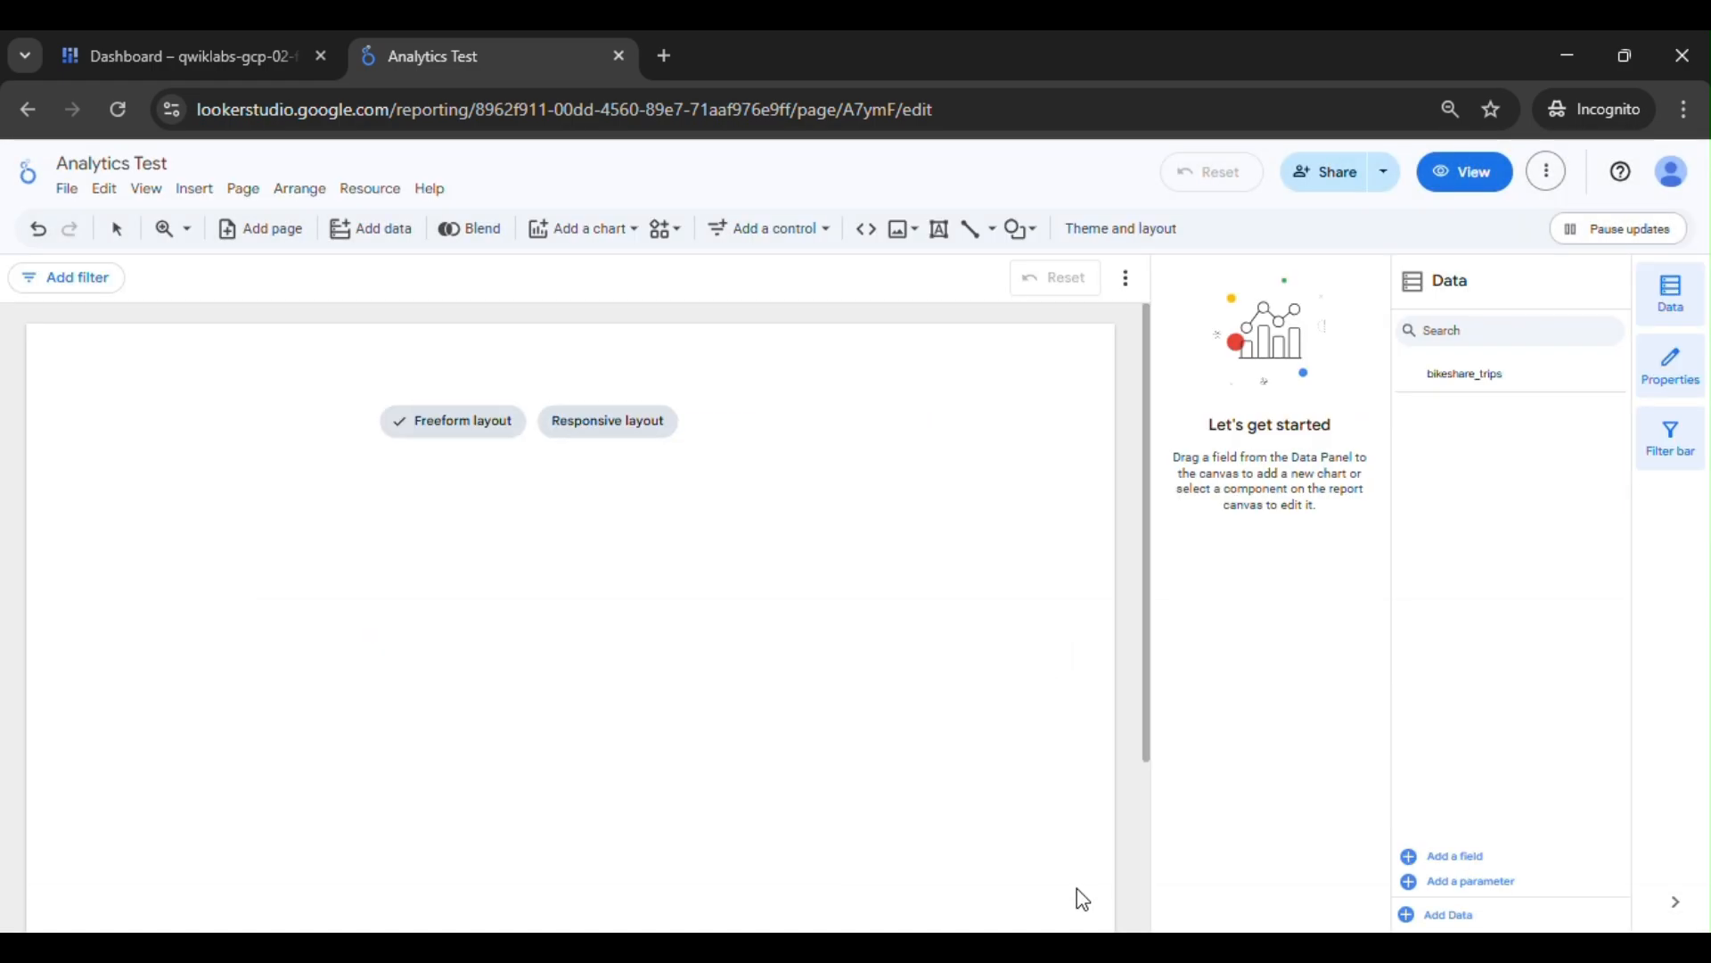
- Return to the lab page and check progress for the task "Create a new connection and data source"
mouse_move(1039, 932)
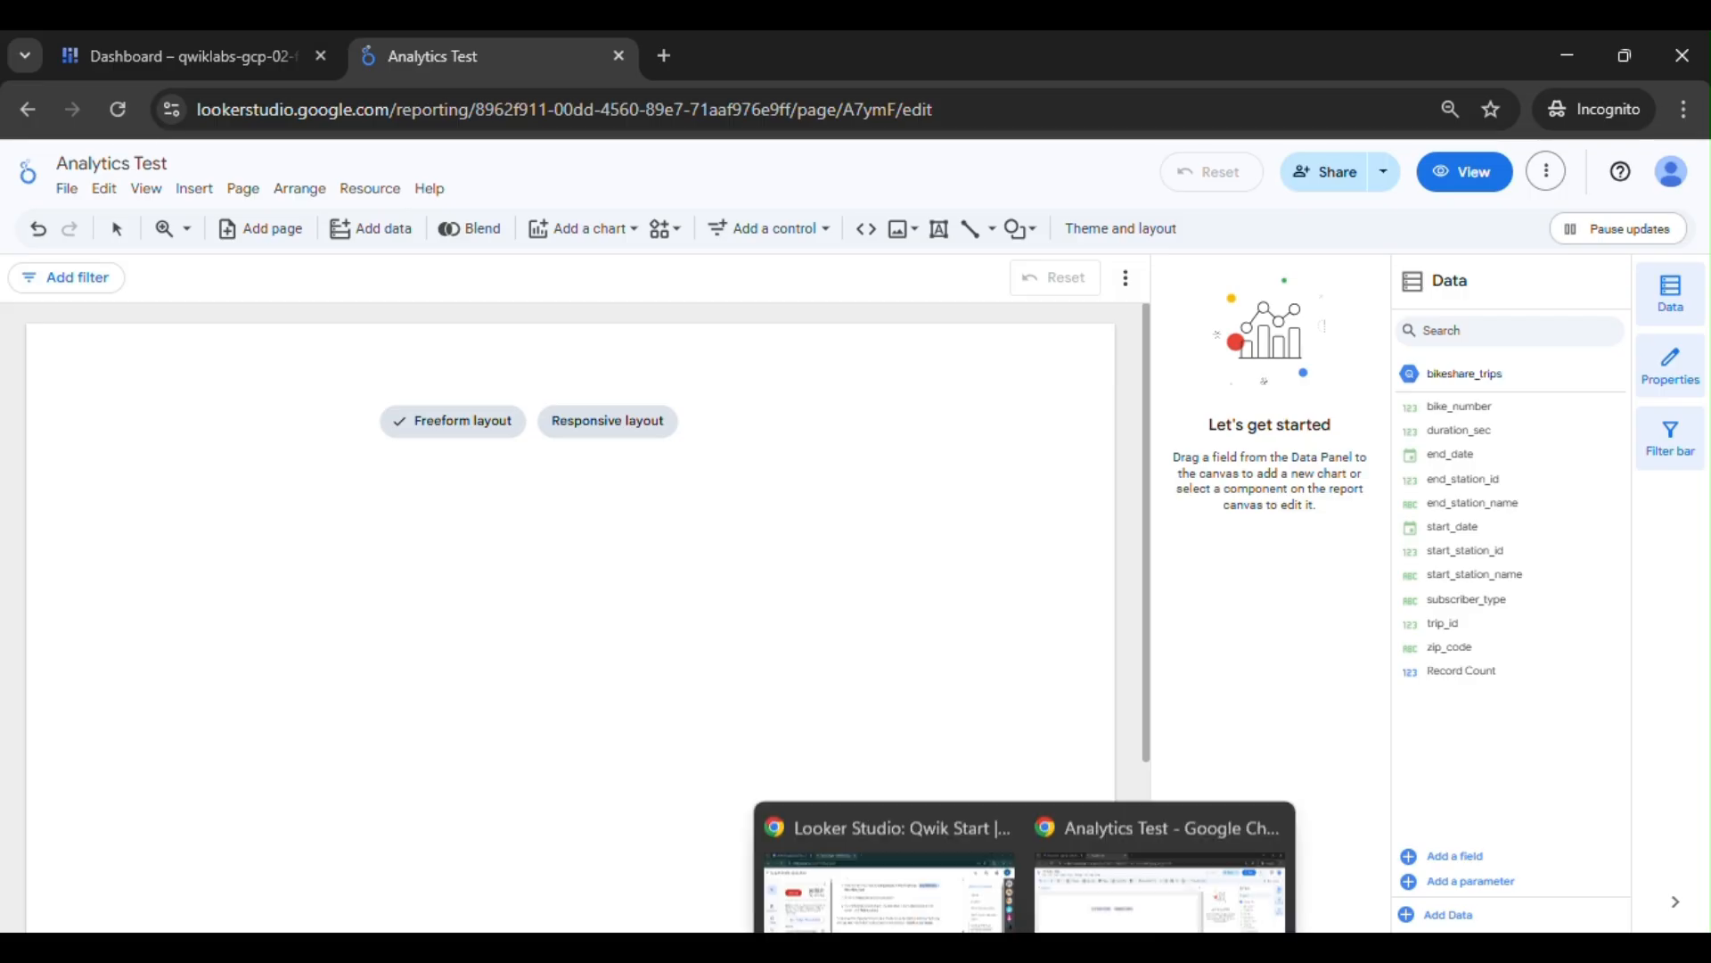
click(941, 842)
scroll(838, 722, down, 1)
click(791, 722)
- Read through the remaining lab instructions on the time series chart, report styling, banner and title
scroll(1170, 642, down, 1)
scroll(1169, 641, down, 3)
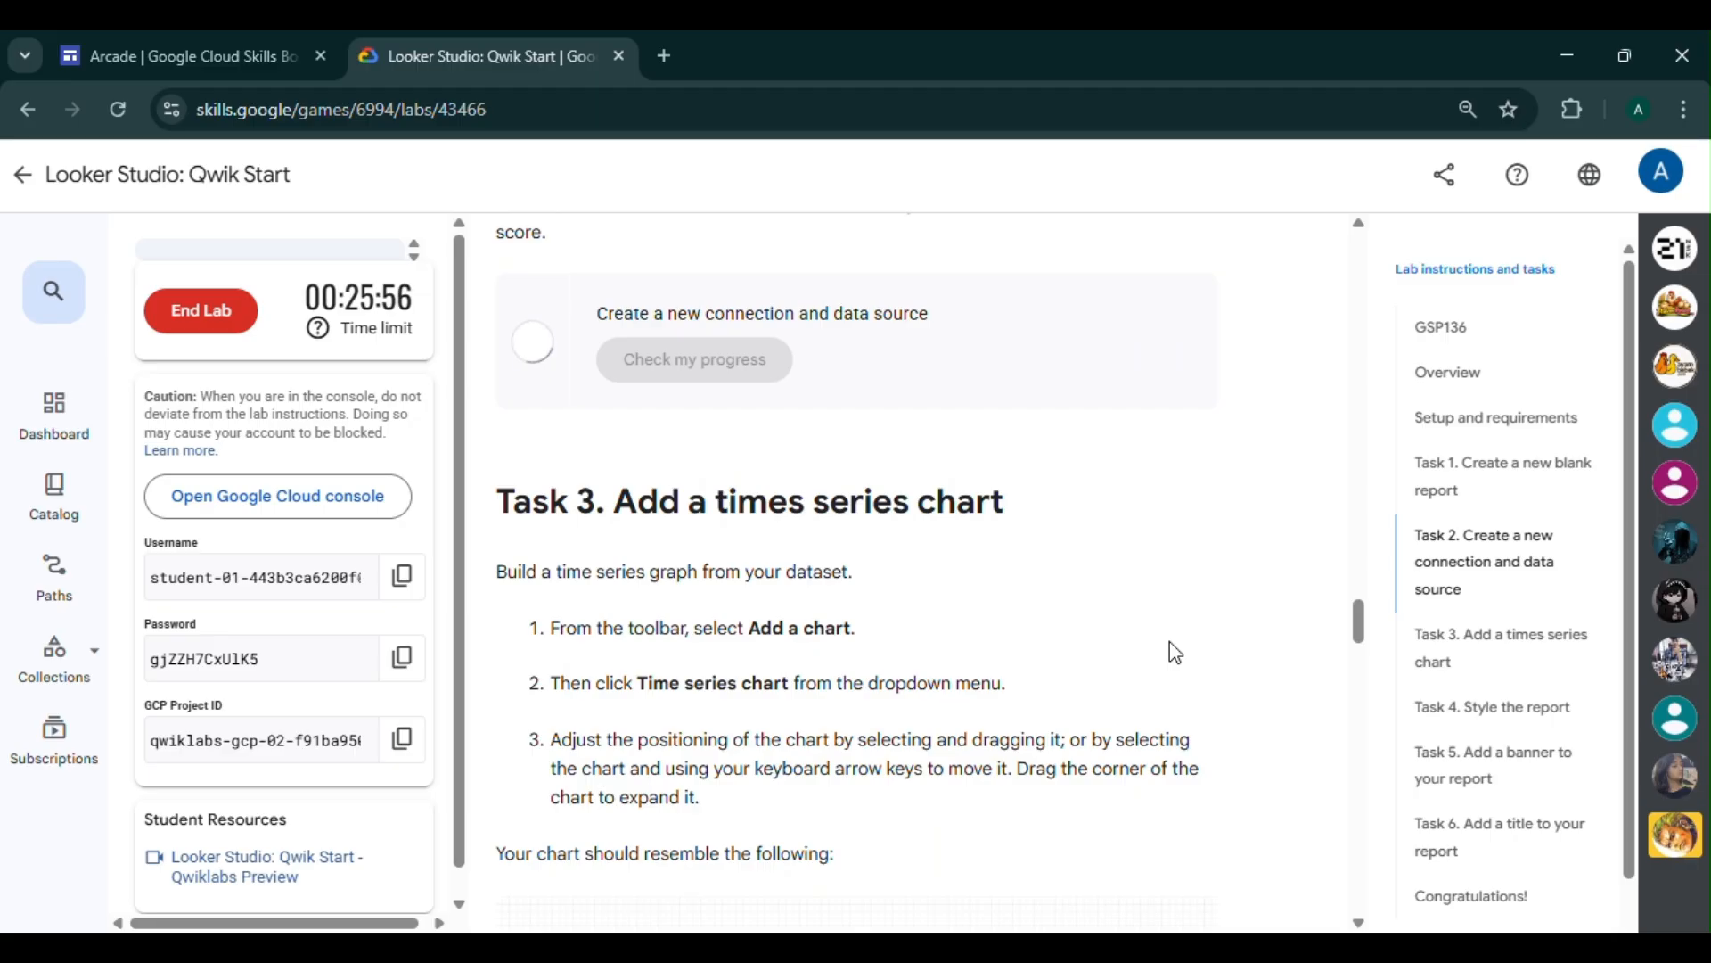
scroll(814, 485, down, 10)
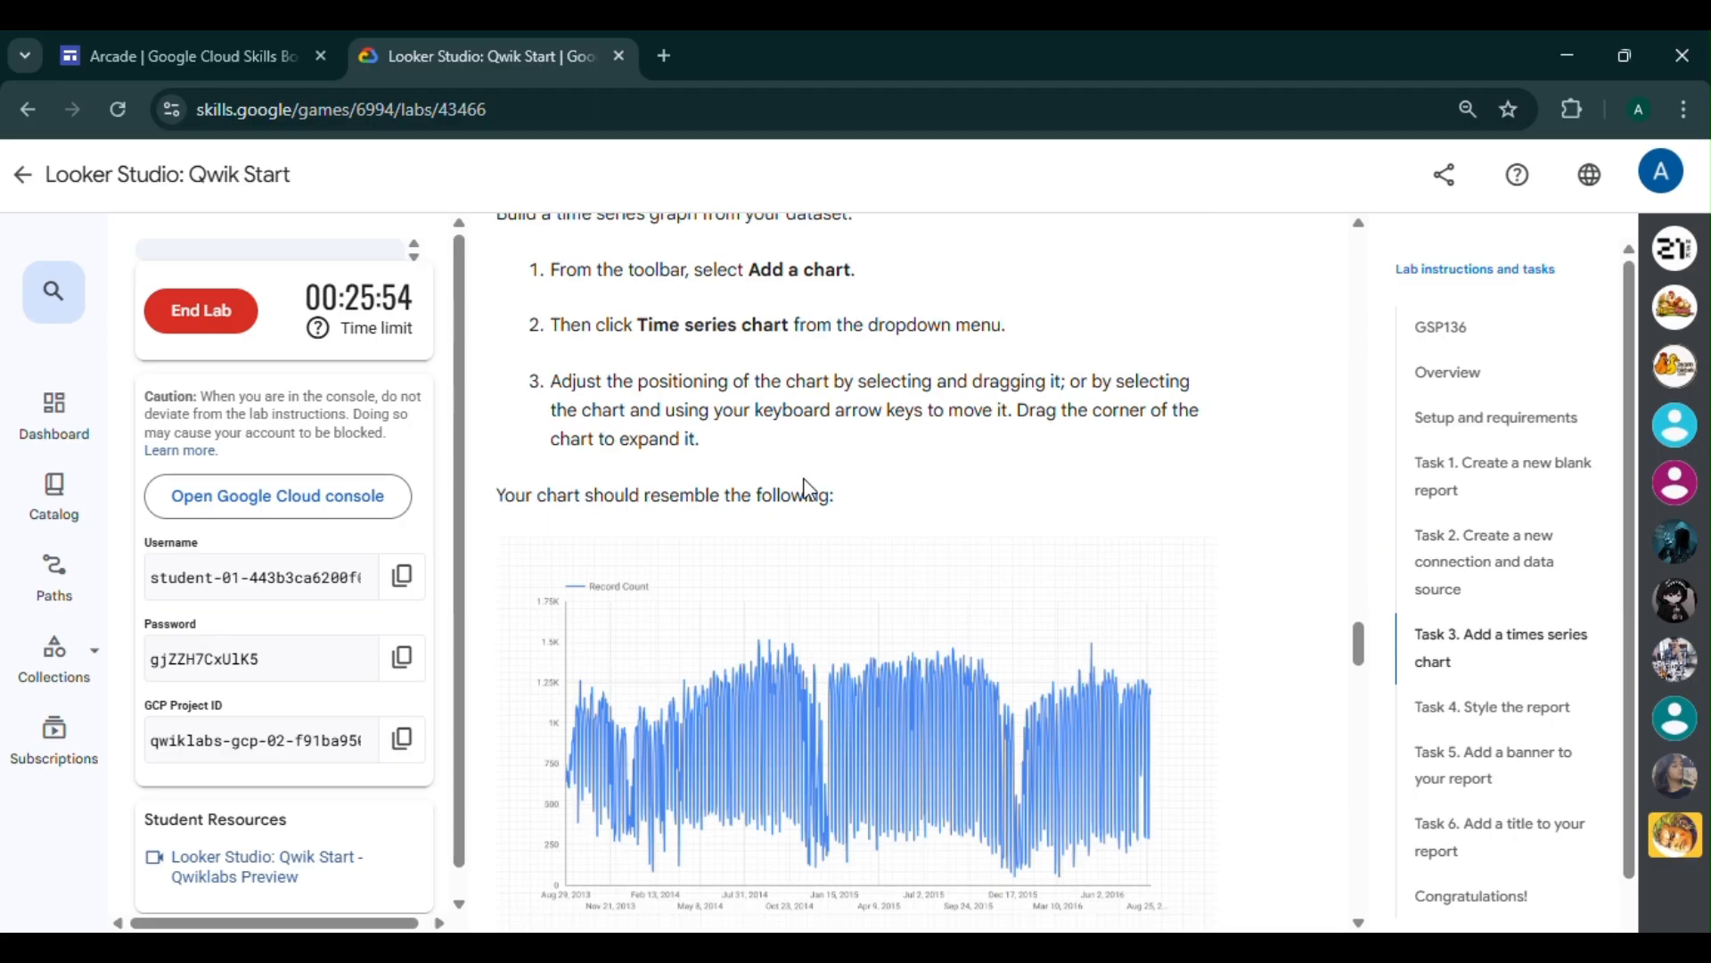
scroll(809, 487, down, 10)
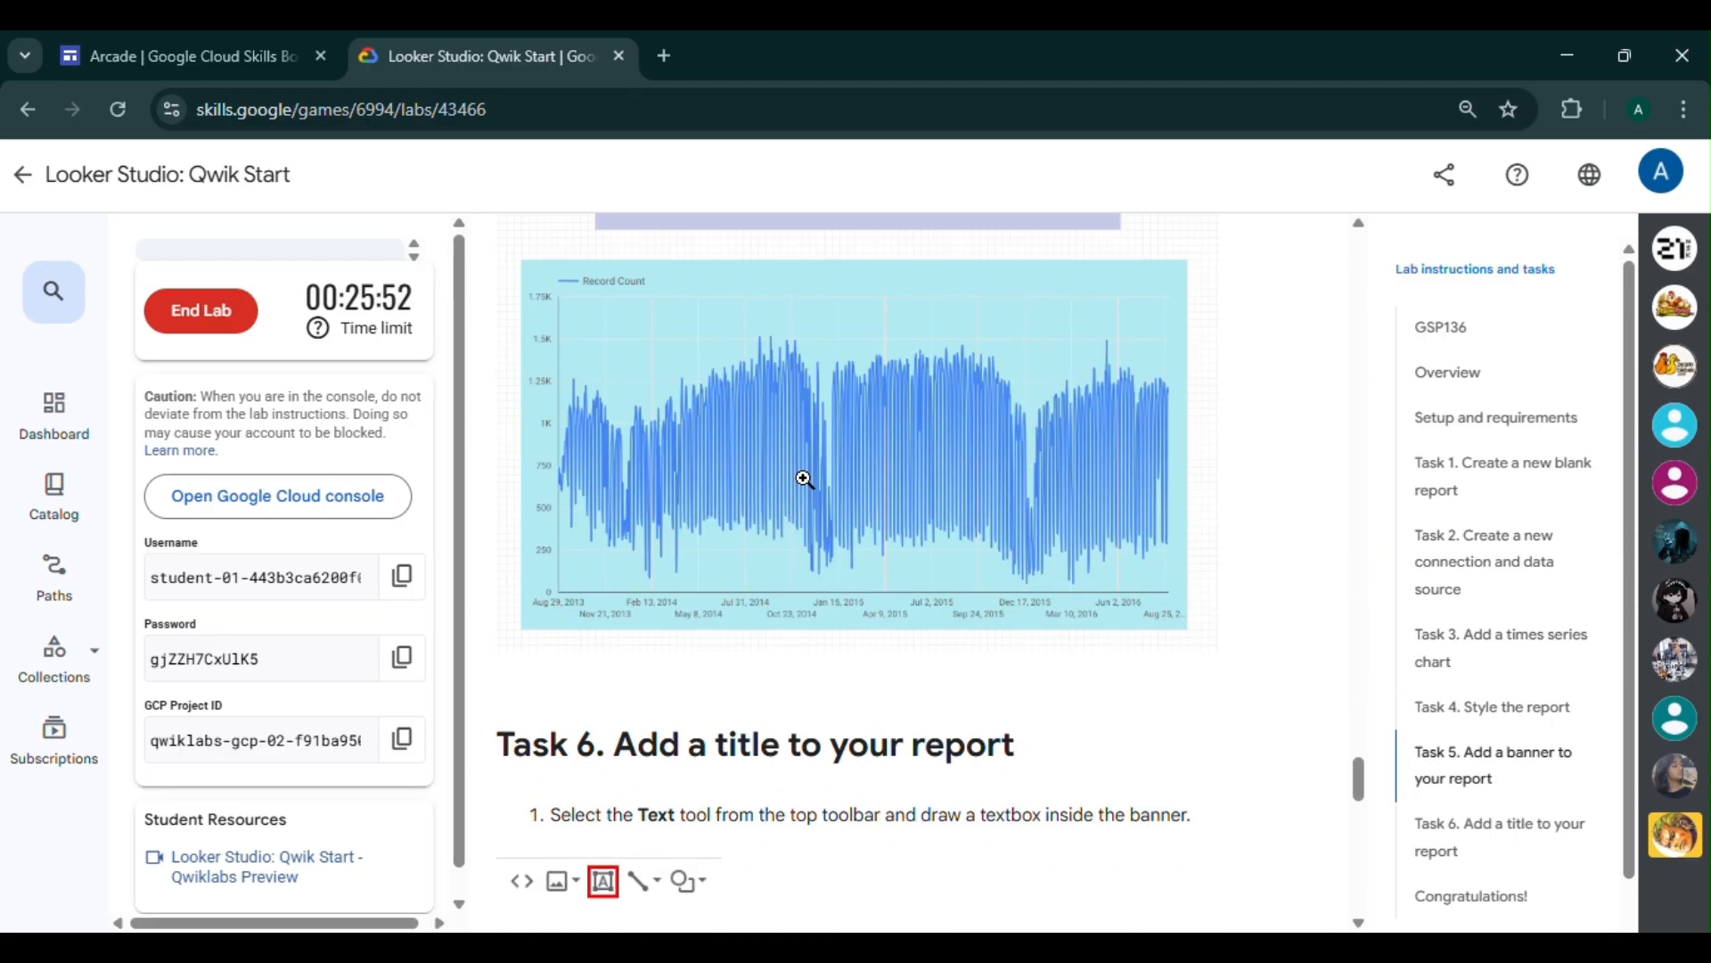
scroll(805, 479, down, 3)
scroll(805, 481, down, 10)
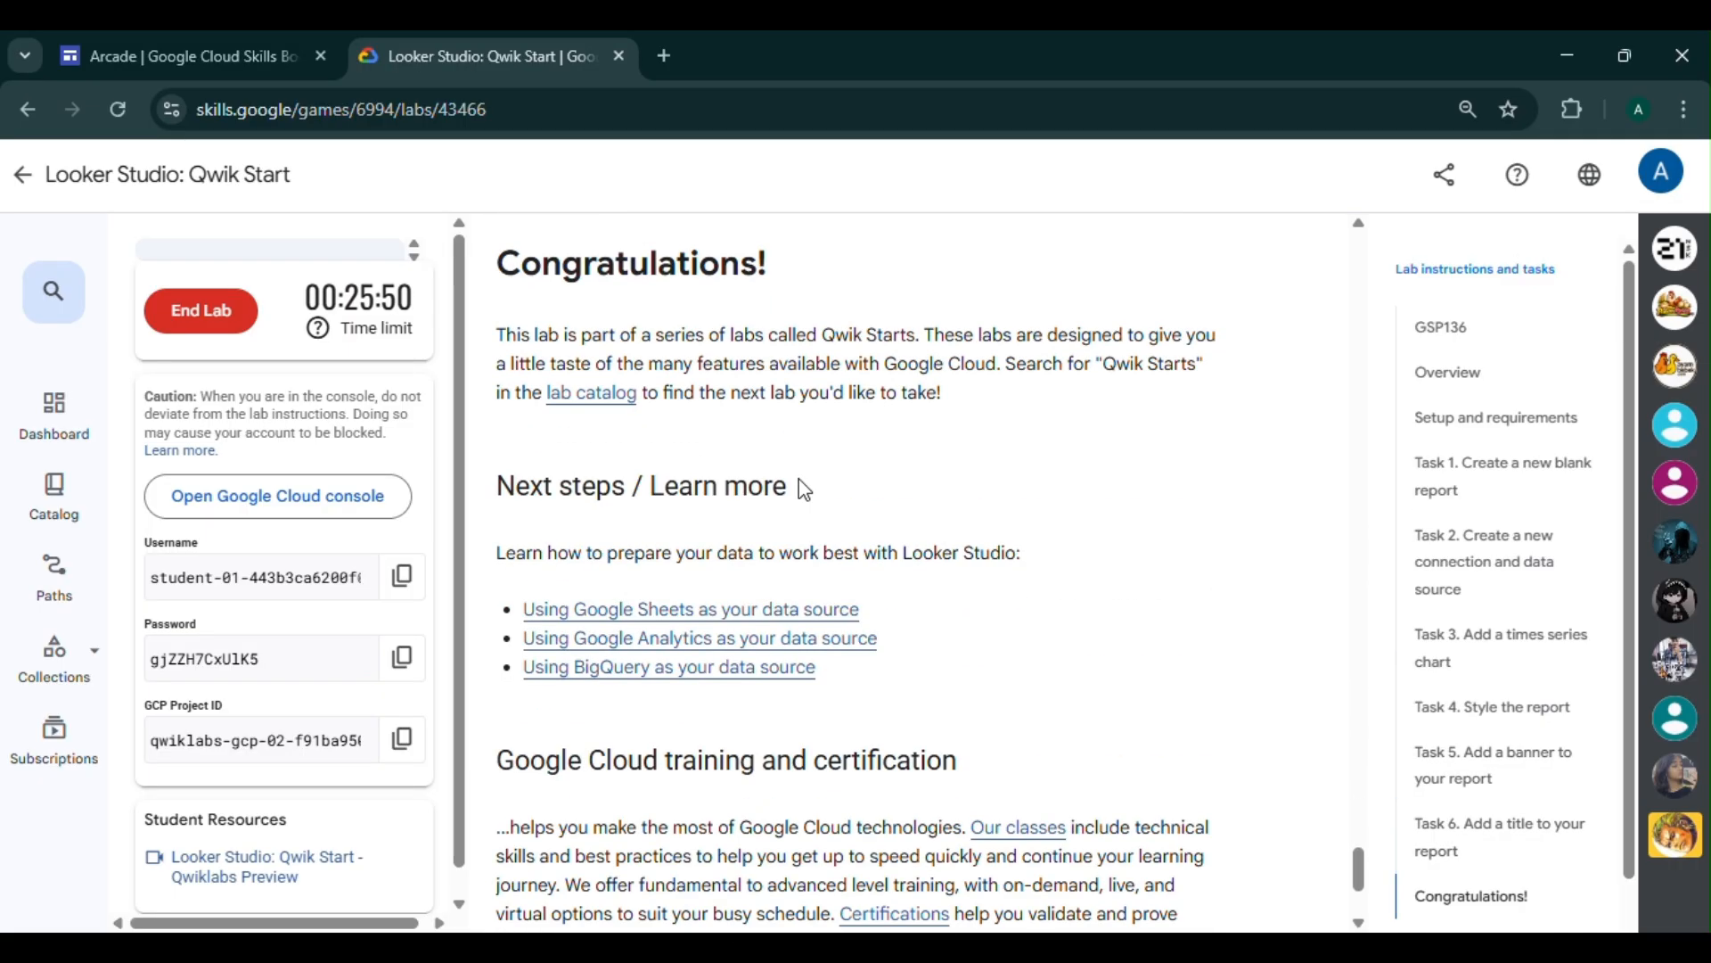
scroll(802, 516, up, 10)
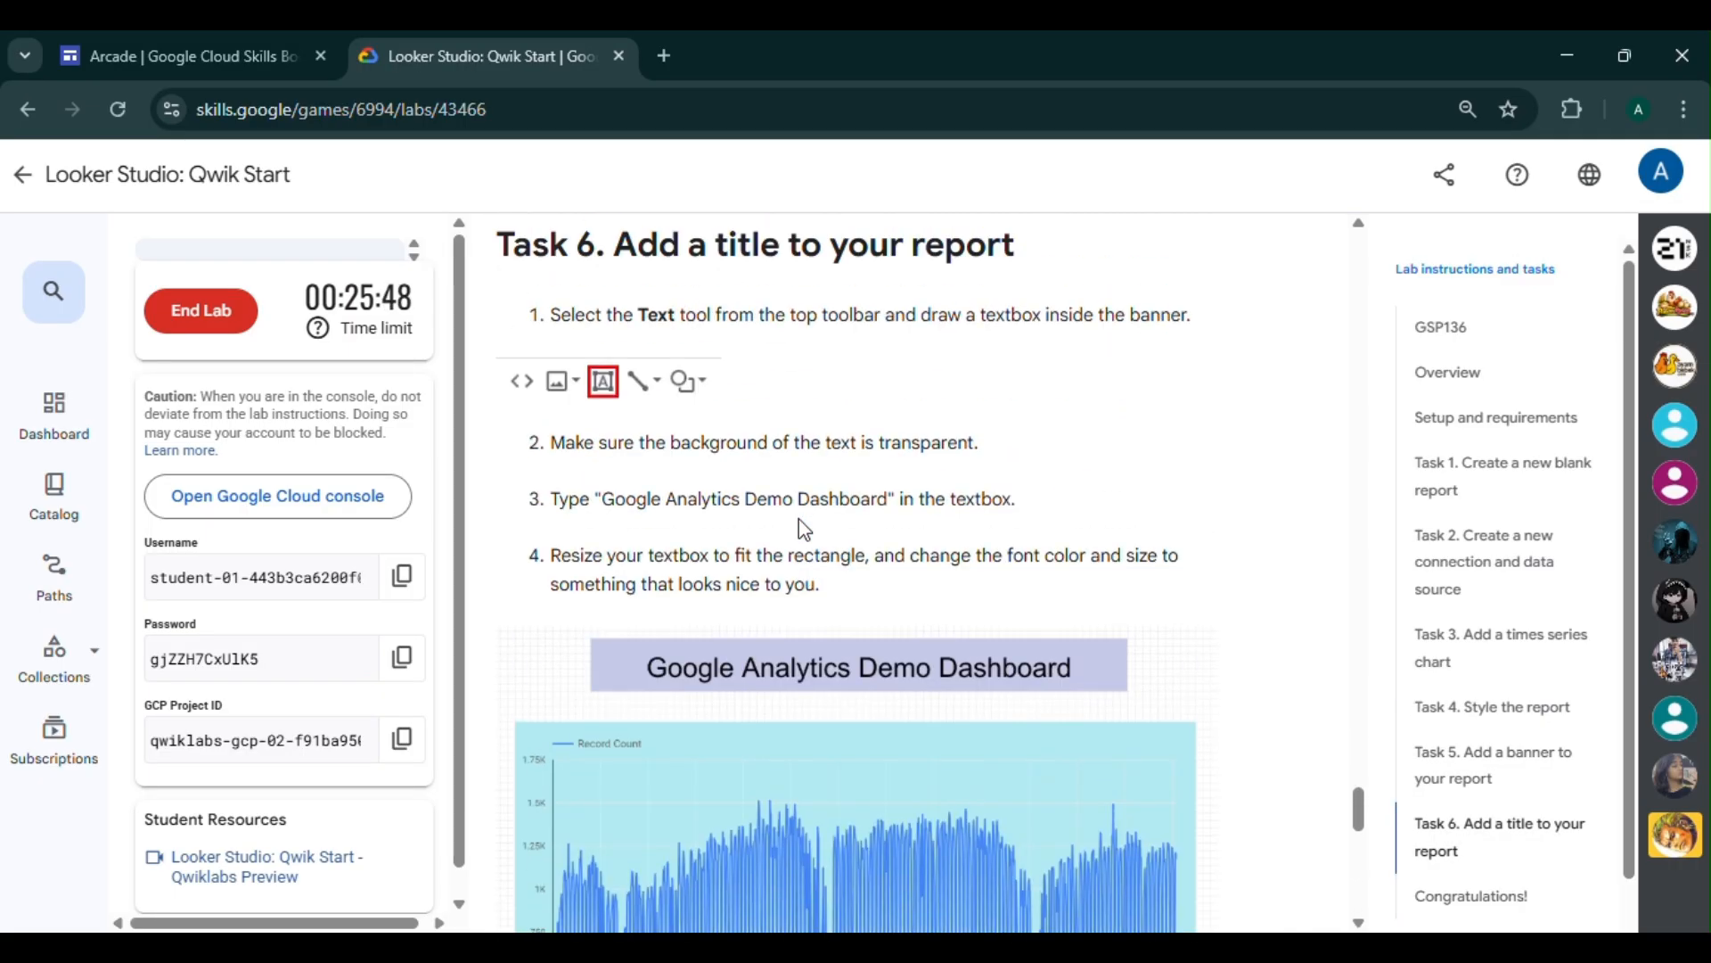
scroll(798, 526, up, 15)
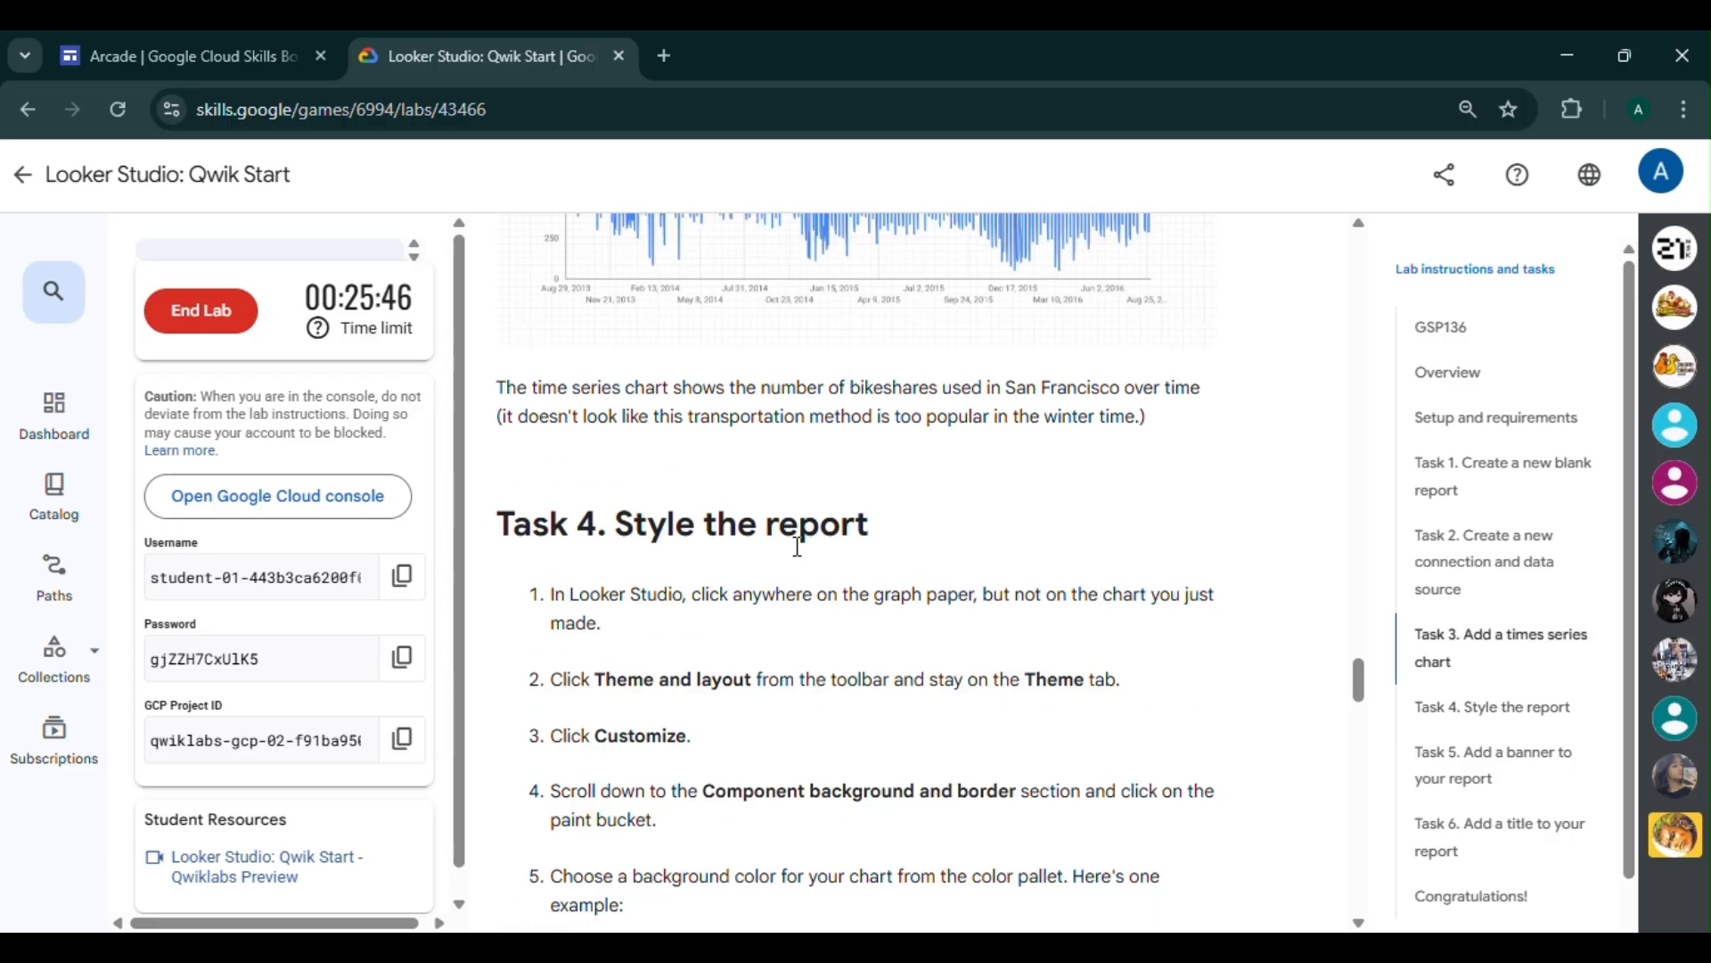
scroll(801, 558, down, 5)
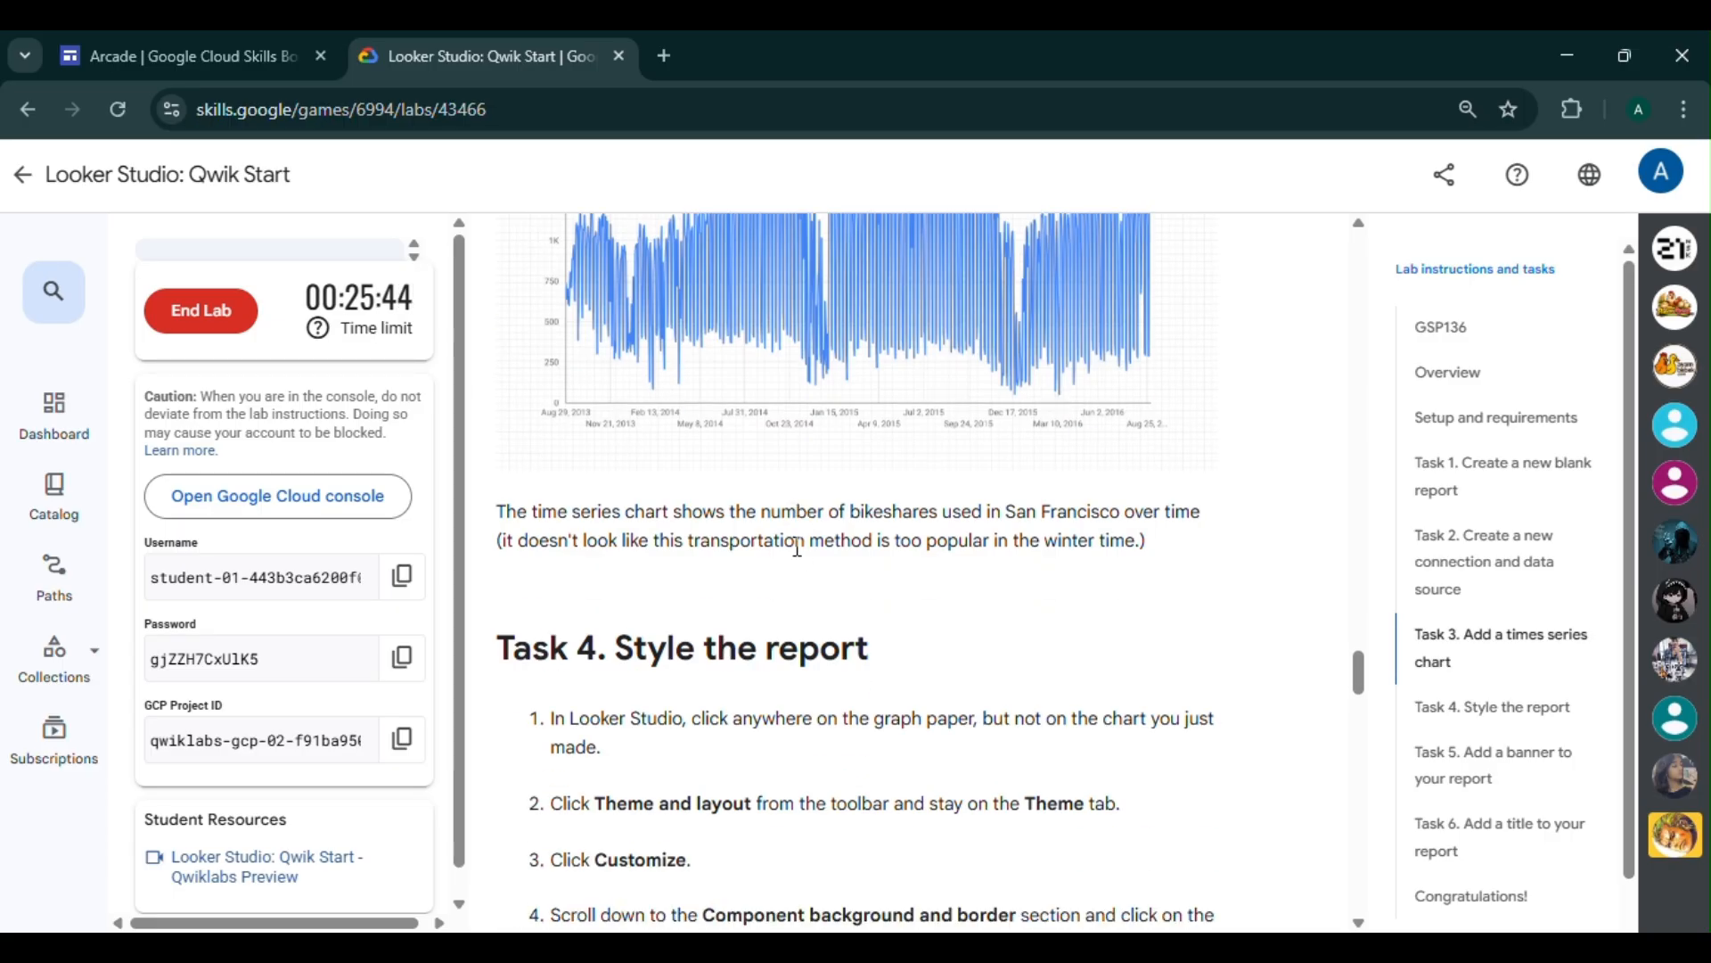